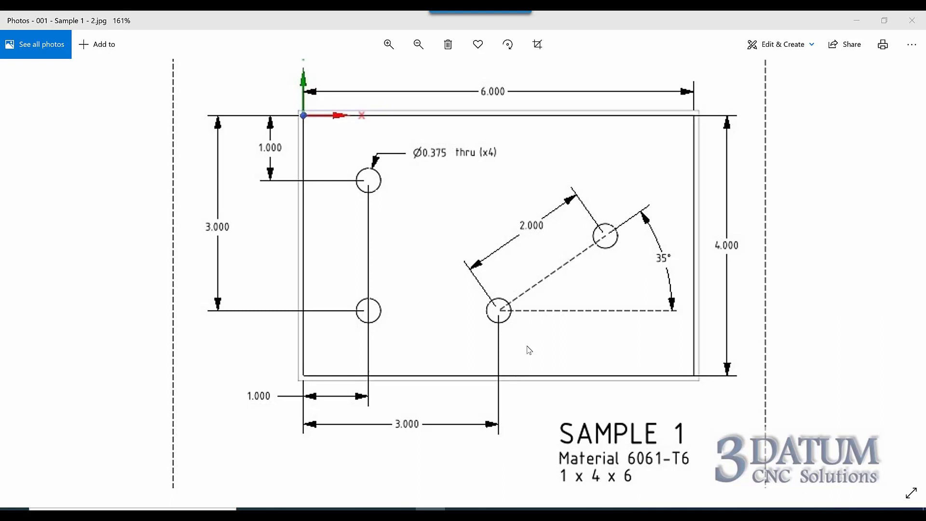
Switch from the drawing image to the GibbsCAM window
{"action": "mouse_move", "coordinate": [490, 514]}
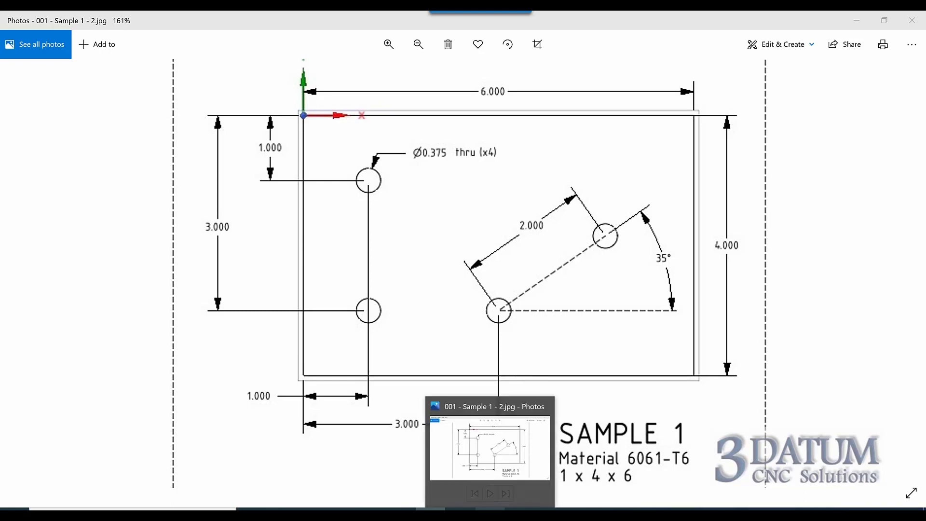
{"action": "mouse_move", "coordinate": [460, 514]}
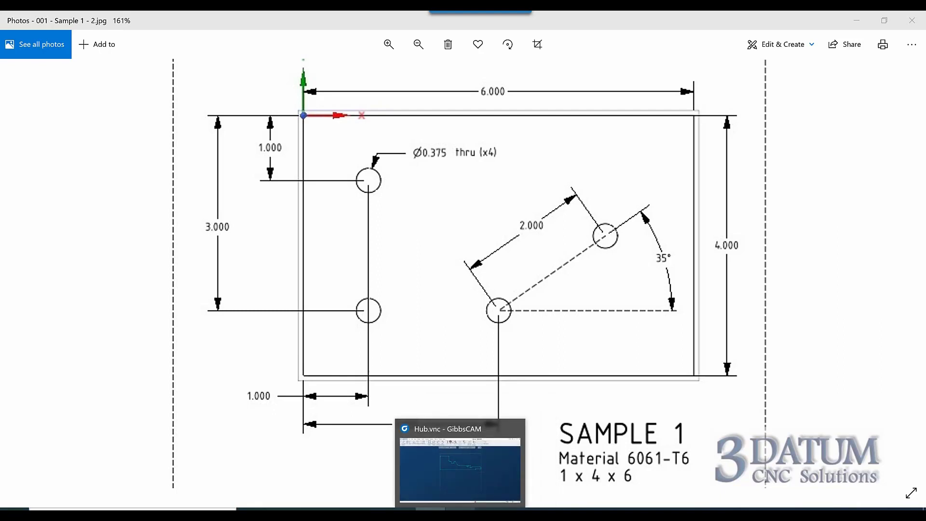
{"action": "left_click", "coordinate": [491, 424]}
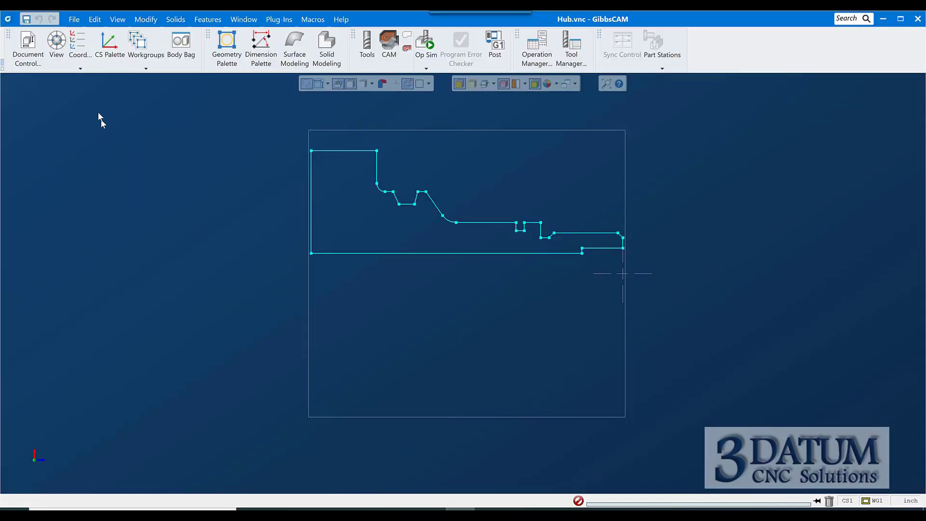
Open the Sample 1 part file, saving changes to Hub.vnc, and close the document control dialog
{"action": "left_click", "coordinate": [29, 48]}
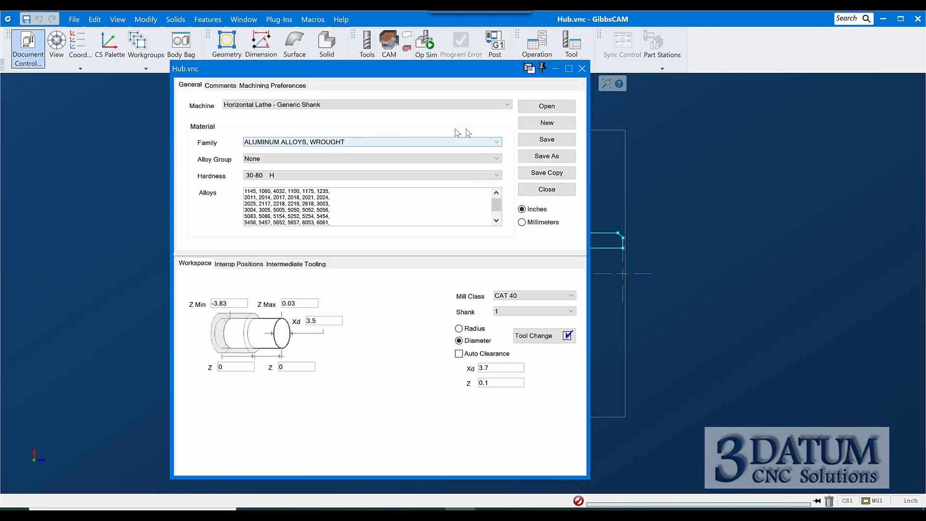
{"action": "left_click", "coordinate": [547, 105]}
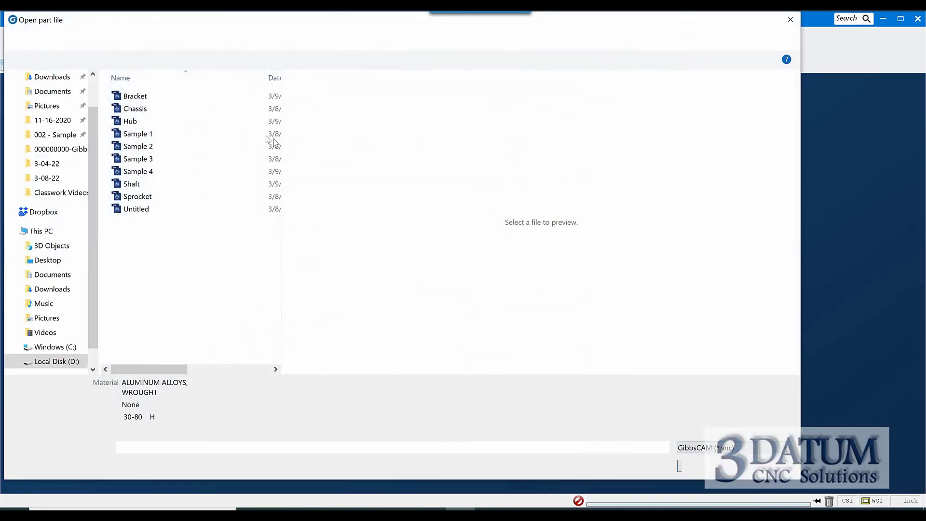
{"action": "left_click", "coordinate": [137, 134]}
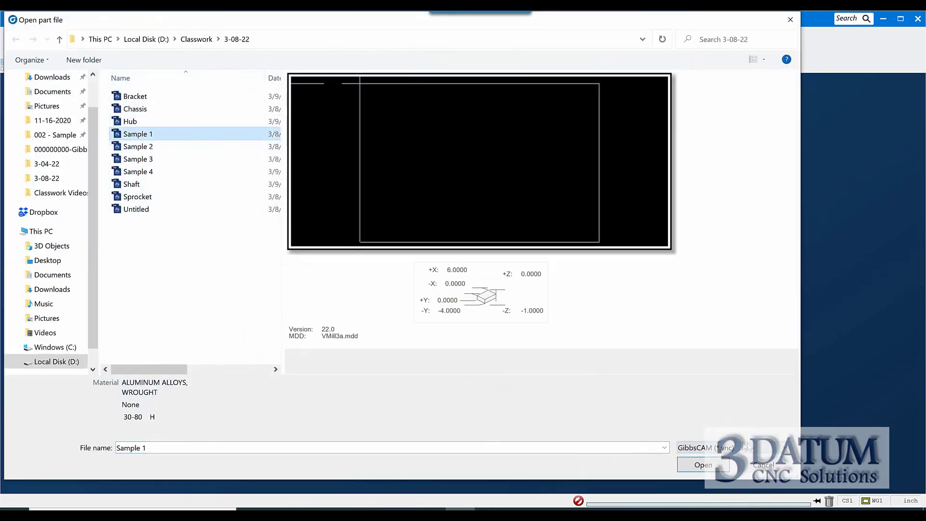
{"action": "left_click", "coordinate": [697, 462]}
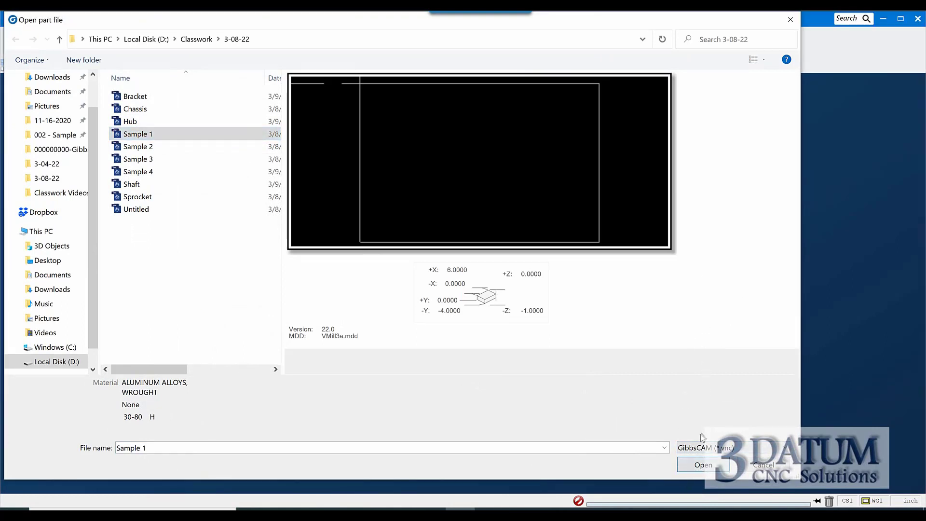
{"action": "left_click", "coordinate": [702, 465]}
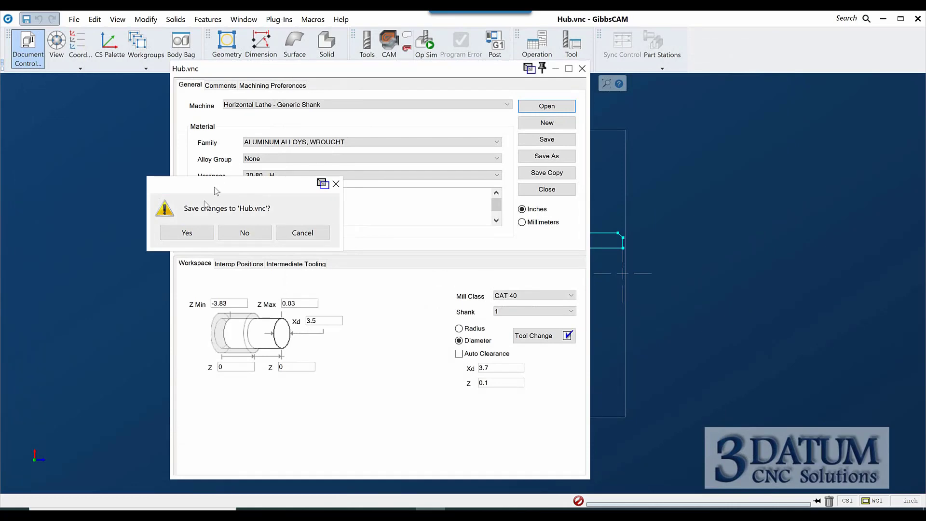
{"action": "left_click", "coordinate": [190, 234]}
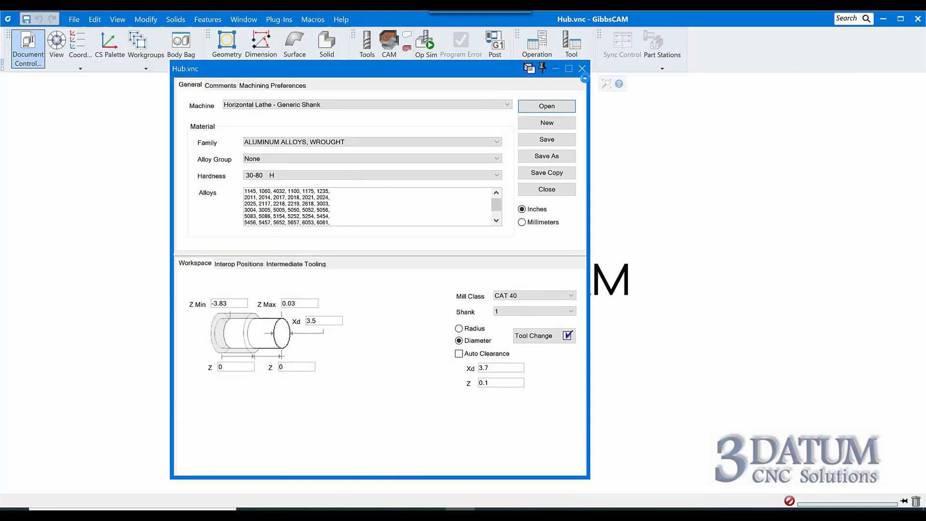
{"action": "left_click", "coordinate": [558, 127]}
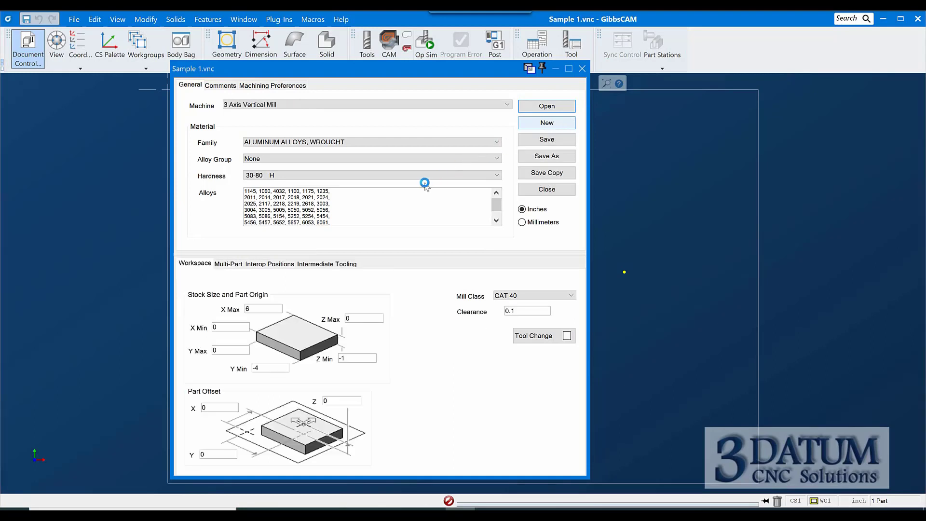
{"action": "left_click", "coordinate": [582, 68]}
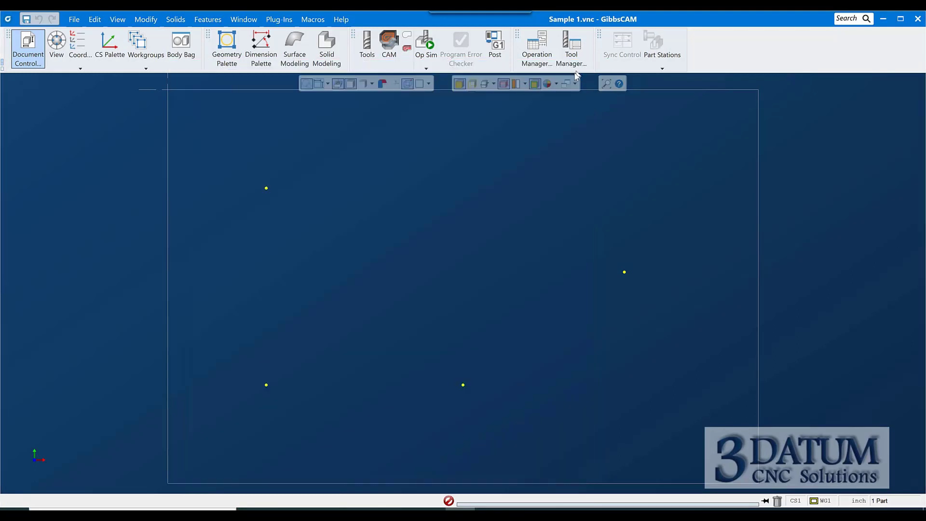
Open tool slot 1 in the Tools palette to define a milling tool
{"action": "scroll", "coordinate": [283, 206], "scroll_direction": "down", "scroll_amount": 2}
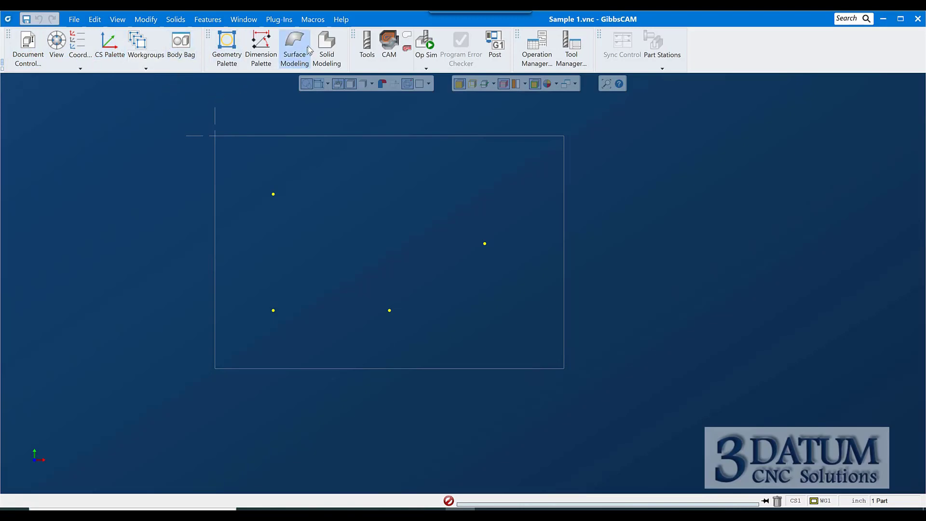
{"action": "left_click", "coordinate": [367, 45]}
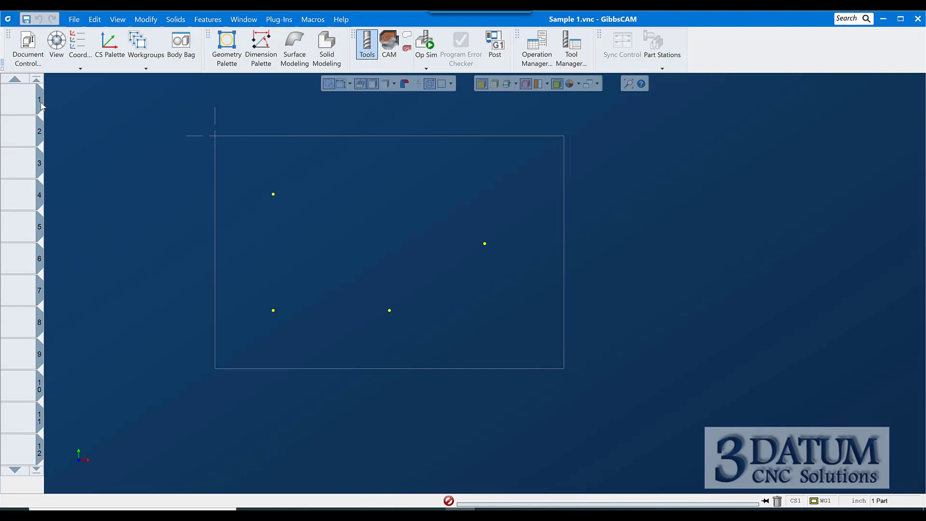
{"action": "double_click", "coordinate": [13, 100]}
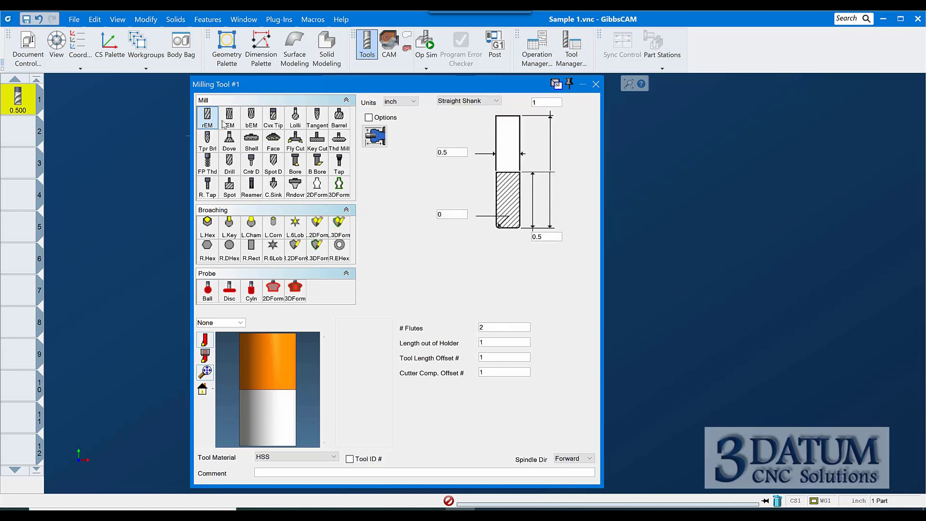
Cycle through the fEM, bEM, Cvx Tip, Lolli, Tangent and Barrel mill tool types to compare their shapes
{"action": "left_click", "coordinate": [234, 121]}
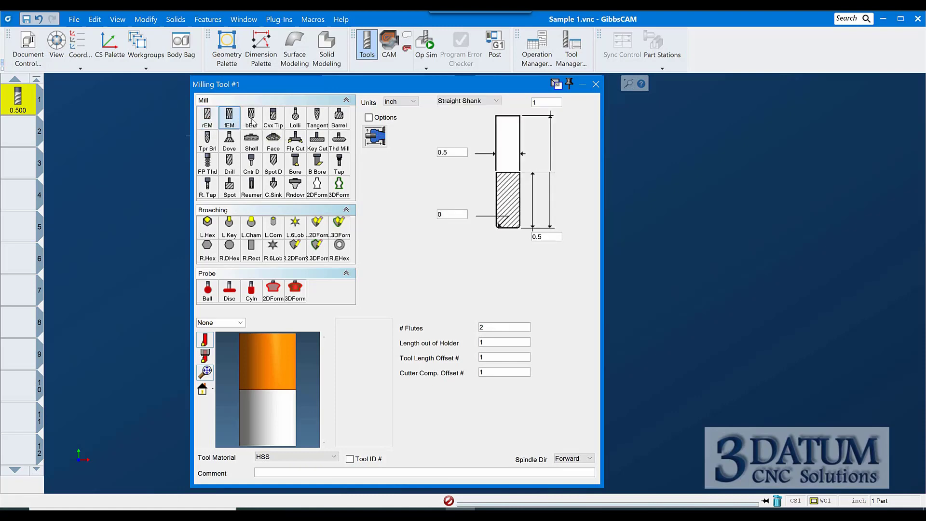
{"action": "left_click", "coordinate": [250, 119]}
{"action": "left_click", "coordinate": [273, 118]}
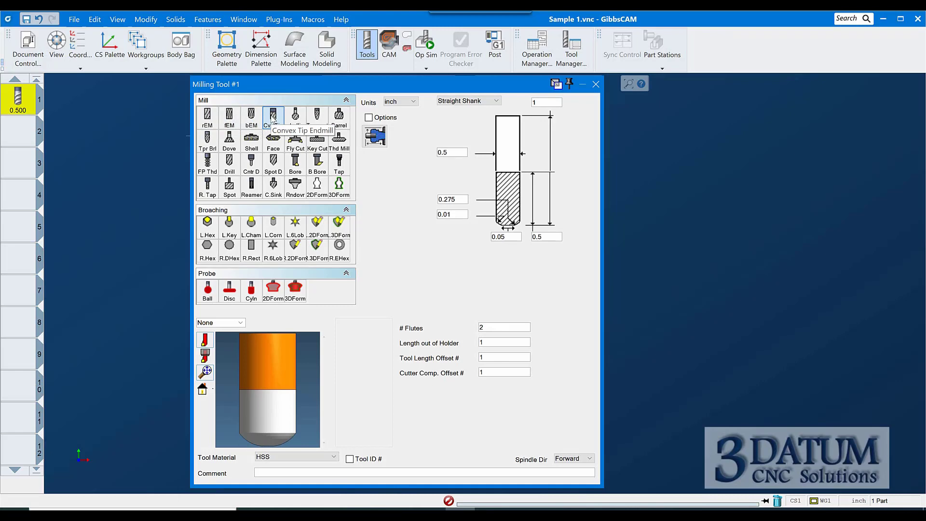
{"action": "left_click", "coordinate": [297, 121]}
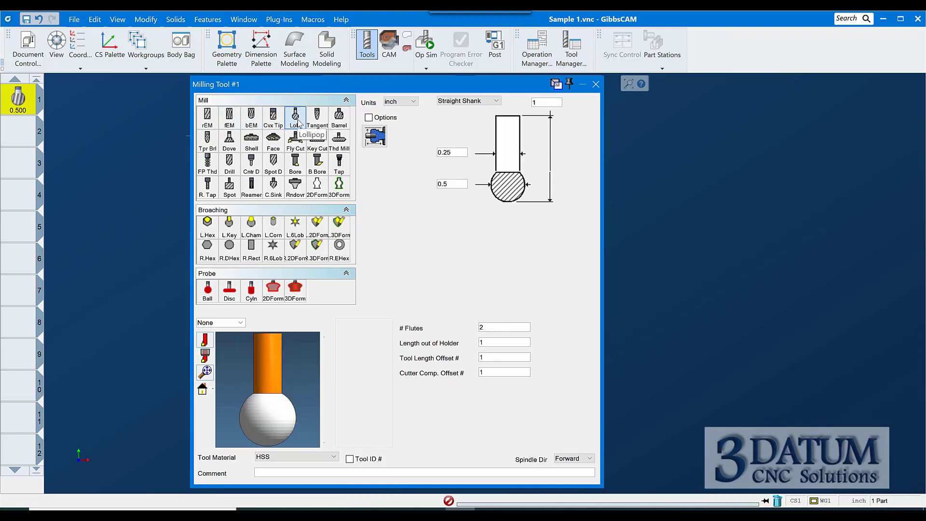
{"action": "left_click", "coordinate": [318, 117]}
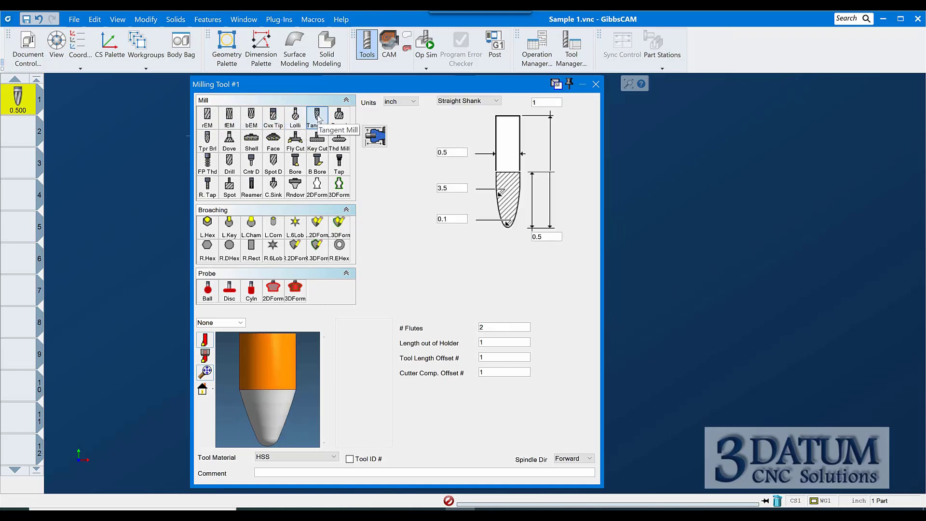
{"action": "left_click", "coordinate": [339, 116]}
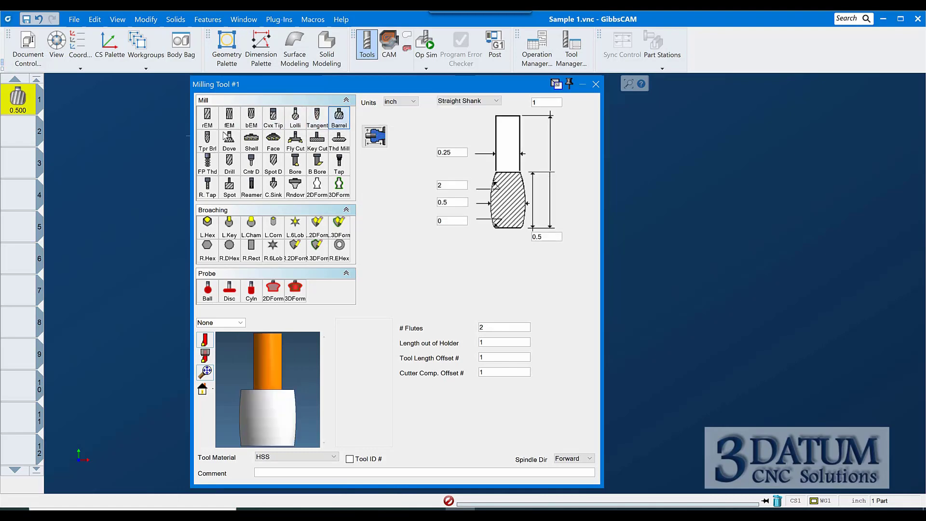
Cycle through the Tpr Brl, Dove, Shell, Face, Fly Cut, Key Cut and Thd Mill tool types
{"action": "left_click", "coordinate": [213, 141]}
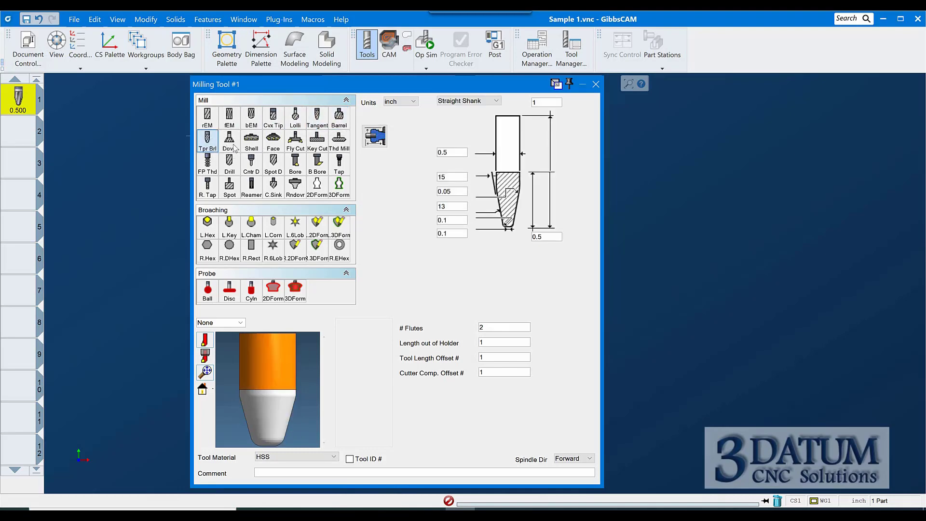
{"action": "left_click", "coordinate": [233, 145]}
{"action": "left_click", "coordinate": [255, 143]}
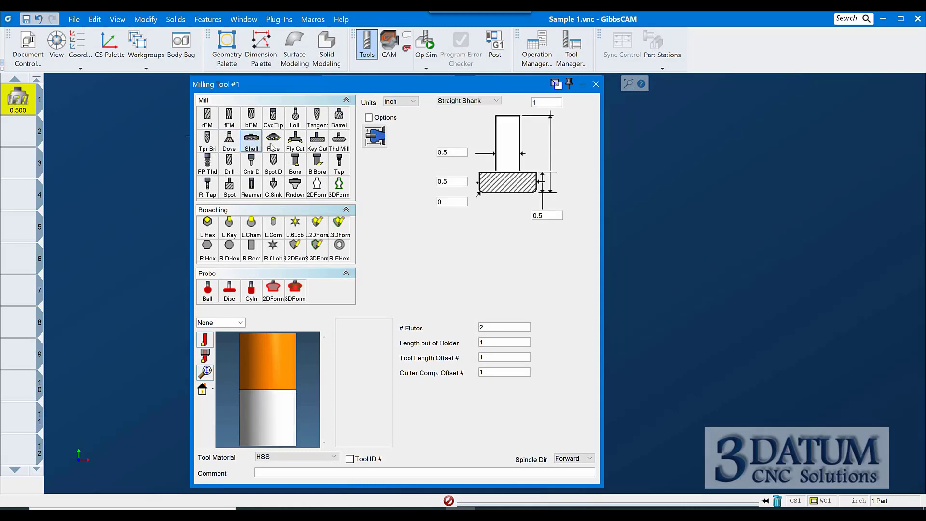
{"action": "left_click", "coordinate": [273, 145]}
{"action": "left_click", "coordinate": [296, 142]}
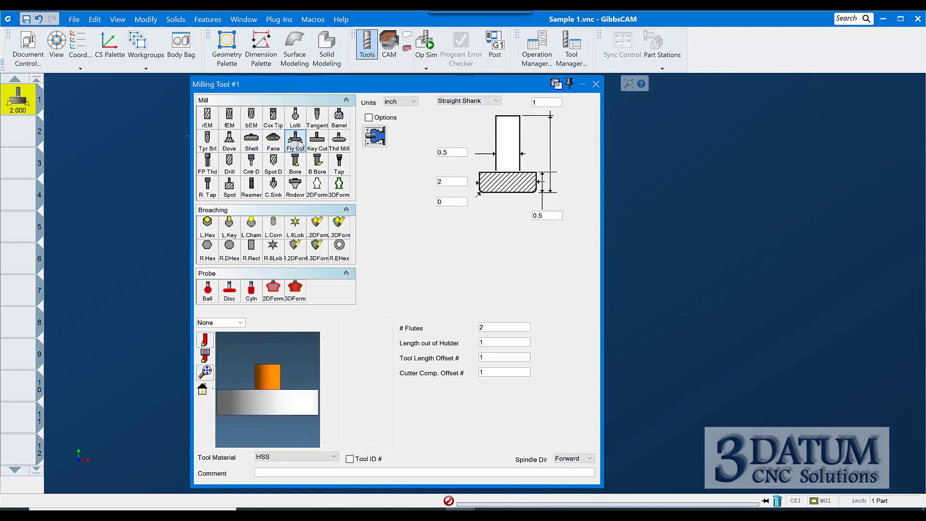
{"action": "left_click", "coordinate": [316, 141]}
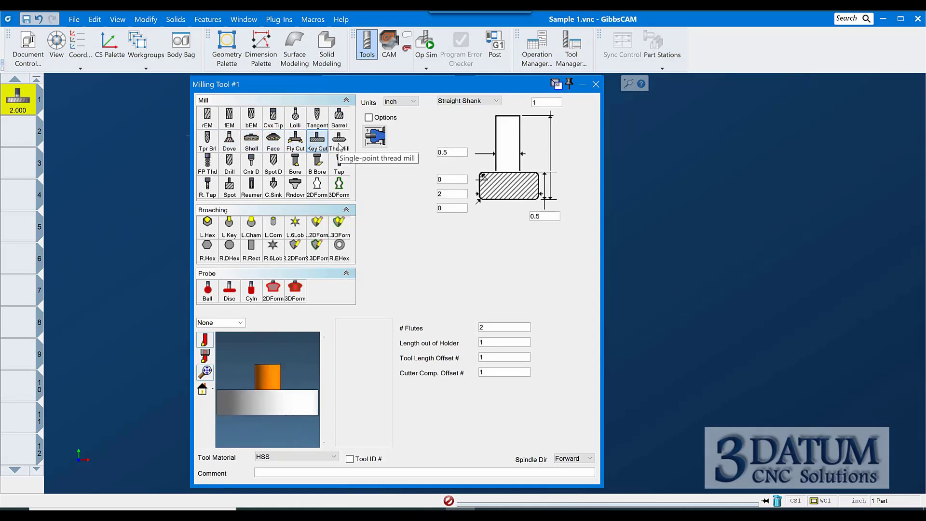
{"action": "left_click", "coordinate": [339, 140]}
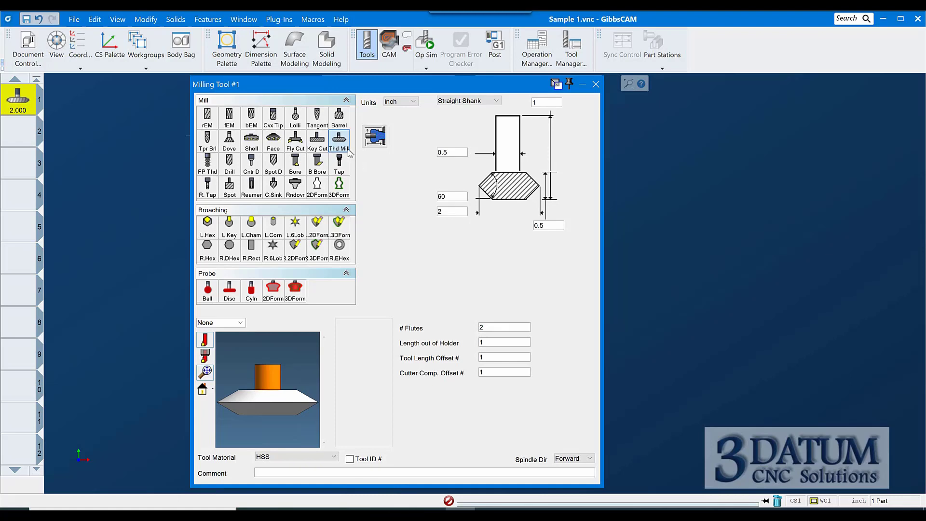
Step through FP Thd and Drill to the Cntr D center drill type and set its size to #3: 1/4
{"action": "left_click", "coordinate": [213, 167]}
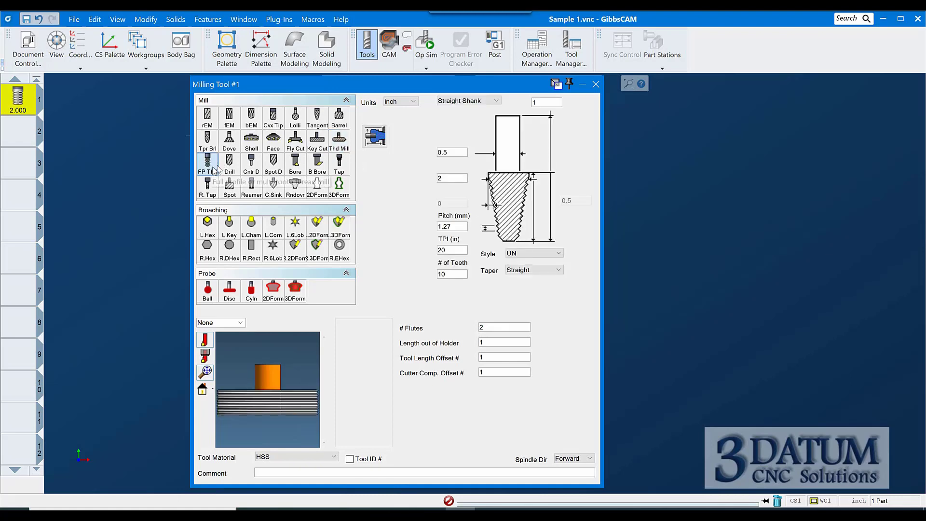
{"action": "left_click", "coordinate": [230, 169]}
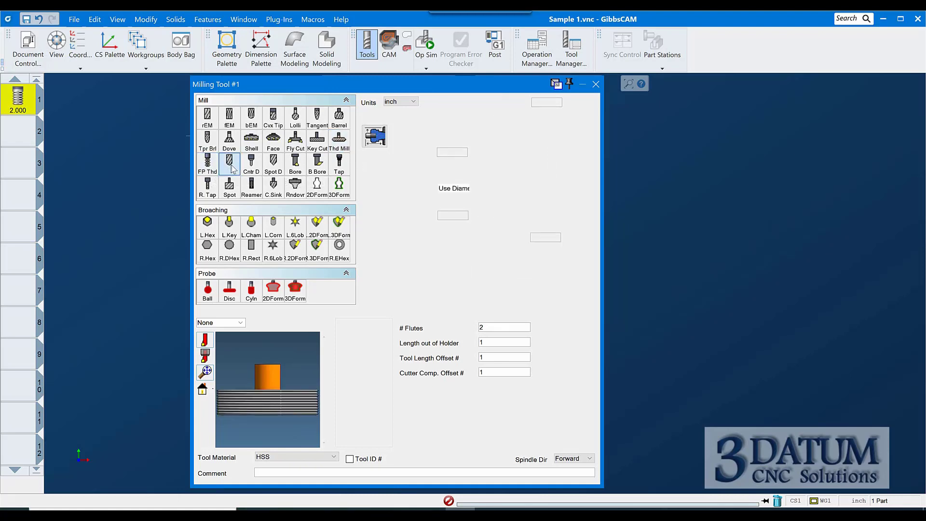
{"action": "left_click", "coordinate": [252, 168]}
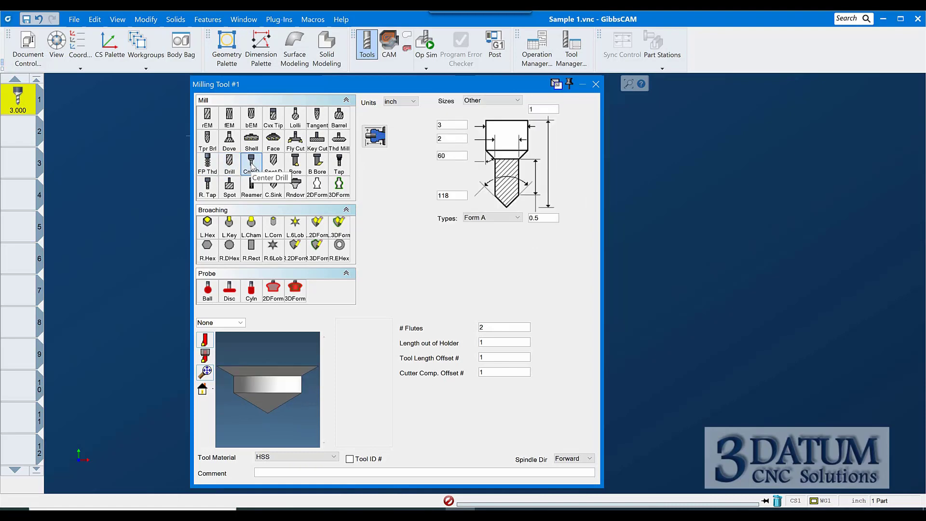
{"action": "left_click", "coordinate": [478, 100]}
{"action": "left_click", "coordinate": [473, 133]}
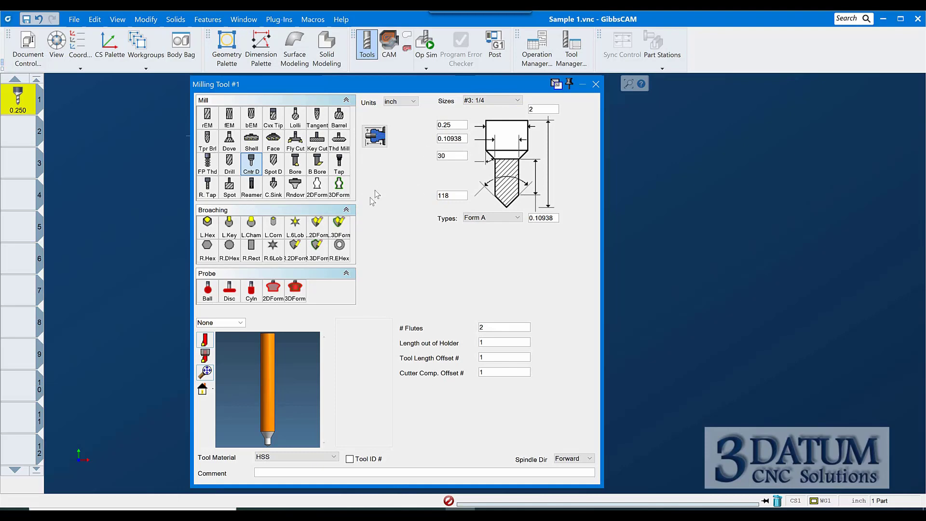
Compare the center drill's Form A, Form B and Form R types, ending back on Form A
{"action": "left_click", "coordinate": [496, 221]}
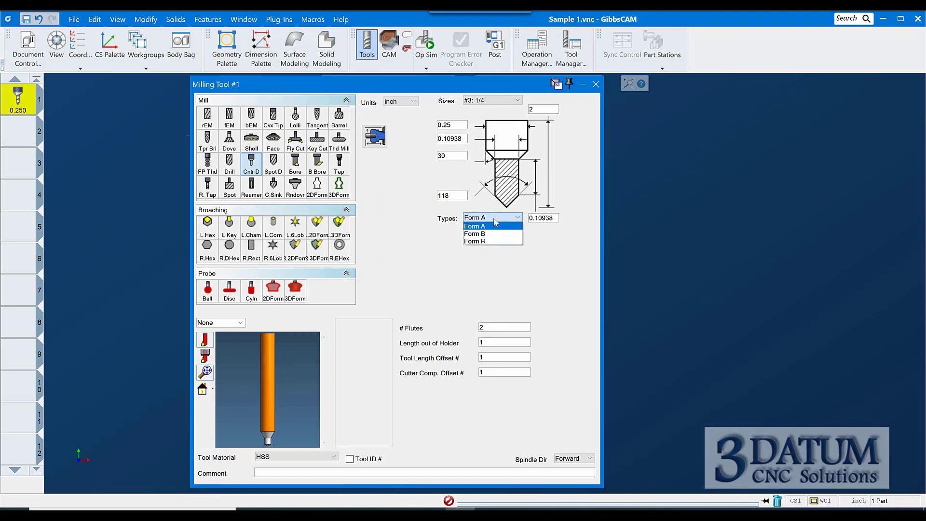
{"action": "left_click", "coordinate": [492, 233]}
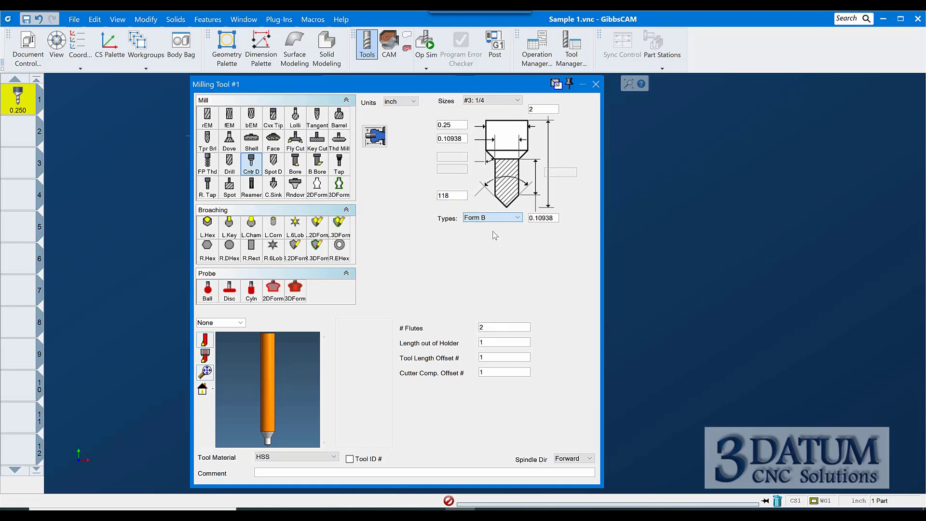
{"action": "left_click", "coordinate": [495, 220]}
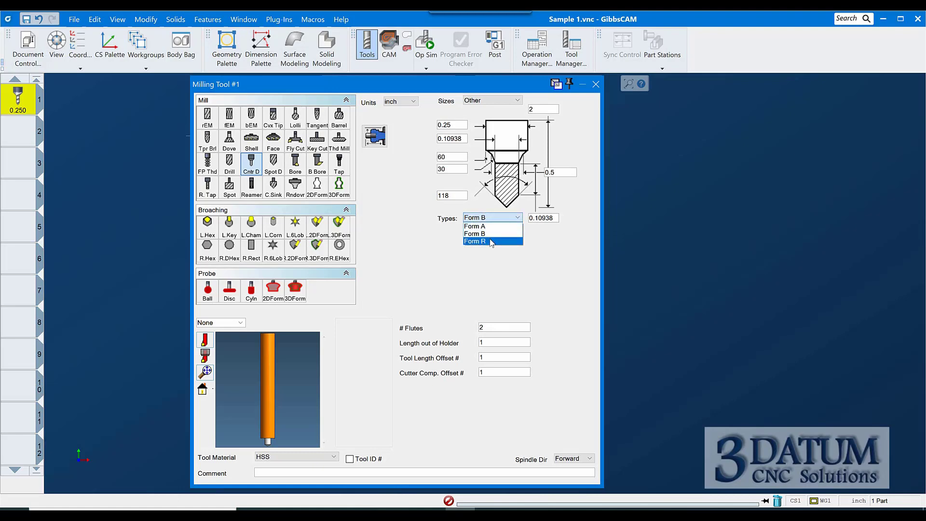
{"action": "left_click", "coordinate": [488, 243]}
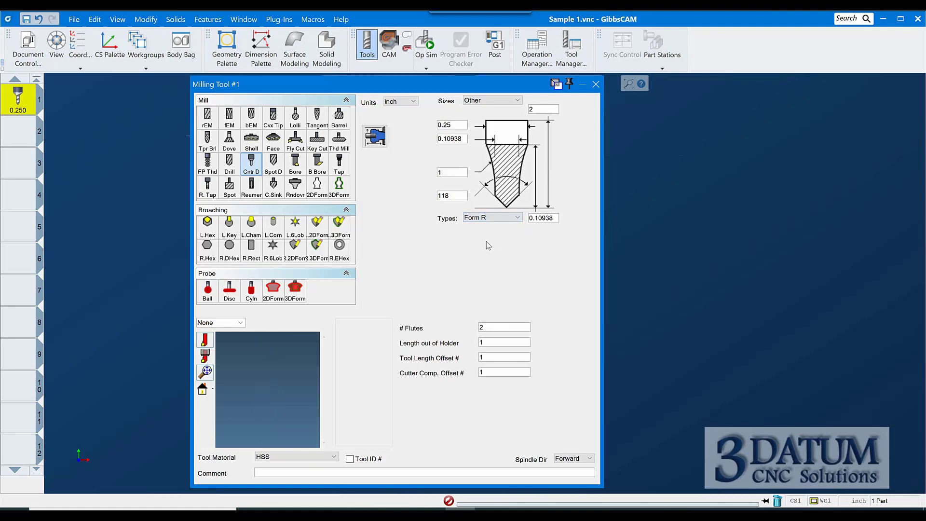
{"action": "left_click", "coordinate": [509, 219]}
{"action": "left_click", "coordinate": [487, 226]}
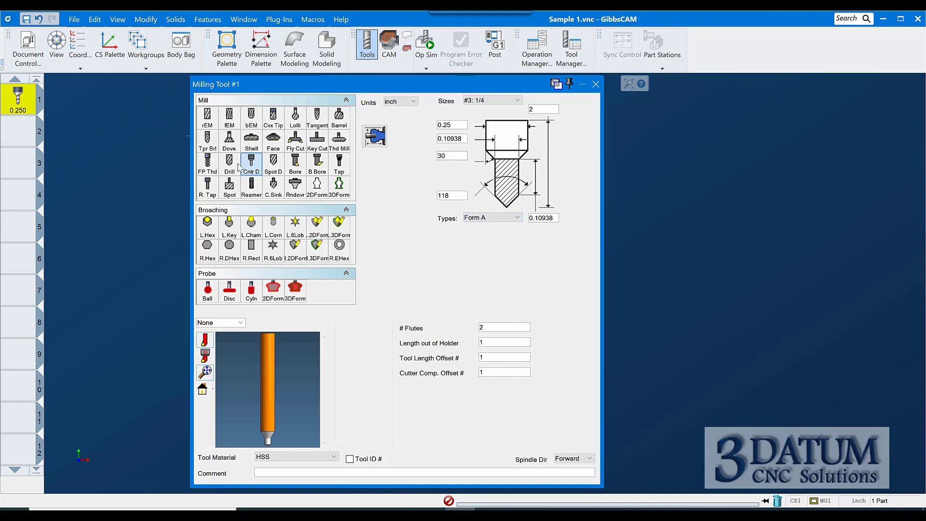
Preview the Spot D and Bore tool types and select the B Bore type
{"action": "left_click", "coordinate": [273, 166]}
{"action": "left_click", "coordinate": [295, 166]}
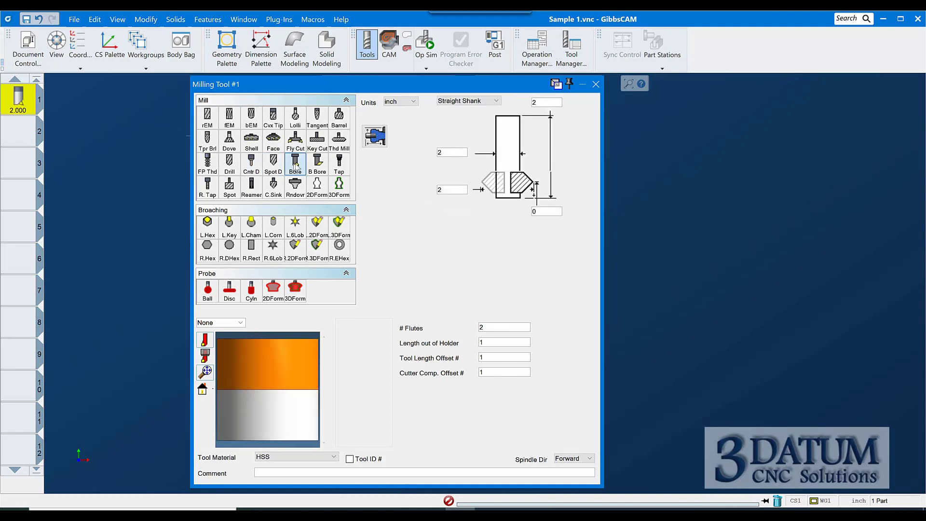
{"action": "left_click", "coordinate": [318, 164]}
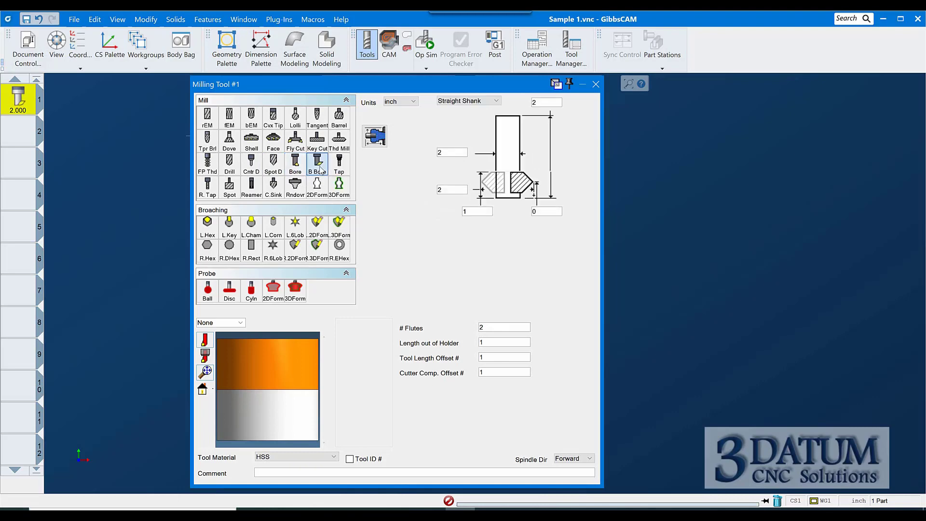
Preview the Tap, R.Tap, Spot and Reamer milling tool types
{"action": "left_click", "coordinate": [339, 164]}
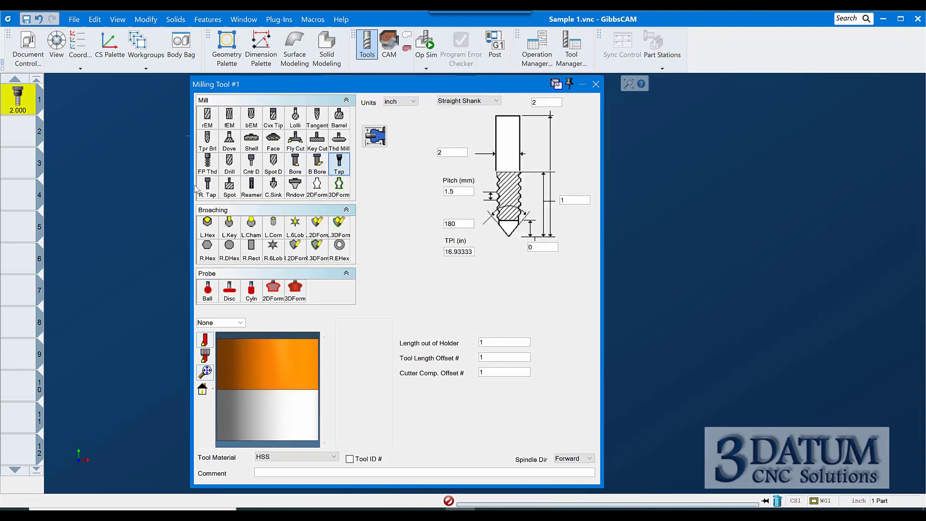
{"action": "left_click", "coordinate": [212, 189]}
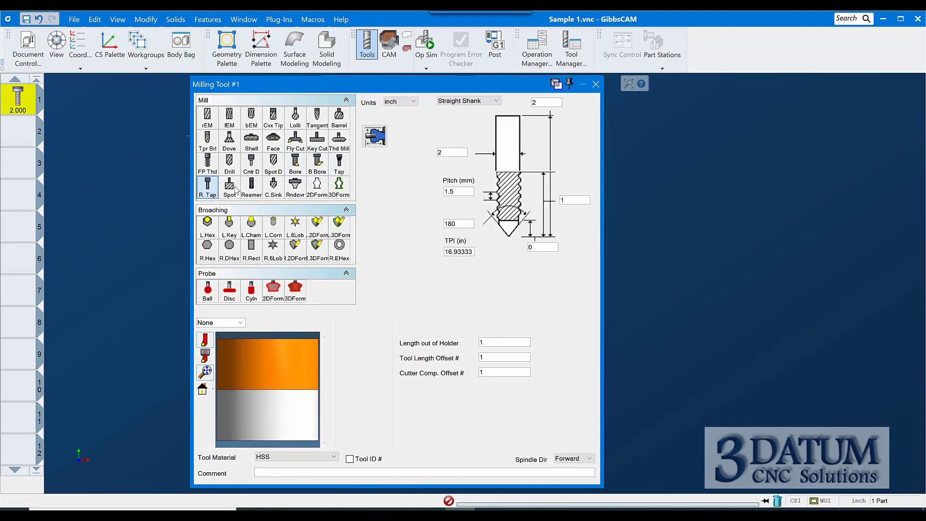
{"action": "left_click", "coordinate": [230, 188]}
{"action": "left_click", "coordinate": [251, 188]}
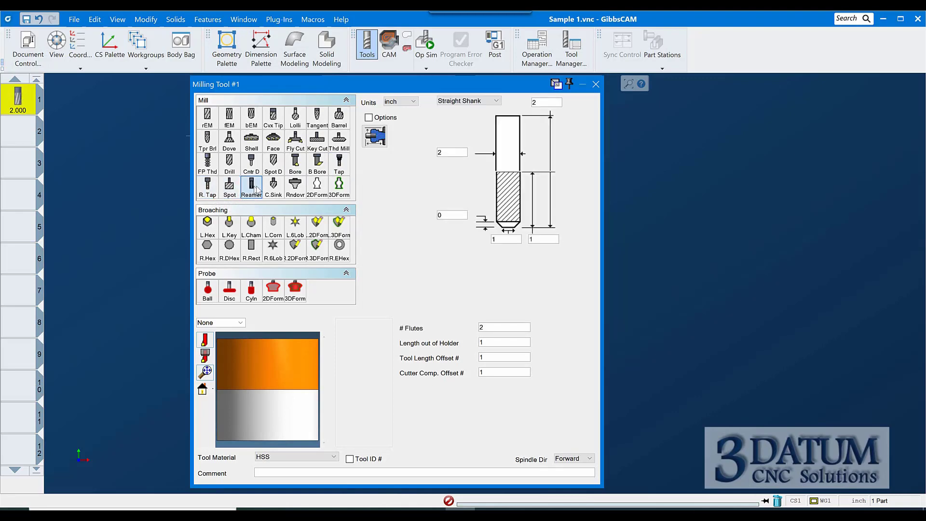
Preview the C.Sink, Rndovr, 2DForm and 3DForm tool types and close the tool dialog
{"action": "left_click", "coordinate": [273, 188]}
{"action": "left_click", "coordinate": [296, 193]}
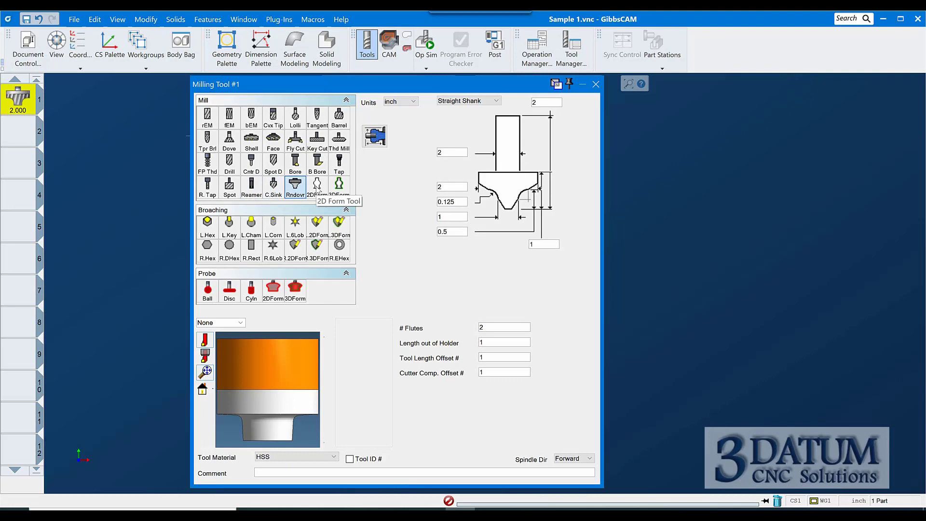
{"action": "left_click", "coordinate": [317, 188]}
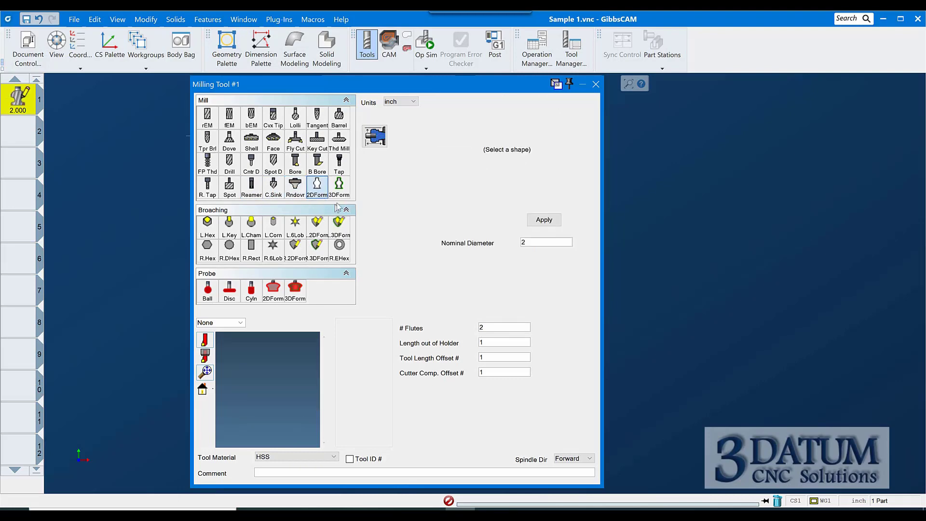
{"action": "left_click", "coordinate": [339, 185]}
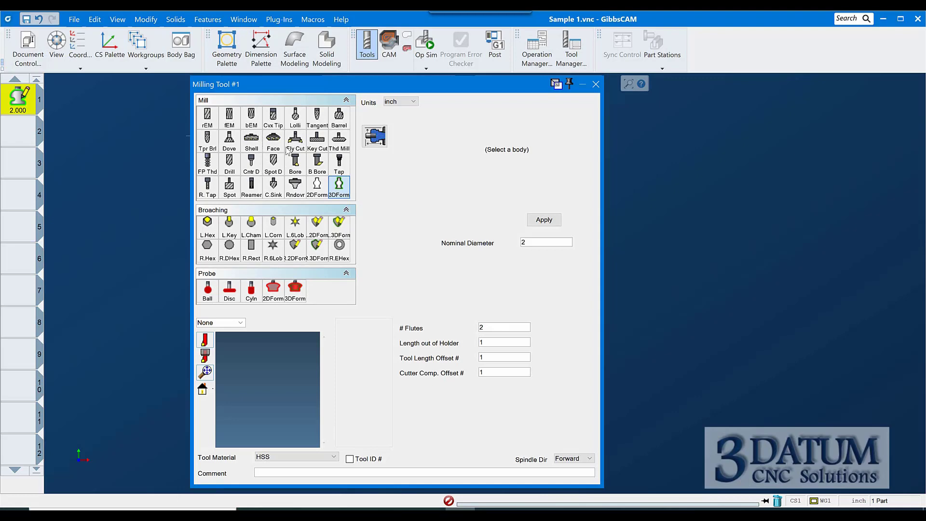
{"action": "left_click", "coordinate": [595, 85]}
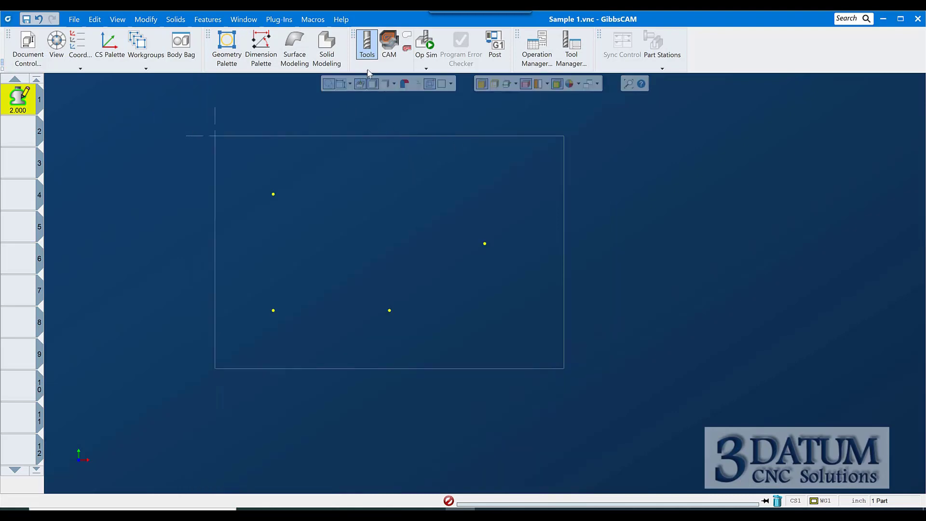
Switch to CAM mode and set tool 1 to the rEM end mill type
{"action": "left_click", "coordinate": [389, 48]}
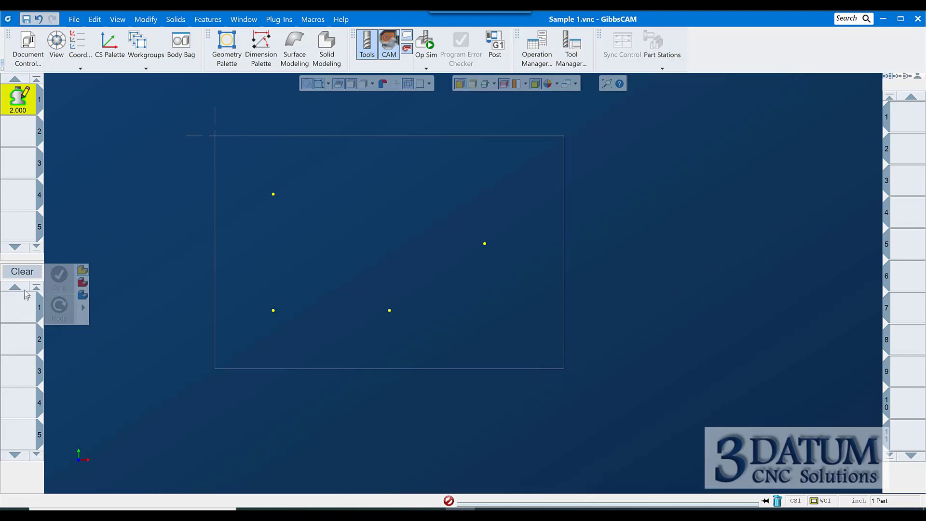
{"action": "double_click", "coordinate": [26, 98]}
{"action": "left_click", "coordinate": [213, 120]}
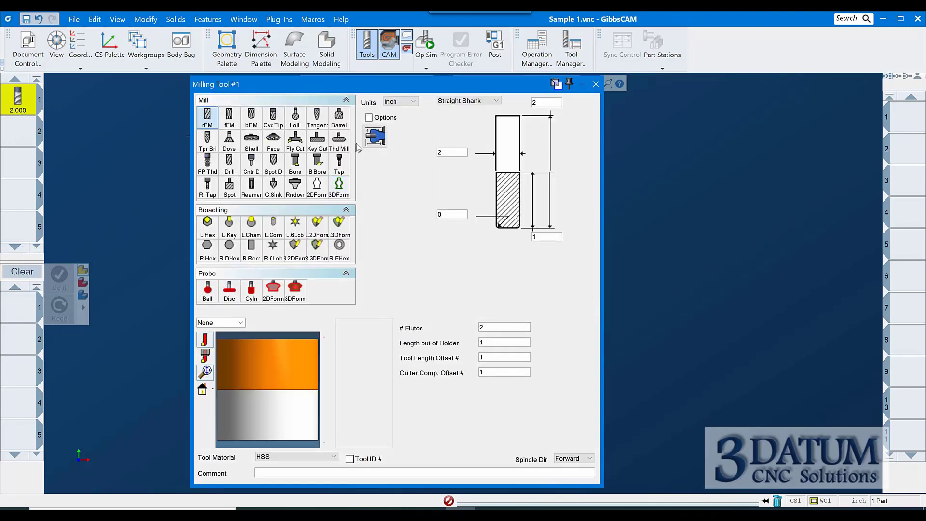
{"action": "left_click", "coordinate": [595, 84]}
Create a Contour process from tool 1, review its stock, overlap, spring pass and Z step fields, then clear it
{"action": "left_click_drag", "start_coordinate": [20, 104], "coordinate": [20, 306]}
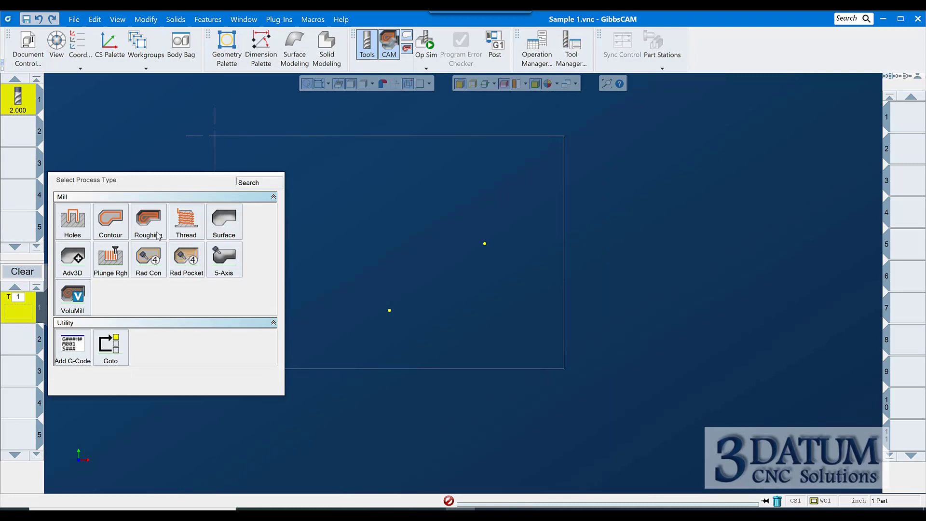
{"action": "left_click", "coordinate": [113, 227]}
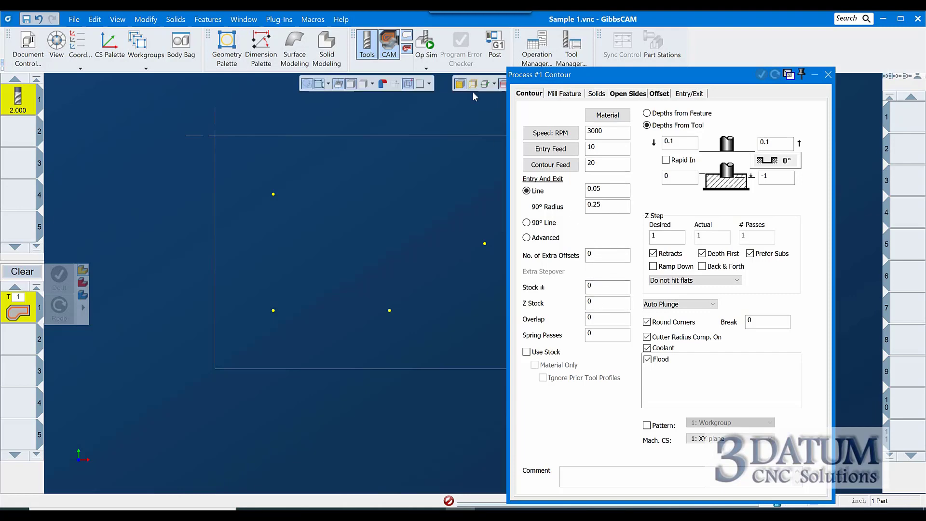
{"action": "double_click", "coordinate": [606, 288]}
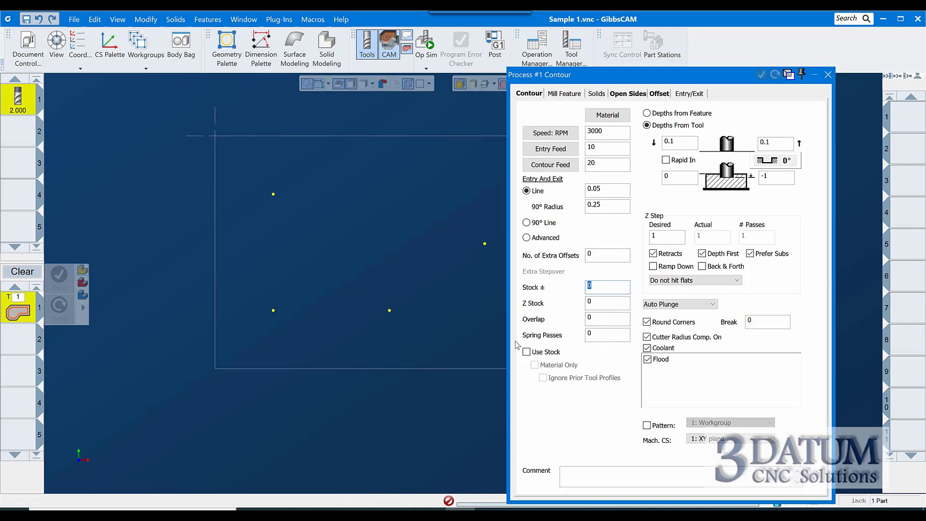
{"action": "double_click", "coordinate": [597, 302]}
{"action": "double_click", "coordinate": [593, 319]}
{"action": "left_click", "coordinate": [598, 333]}
{"action": "double_click", "coordinate": [598, 333]}
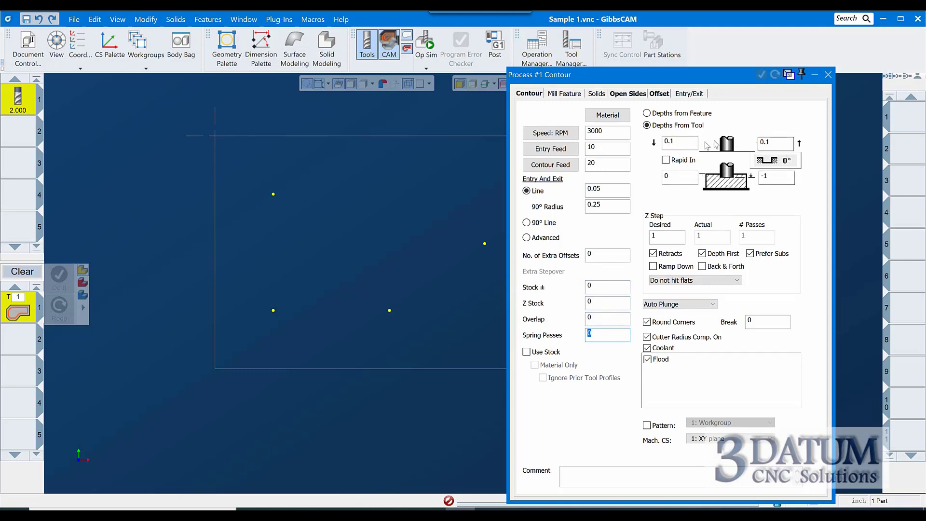
{"action": "double_click", "coordinate": [662, 236]}
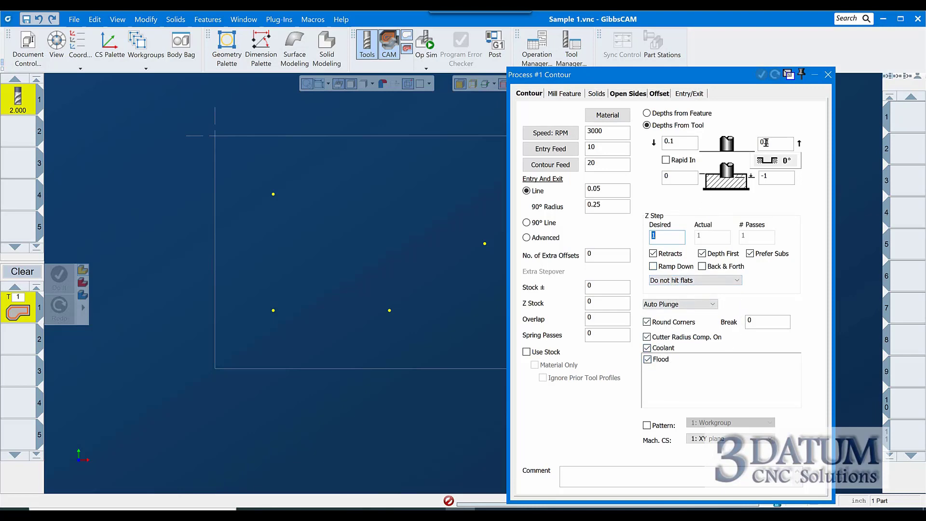
{"action": "left_click", "coordinate": [827, 75]}
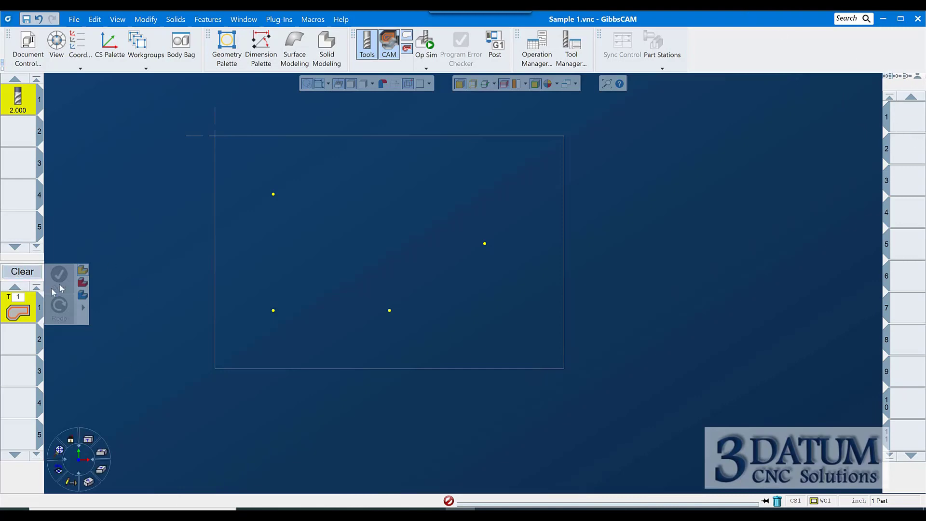
{"action": "left_click", "coordinate": [25, 273]}
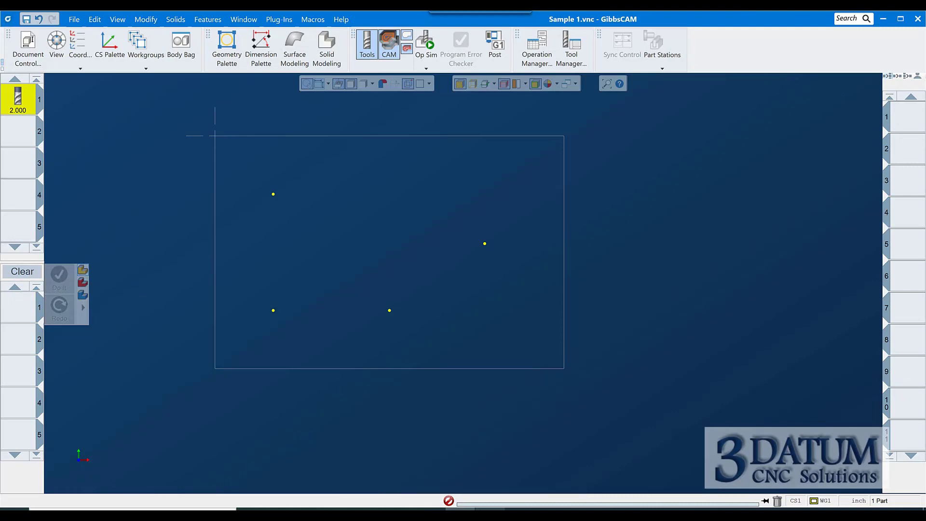
Check the Sample 1 drawing, then make tool 1 a Spot D spot drill with a 0.75 in diameter
{"action": "left_click", "coordinate": [490, 509]}
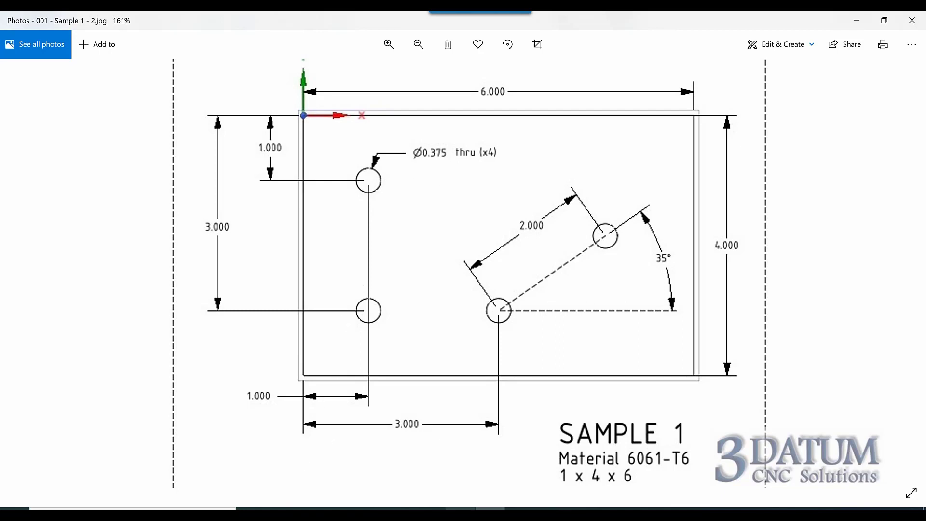
{"action": "key", "text": "alt+Tab"}
{"action": "double_click", "coordinate": [29, 107]}
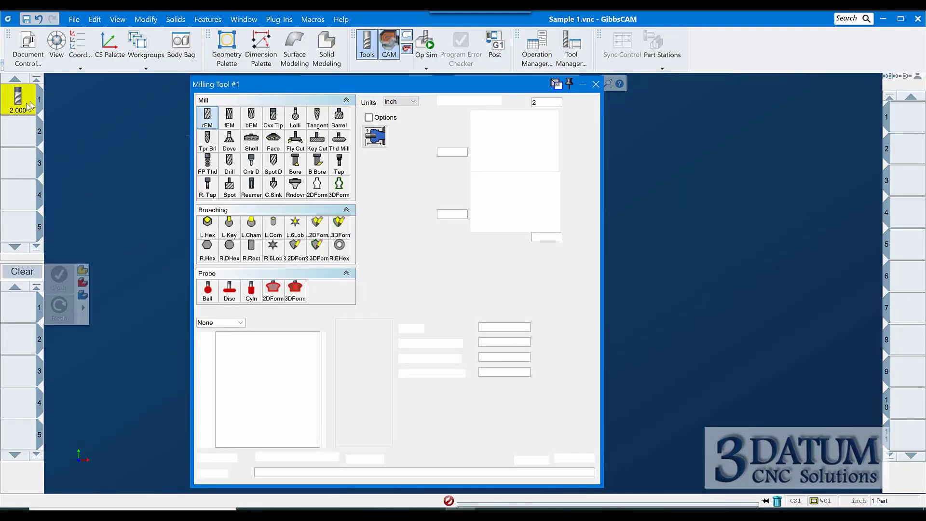
{"action": "left_click", "coordinate": [273, 163]}
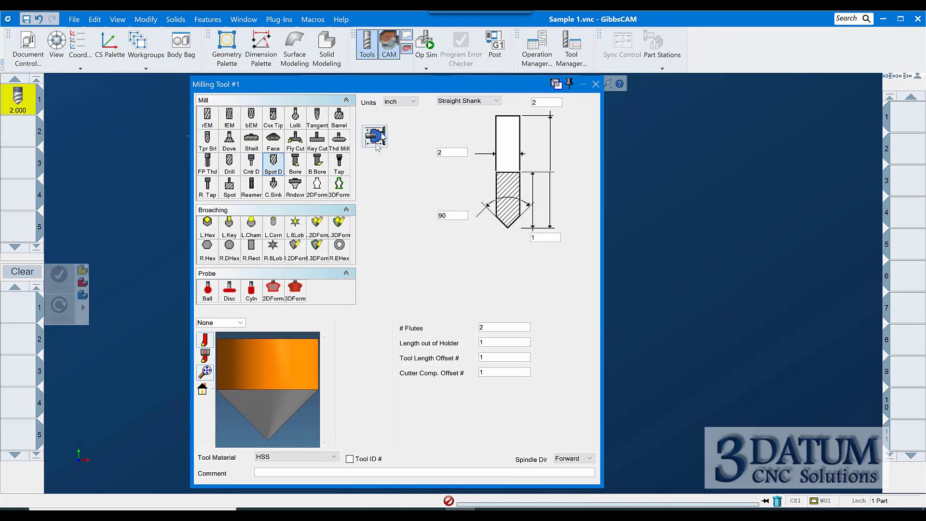
{"action": "double_click", "coordinate": [461, 152]}
{"action": "type", "text": ".75"}
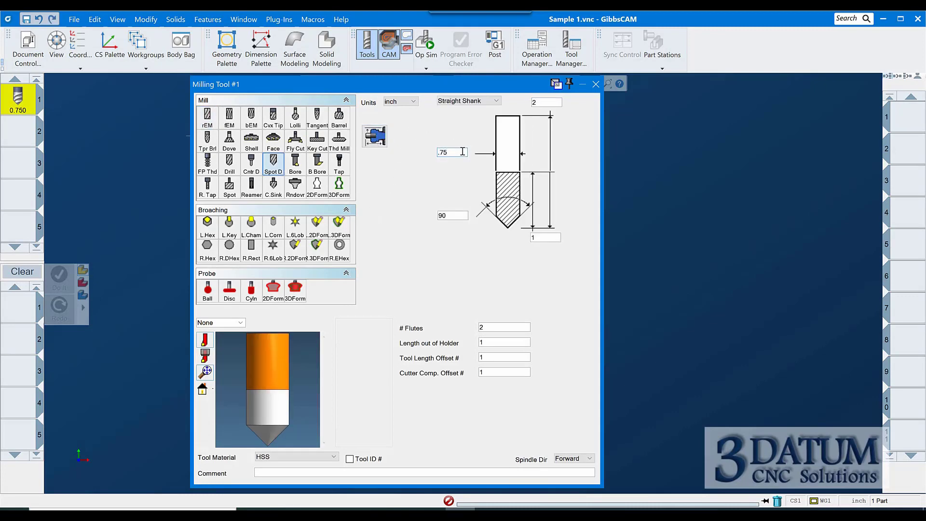
Set the spot drill's material to Carbide Solid and its comment to 3/4" Carbide Spot Drill
{"action": "key", "text": "Tab"}
{"action": "key", "text": "Tab"}
{"action": "key", "text": "Tab"}
{"action": "left_click", "coordinate": [280, 457]}
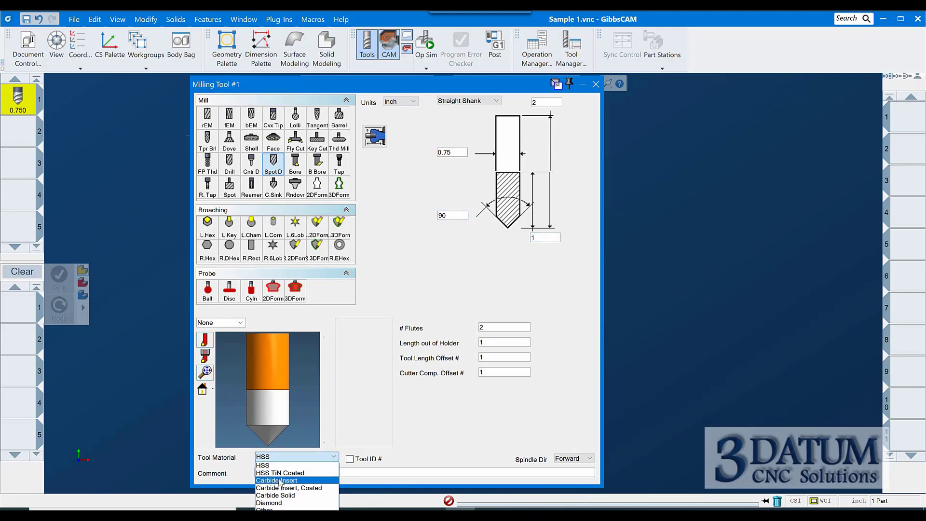
{"action": "left_click", "coordinate": [276, 496]}
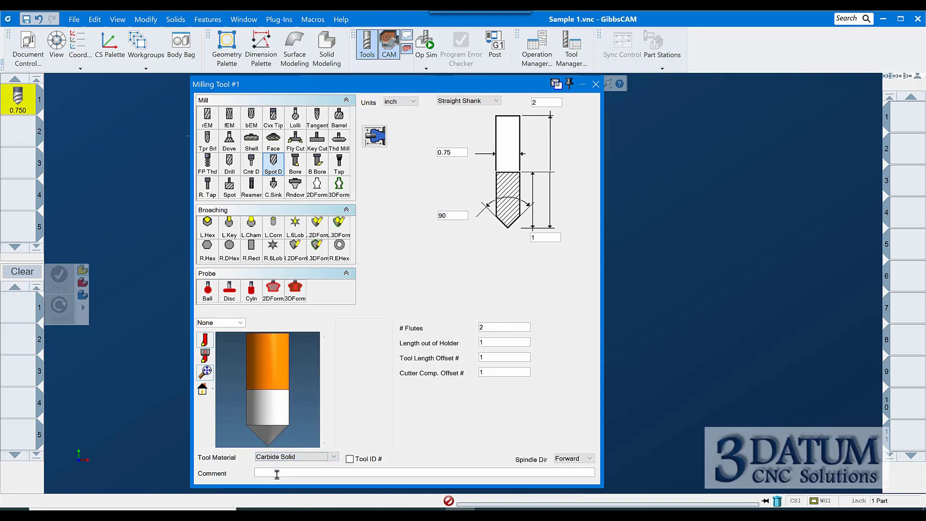
{"action": "left_click", "coordinate": [263, 472]}
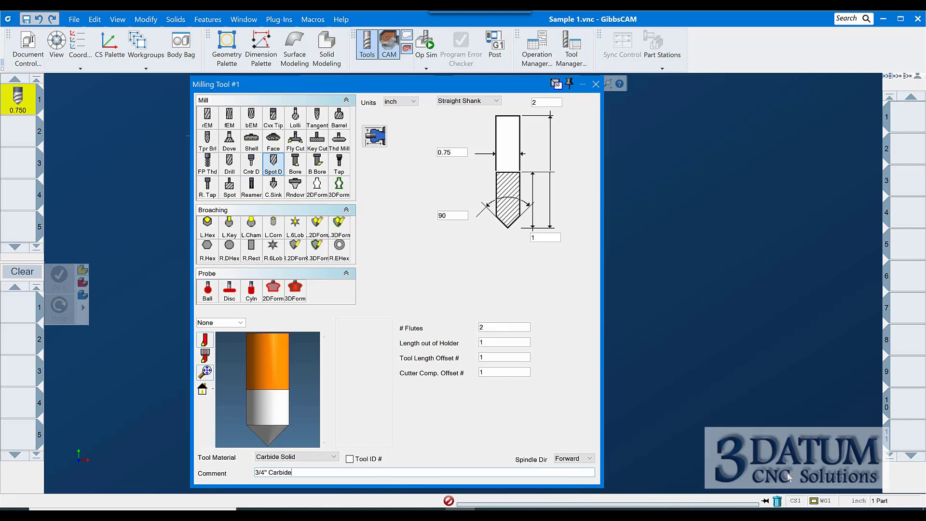
{"action": "type", "text": "Spot Drill"}
{"action": "left_click", "coordinate": [596, 84]}
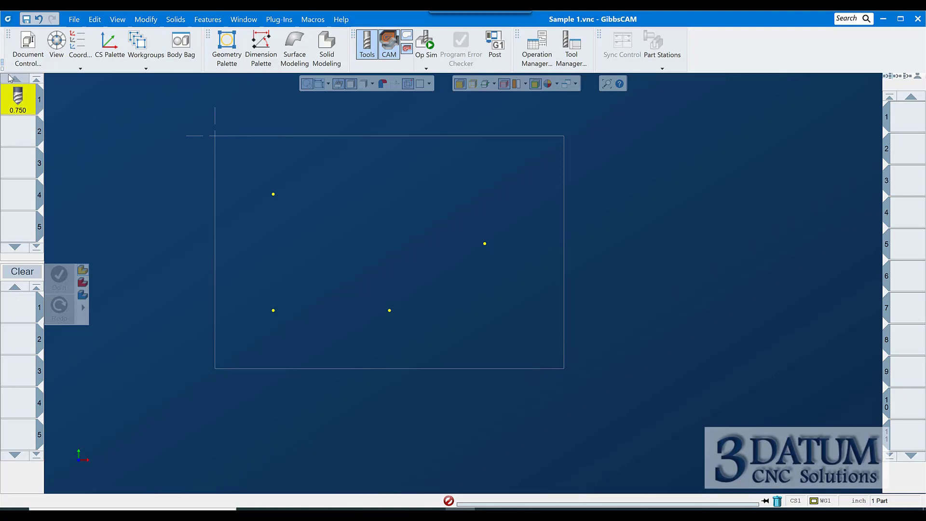
Review tool 1, then create tool 2 as a Drill with a 23/64 diameter
{"action": "double_click", "coordinate": [19, 103]}
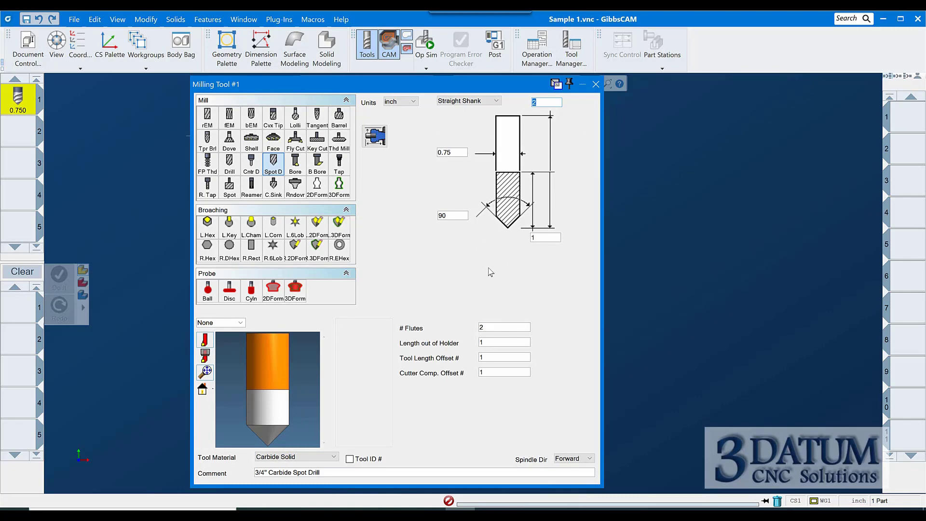
{"action": "left_click", "coordinate": [596, 84]}
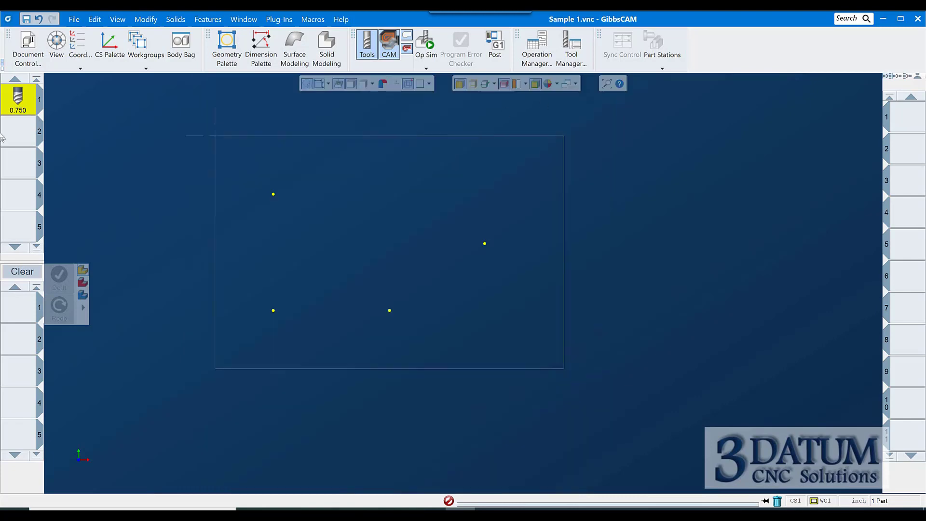
{"action": "left_click", "coordinate": [27, 138]}
{"action": "double_click", "coordinate": [26, 139]}
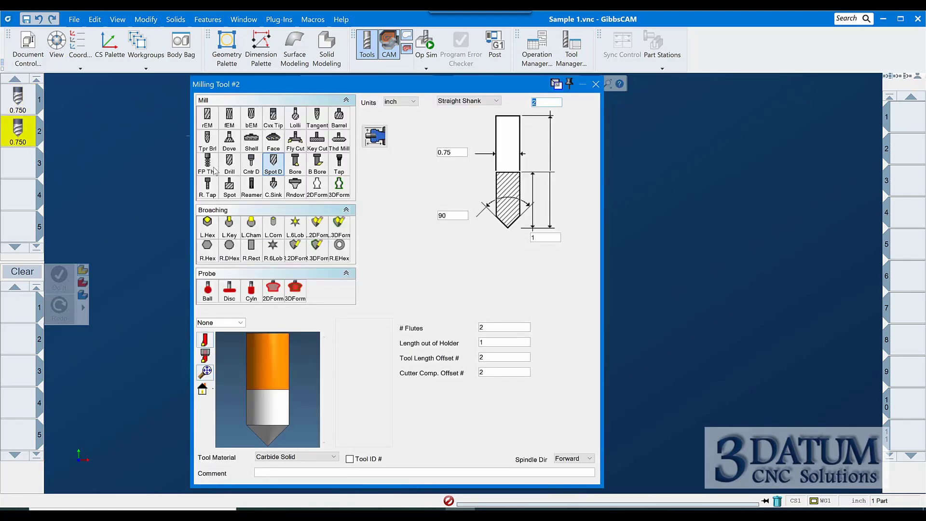
{"action": "left_click", "coordinate": [229, 164]}
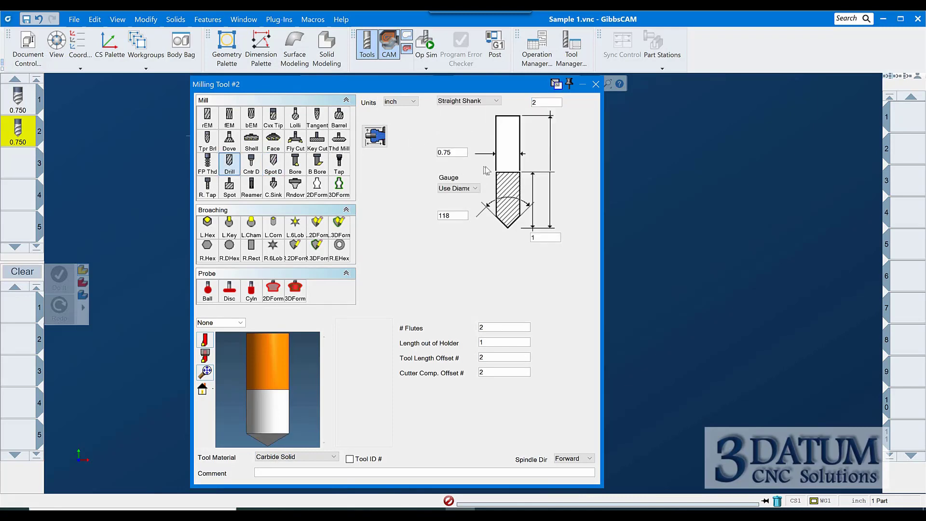
{"action": "double_click", "coordinate": [454, 152]}
{"action": "type", "text": "23/64"}
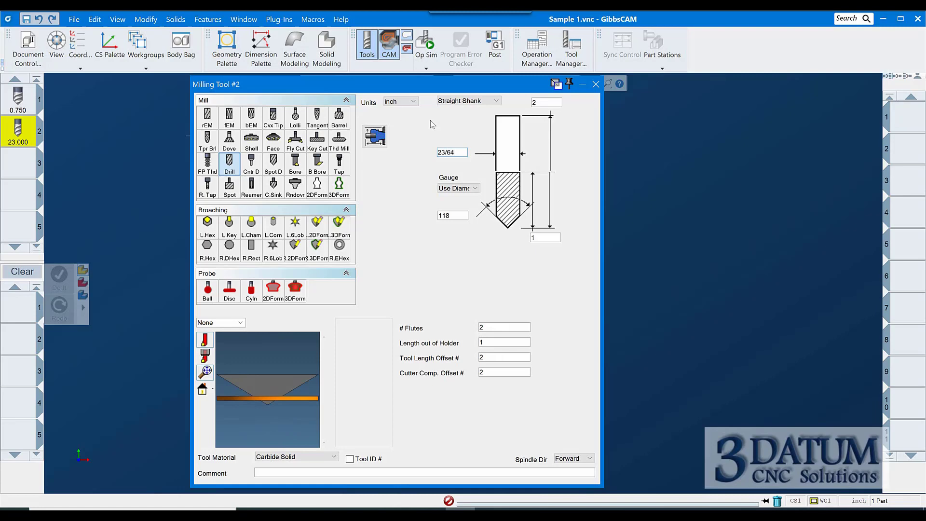
Set the drill's flute length to 2.5 and its overall length to 3
{"action": "key", "text": "Tab"}
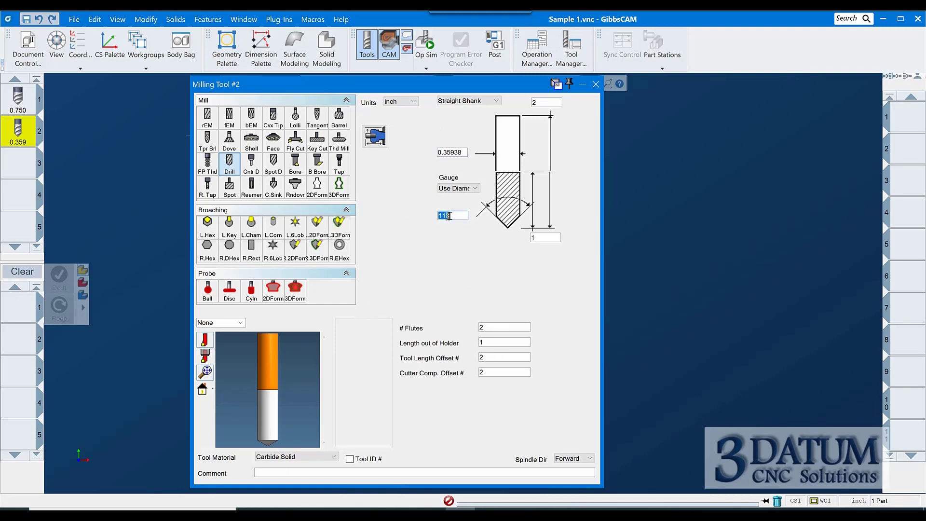
{"action": "left_click", "coordinate": [543, 238]}
{"action": "type", "text": "2.5"}
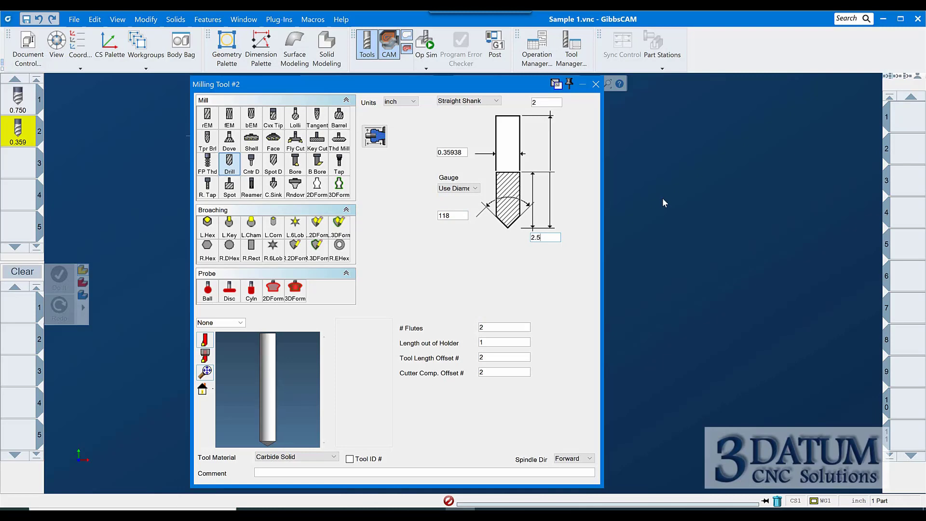
{"action": "key", "text": "Tab"}
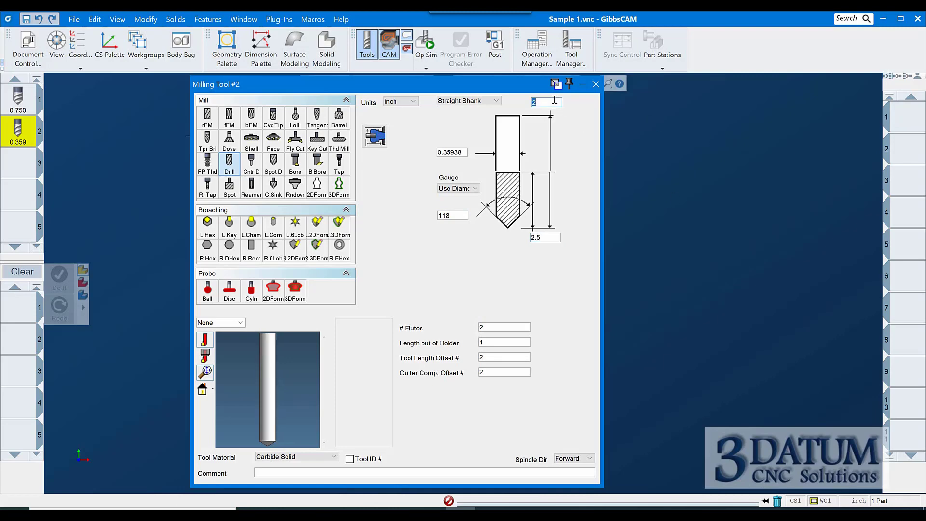
{"action": "type", "text": "3"}
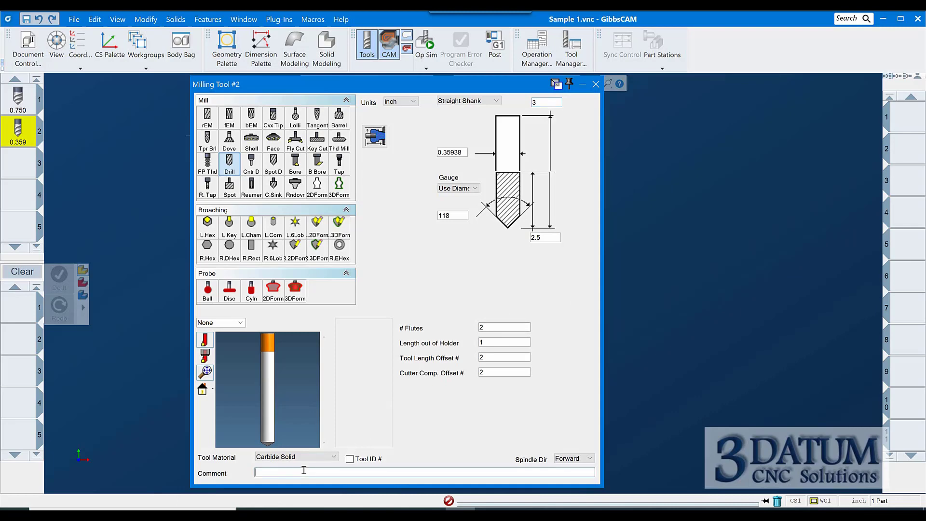
{"action": "type", "text": "23/64"}
Comment the drill as 23/64 Jobber and close the tool dialog
{"action": "type", "text": "Jobber Drill"}
{"action": "left_click", "coordinate": [596, 84]}
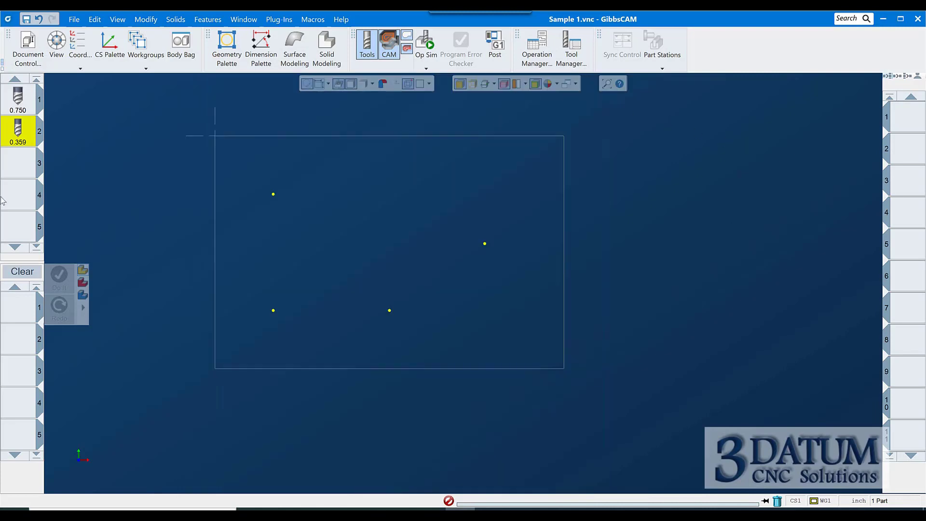
Open tool slot 3, make it a Reamer and set its diameter to .375
{"action": "double_click", "coordinate": [26, 168]}
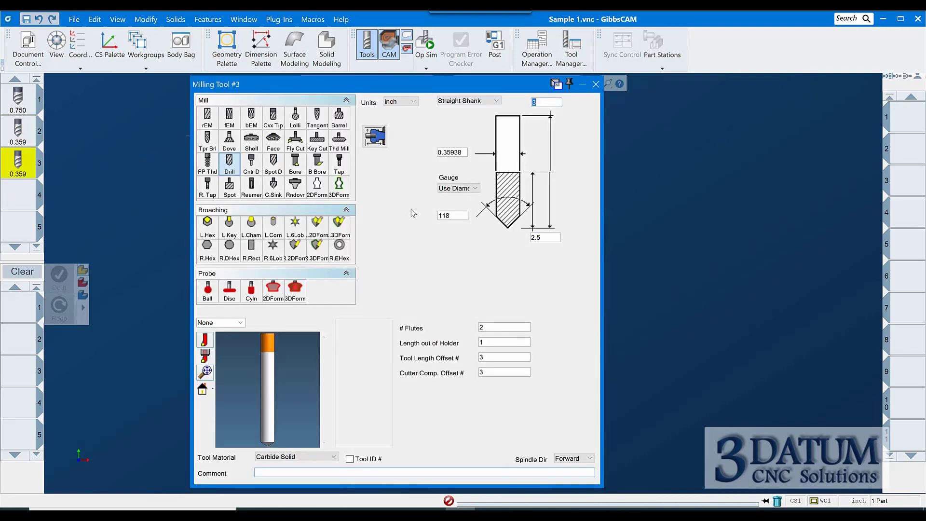
{"action": "left_click", "coordinate": [251, 186]}
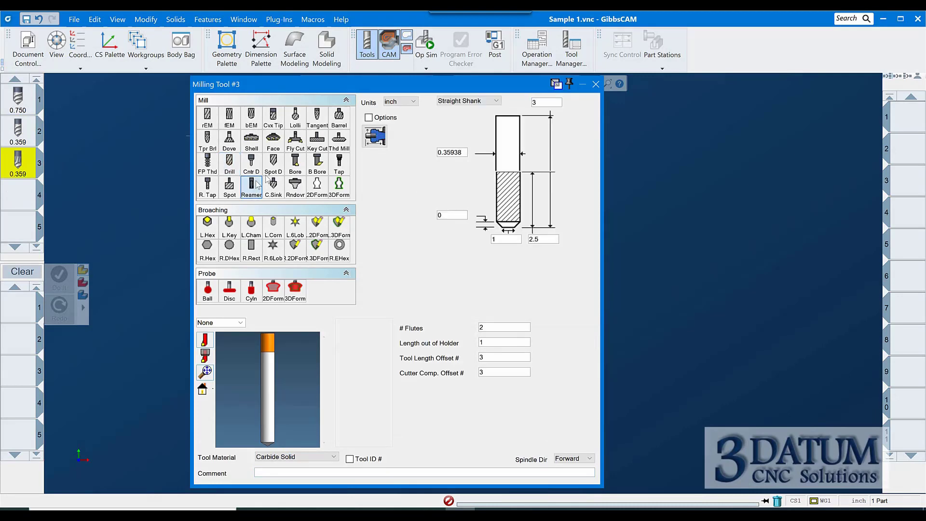
{"action": "double_click", "coordinate": [455, 152]}
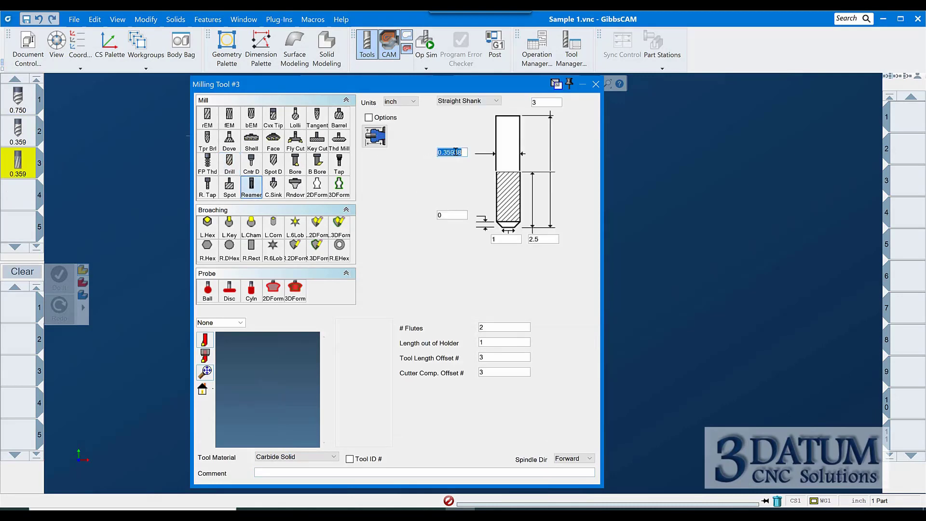
{"action": "type", "text": ".375"}
Set the reamer's flute count to 4 and its tip length to 0
{"action": "double_click", "coordinate": [483, 327]}
{"action": "left_click", "coordinate": [462, 218]}
{"action": "double_click", "coordinate": [462, 219]}
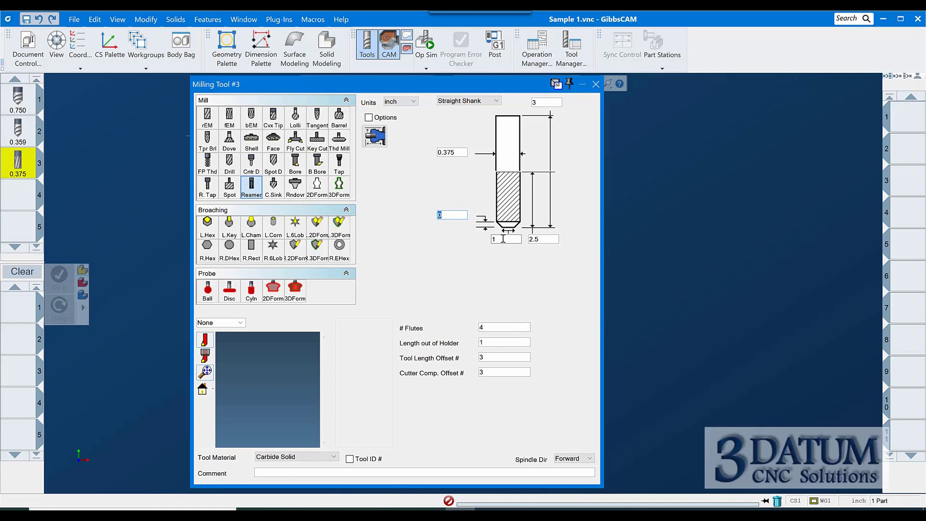
{"action": "double_click", "coordinate": [503, 238]}
{"action": "type", "text": "0"}
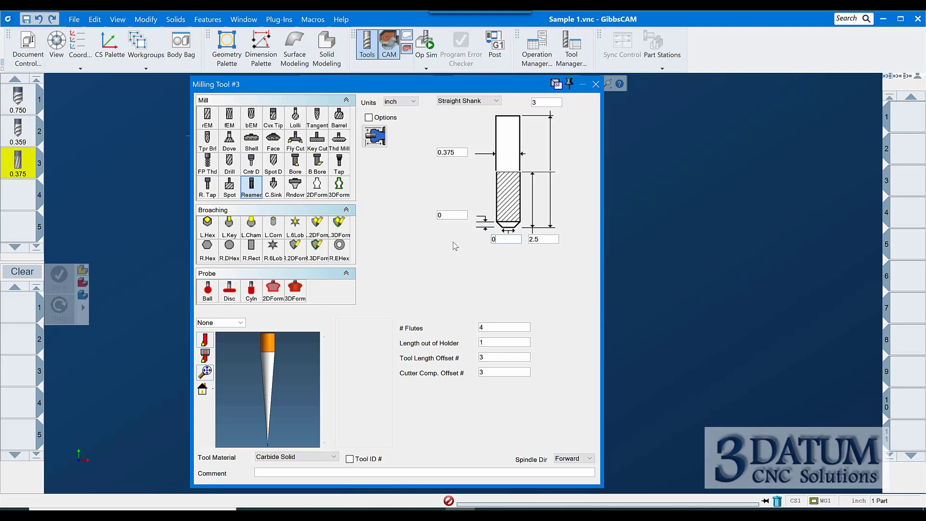
Set the reamer's tip chamfer size to .01
{"action": "double_click", "coordinate": [451, 215]}
{"action": "double_click", "coordinate": [498, 238]}
{"action": "double_click", "coordinate": [452, 215]}
{"action": "type", "text": ".01"}
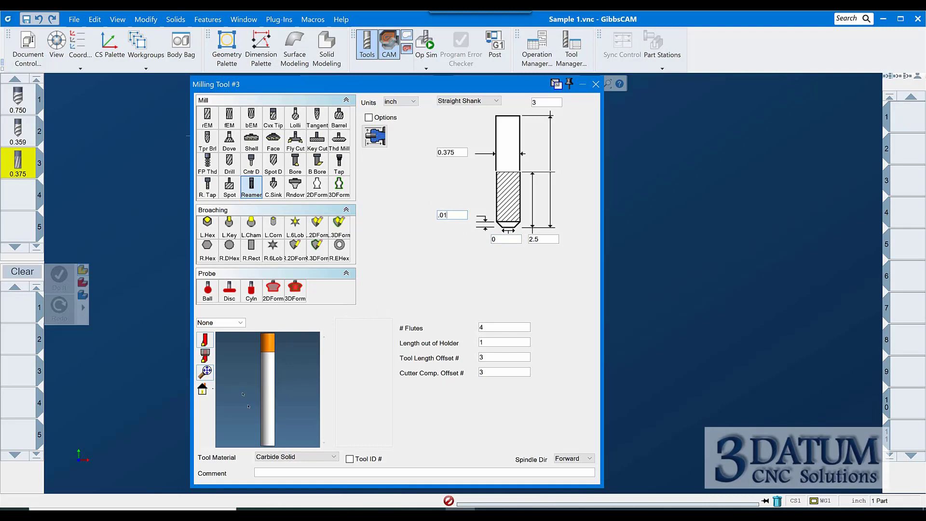
{"action": "scroll", "coordinate": [272, 422], "scroll_direction": "up", "scroll_amount": 3}
{"action": "mouse_move", "coordinate": [299, 372]}
{"action": "left_mouse_down"}
{"action": "mouse_move", "coordinate": [281, 415]}
{"action": "mouse_move", "coordinate": [293, 365]}
{"action": "left_mouse_up"}
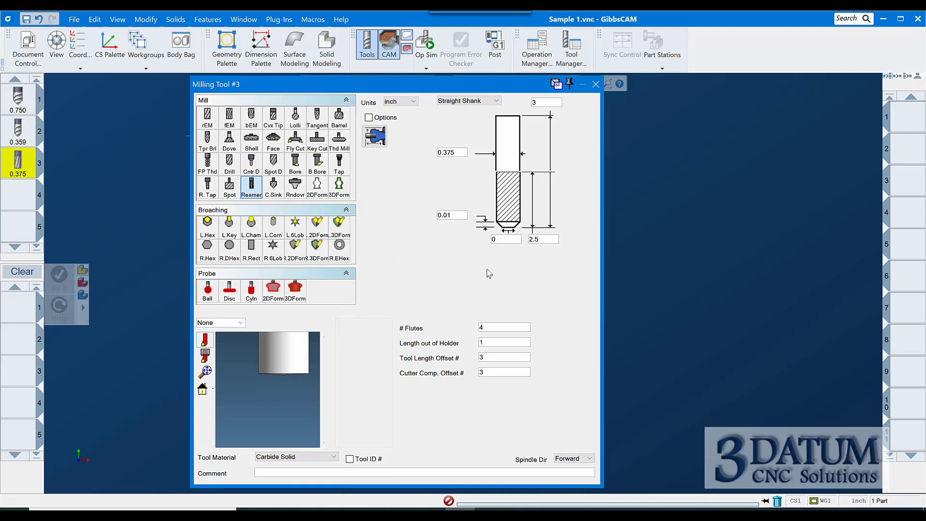
Enter .34 for the reamer's tip length and close the tool dialog
{"action": "double_click", "coordinate": [504, 239]}
{"action": "type", "text": ".34"}
{"action": "double_click", "coordinate": [503, 240]}
{"action": "left_click", "coordinate": [596, 85]}
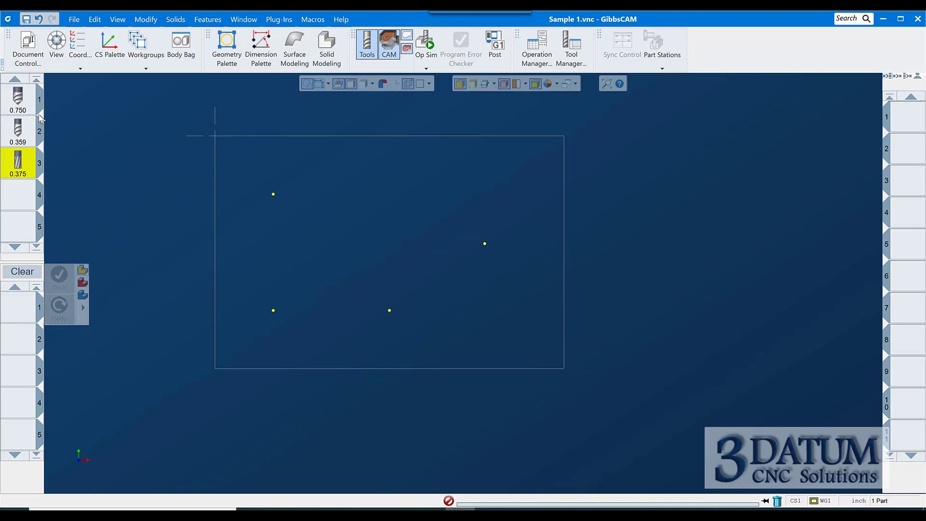
Create a Holes process using tool 1, the spot drill
{"action": "left_click", "coordinate": [18, 97]}
{"action": "left_click_drag", "start_coordinate": [18, 97], "coordinate": [18, 307]}
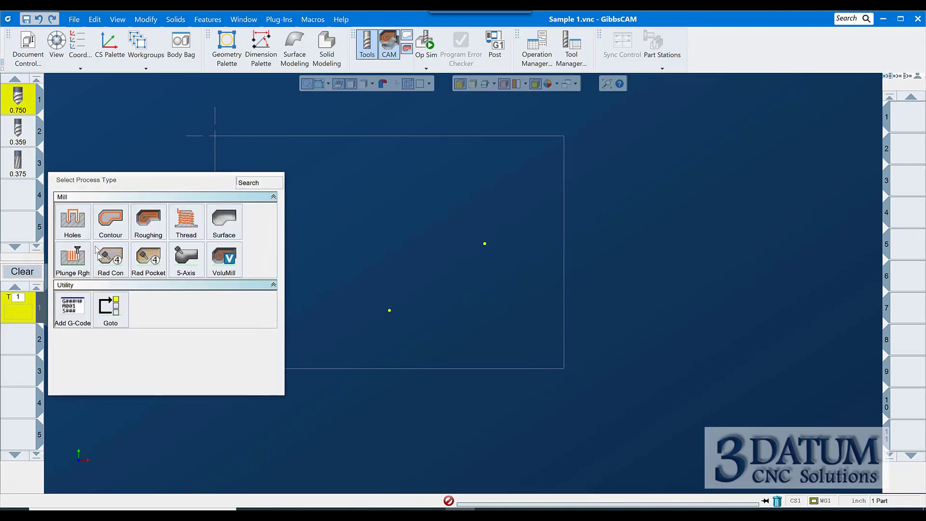
{"action": "left_click", "coordinate": [81, 230]}
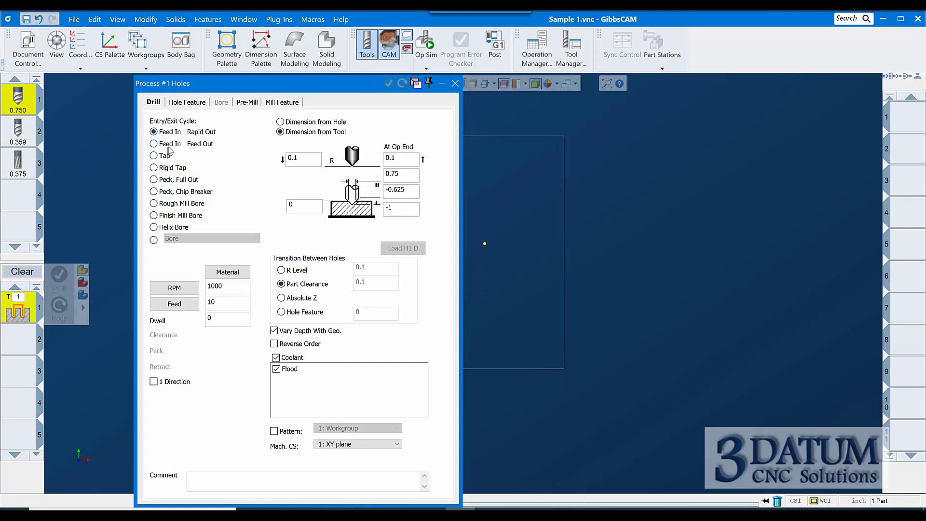
Examine the different entry/exit drilling cycles and the parameters each one offers
{"action": "left_click", "coordinate": [186, 144]}
{"action": "left_click", "coordinate": [153, 156]}
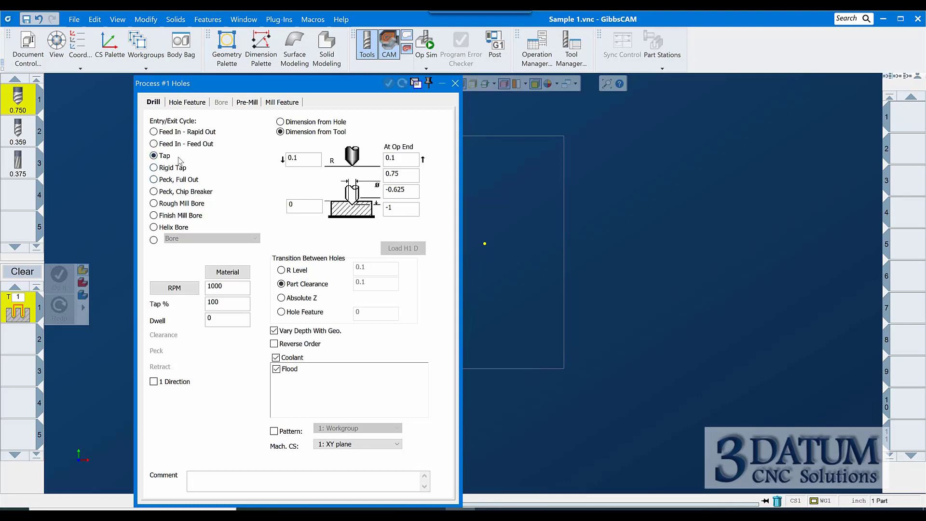
{"action": "left_click", "coordinate": [153, 167]}
{"action": "left_click", "coordinate": [178, 180]}
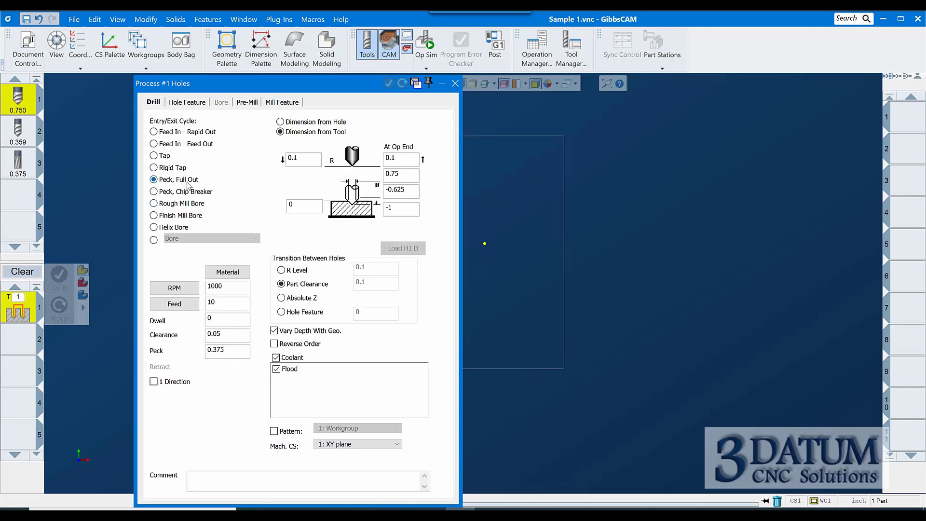
{"action": "left_click", "coordinate": [164, 191]}
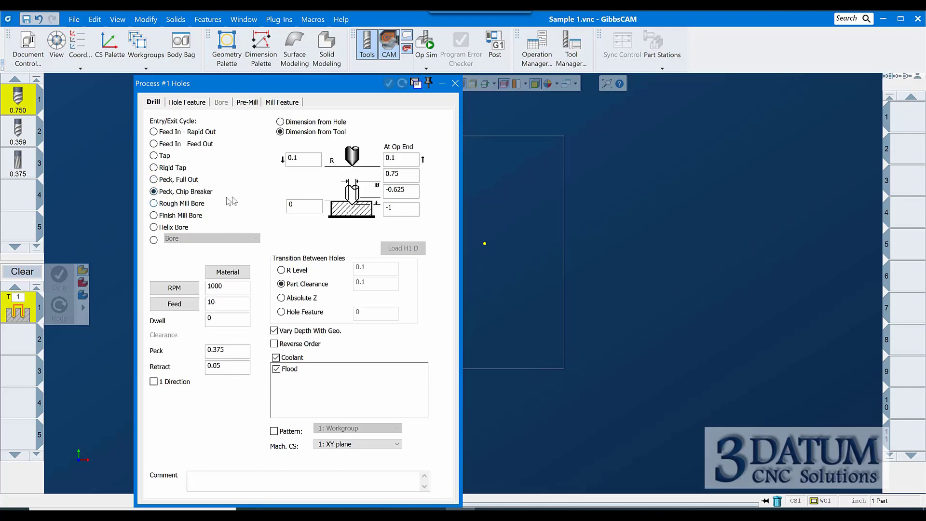
{"action": "left_click", "coordinate": [154, 204]}
{"action": "left_click", "coordinate": [154, 216]}
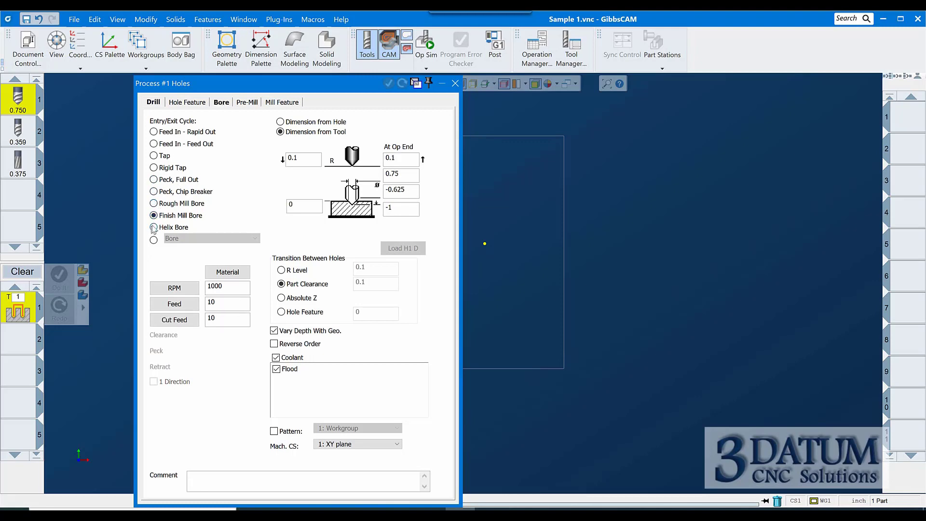
{"action": "left_click", "coordinate": [154, 227]}
{"action": "left_click", "coordinate": [159, 206]}
{"action": "left_click", "coordinate": [166, 216]}
{"action": "left_click", "coordinate": [154, 227]}
{"action": "left_click", "coordinate": [163, 180]}
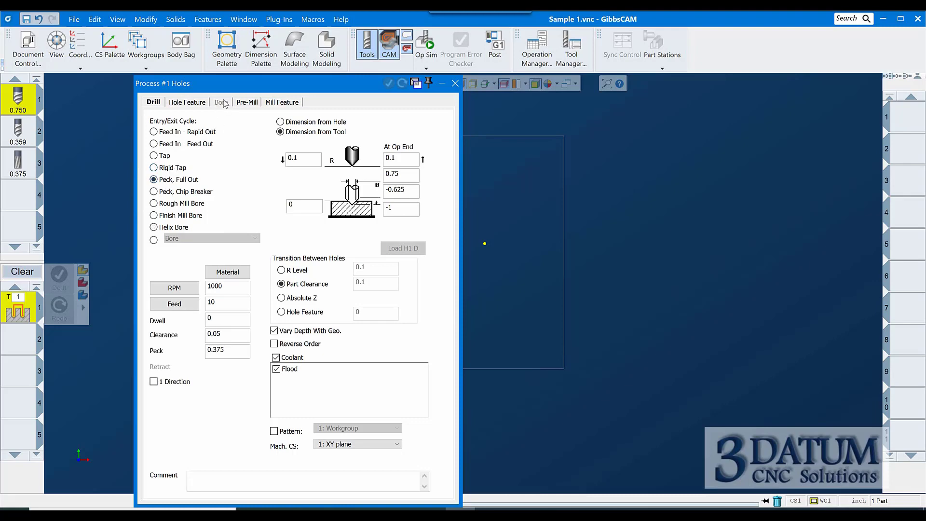
{"action": "left_click", "coordinate": [159, 204]}
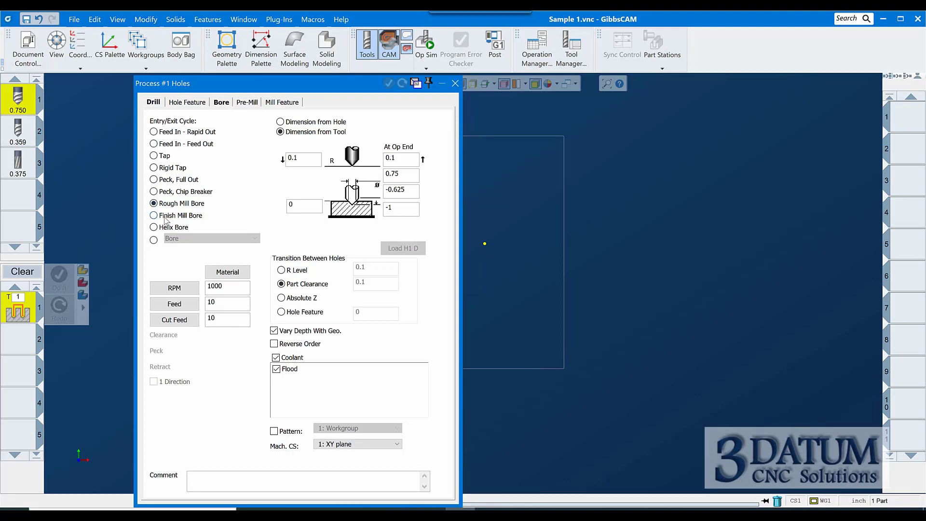
Examine the Bore tab and the bore cycle variants, returning to the Feed In - Rapid Out cycle
{"action": "left_click", "coordinate": [221, 103]}
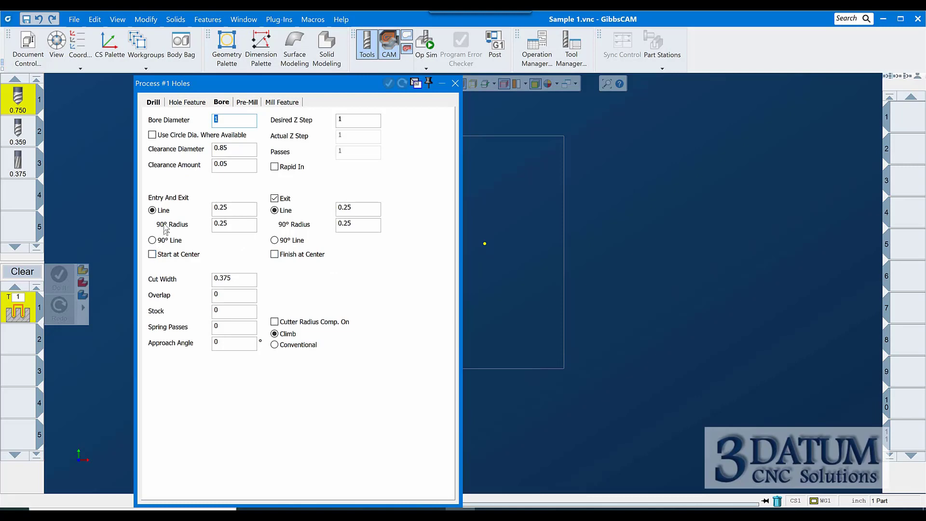
{"action": "left_click", "coordinate": [161, 135]}
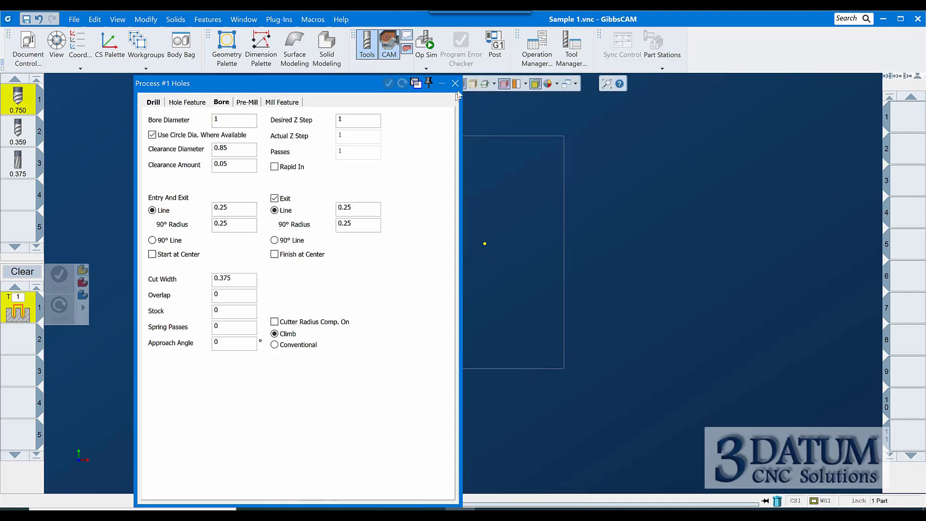
{"action": "left_click", "coordinate": [160, 106]}
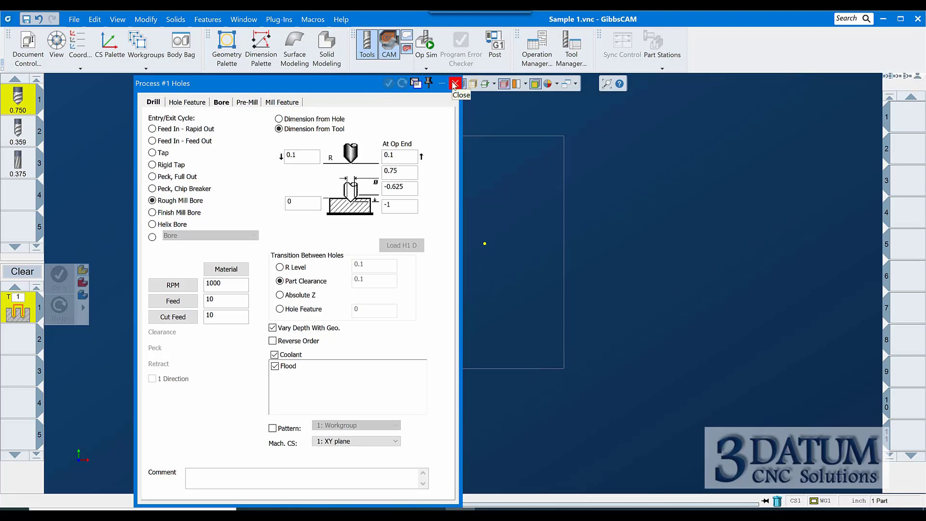
{"action": "left_click", "coordinate": [152, 236]}
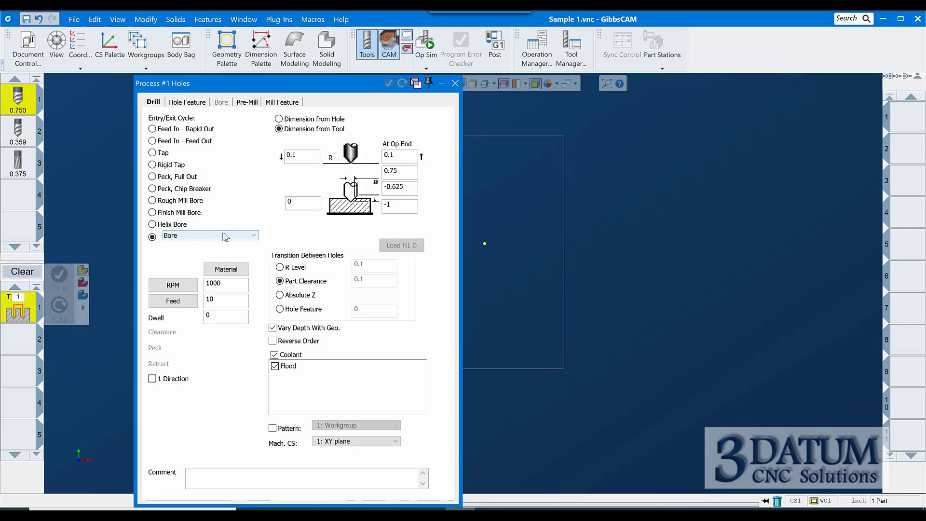
{"action": "left_click", "coordinate": [252, 235]}
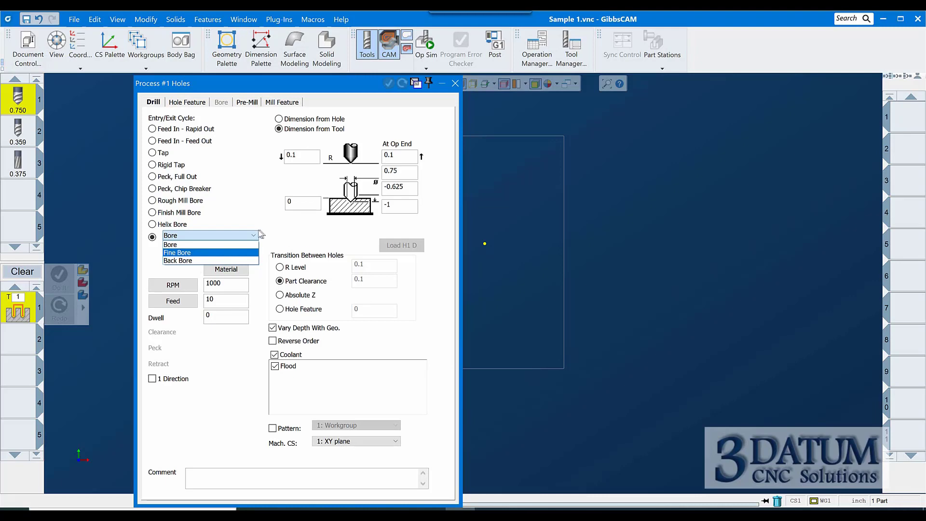
{"action": "left_click", "coordinate": [239, 216]}
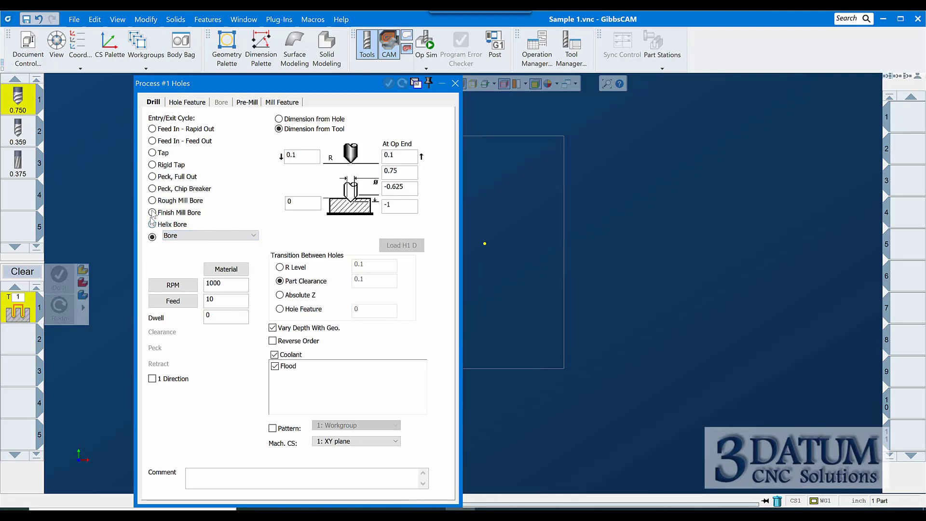
{"action": "left_click", "coordinate": [156, 130]}
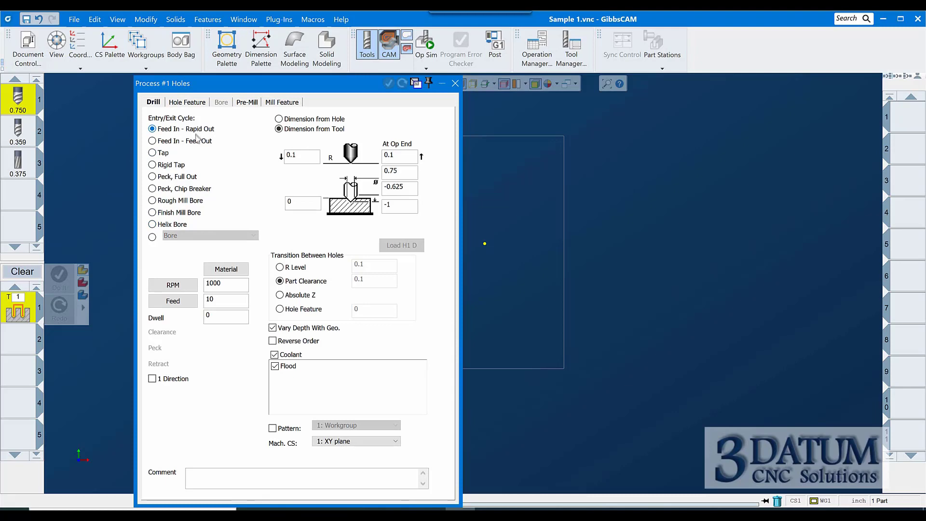
Set the spot drill operation's spindle speed to 2500 RPM and its feed to 30
{"action": "left_click", "coordinate": [169, 285]}
{"action": "left_click", "coordinate": [172, 300]}
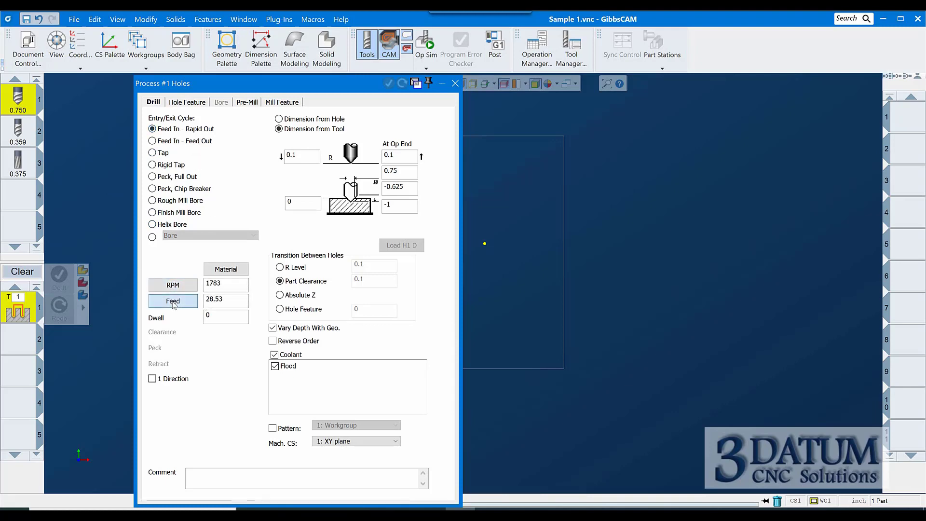
{"action": "double_click", "coordinate": [234, 282]}
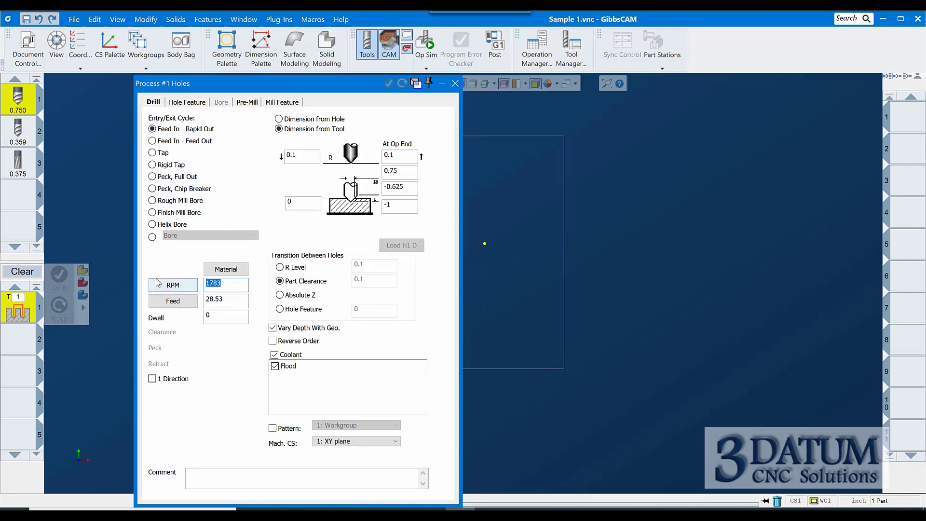
{"action": "type", "text": "2500"}
{"action": "key", "text": "Tab"}
{"action": "type", "text": "30"}
Try setting a dwell of .2 for the operation
{"action": "double_click", "coordinate": [219, 315]}
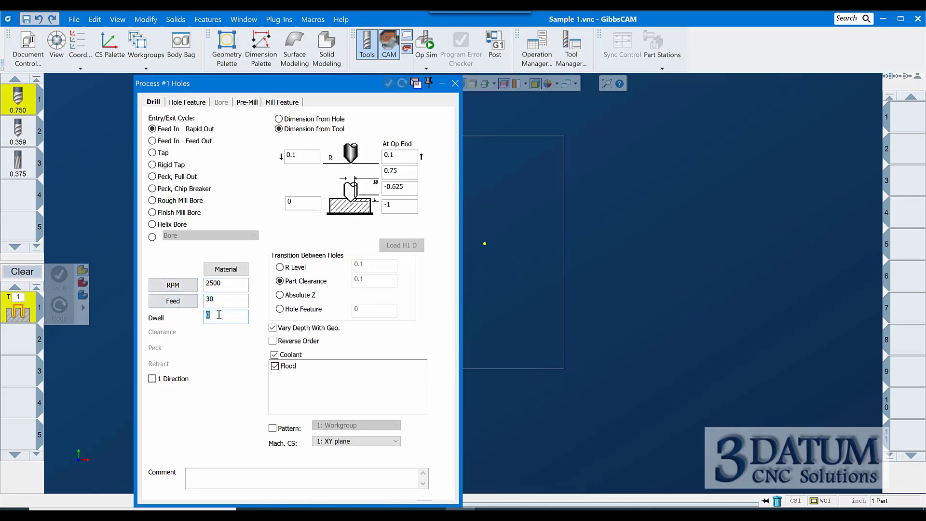
{"action": "type", "text": ".2"}
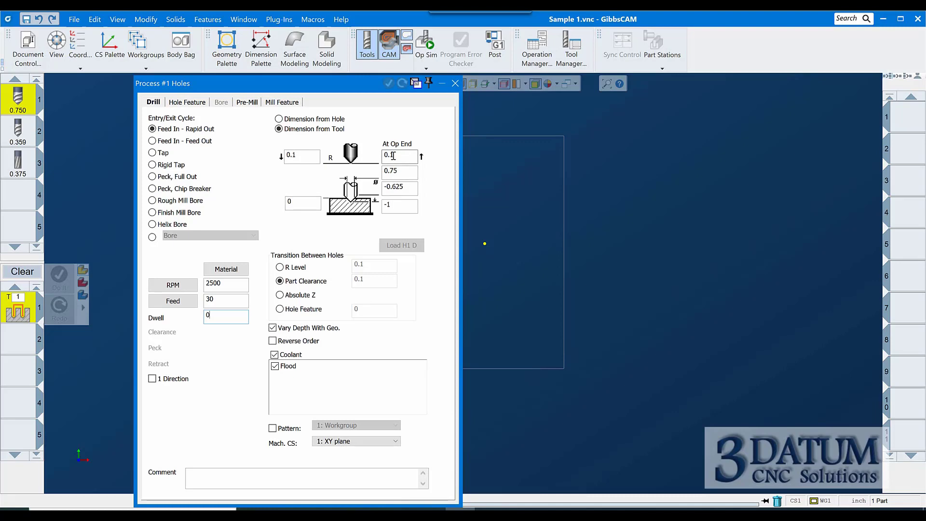
Set the document's clearance to 2 in the document settings
{"action": "double_click", "coordinate": [308, 153]}
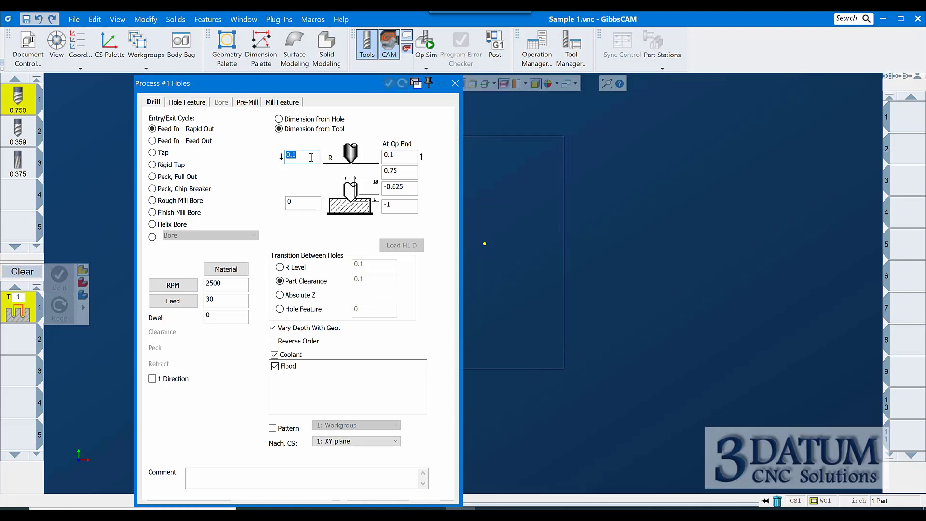
{"action": "left_click", "coordinate": [28, 46]}
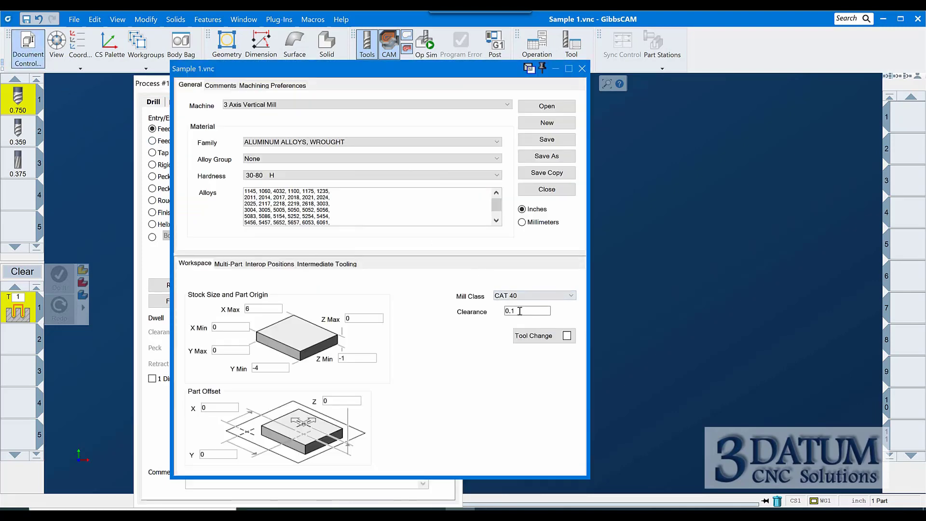
{"action": "double_click", "coordinate": [520, 311]}
{"action": "type", "text": "2"}
{"action": "left_click", "coordinate": [582, 69]}
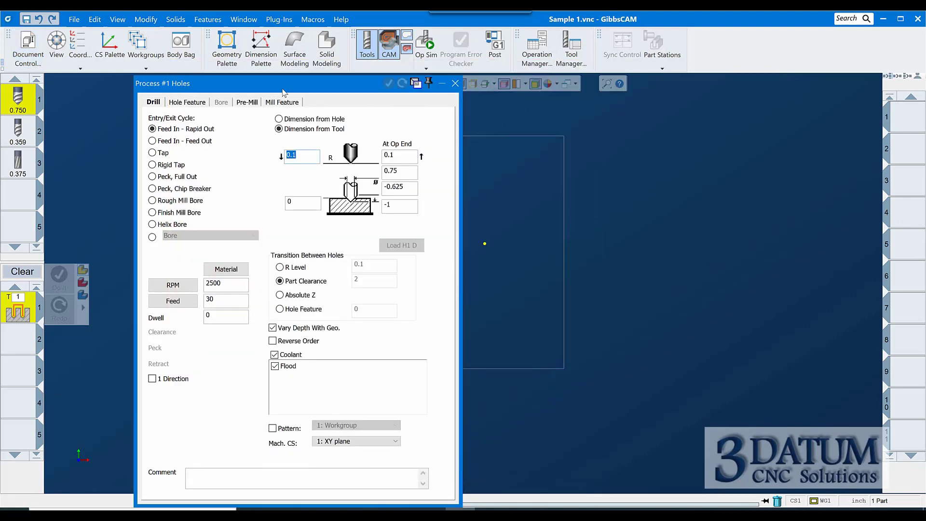
Review the process's clearance and depth fields and the document clearance setting
{"action": "left_click", "coordinate": [303, 154]}
{"action": "double_click", "coordinate": [303, 154]}
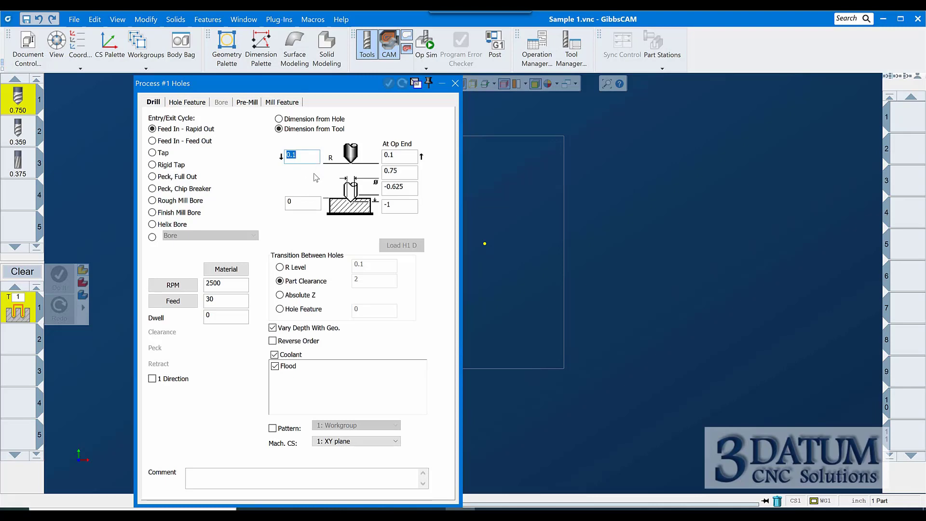
{"action": "left_click", "coordinate": [303, 204]}
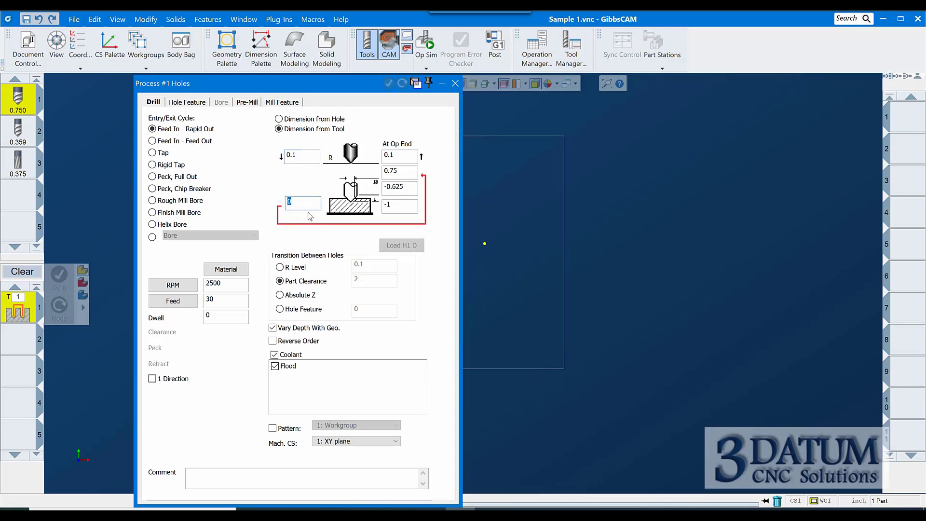
{"action": "left_click", "coordinate": [400, 209]}
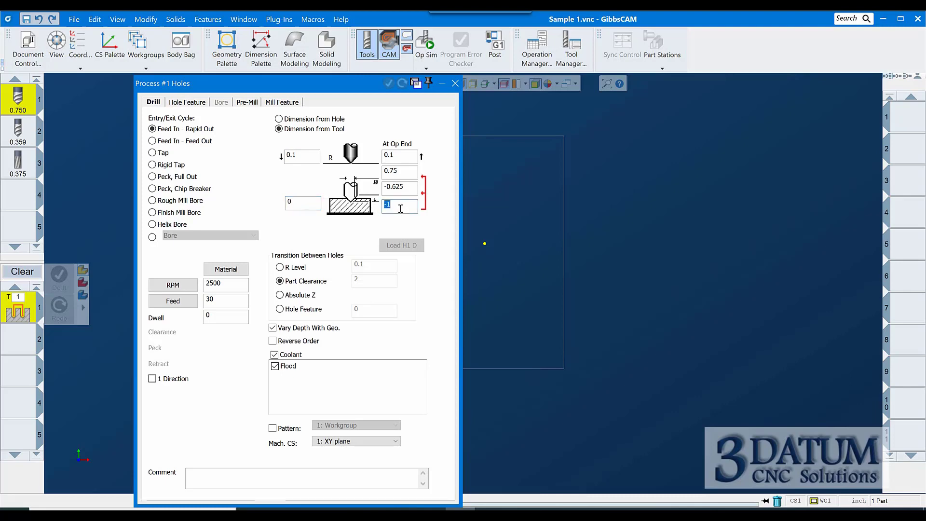
{"action": "left_click", "coordinate": [403, 156]}
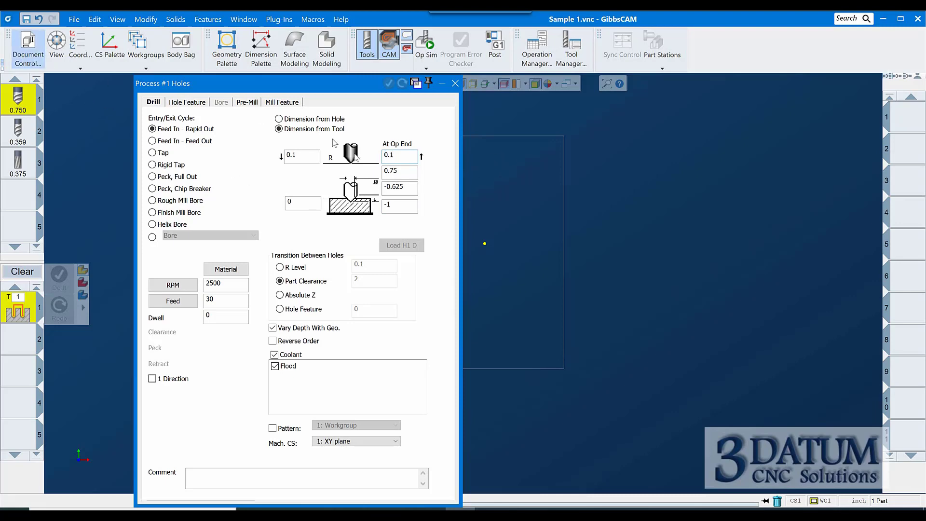
{"action": "left_click", "coordinate": [24, 58]}
{"action": "double_click", "coordinate": [531, 314]}
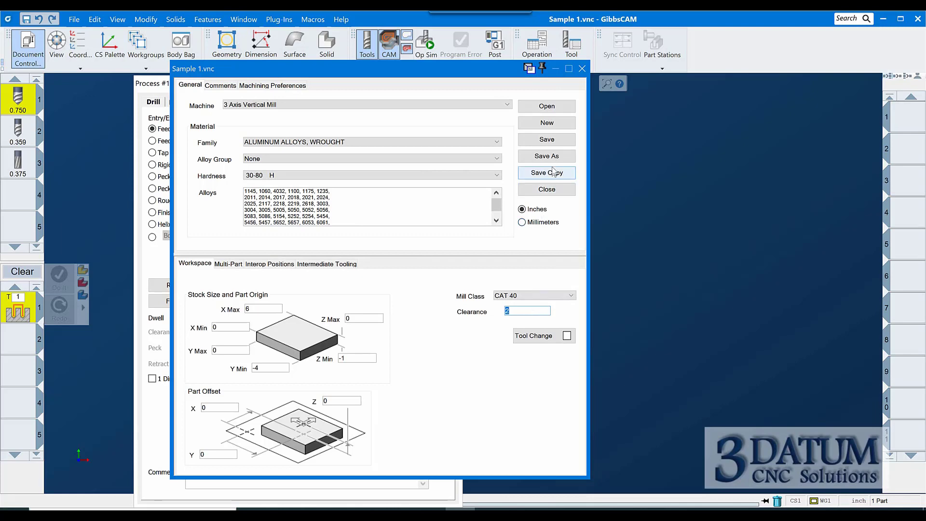
{"action": "left_click", "coordinate": [581, 69]}
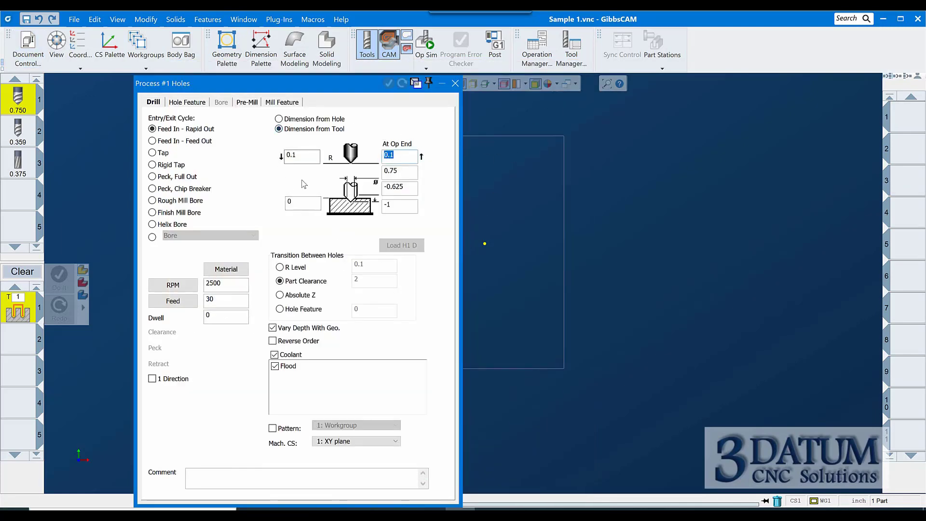
Review the spot drill process's depth and clearance fields and the spot drill tool's definition
{"action": "double_click", "coordinate": [303, 156]}
{"action": "double_click", "coordinate": [405, 156]}
{"action": "left_click", "coordinate": [295, 203]}
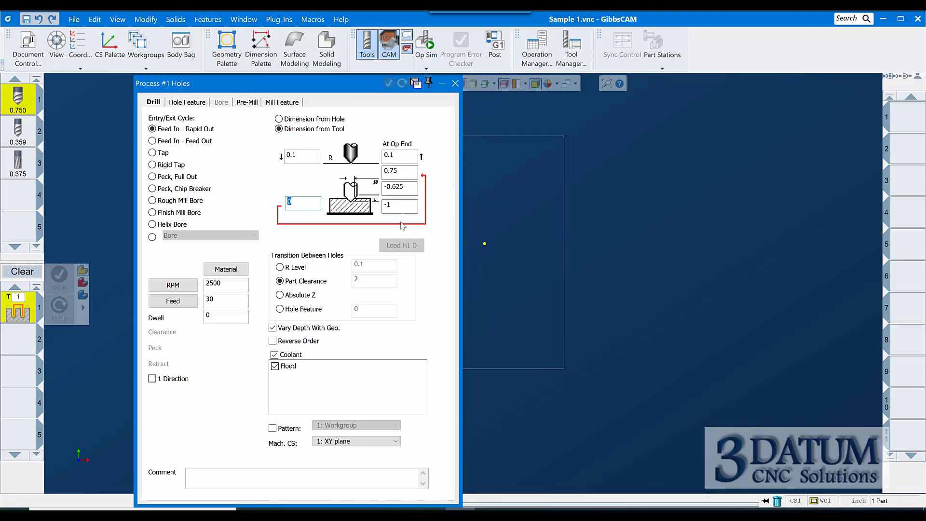
{"action": "left_click", "coordinate": [390, 204]}
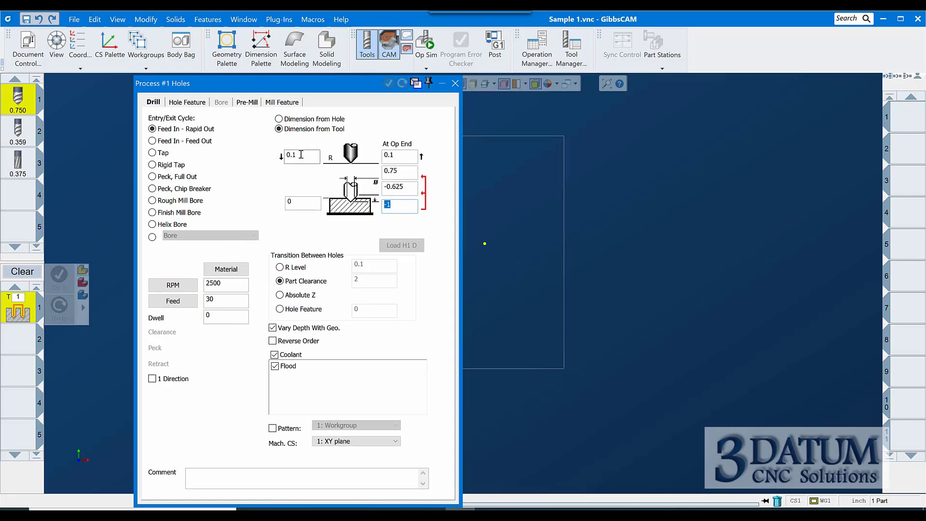
{"action": "left_click", "coordinate": [412, 156]}
{"action": "key", "text": "Tab"}
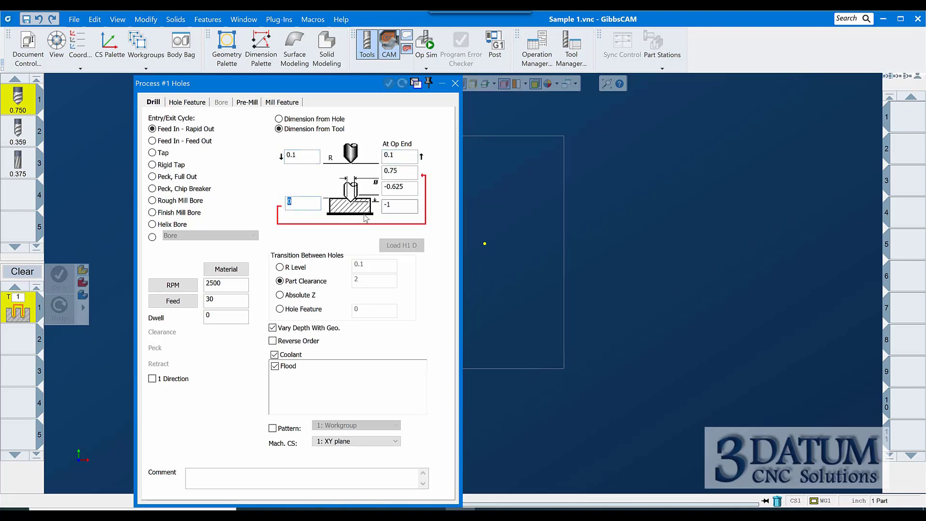
{"action": "left_click", "coordinate": [405, 208]}
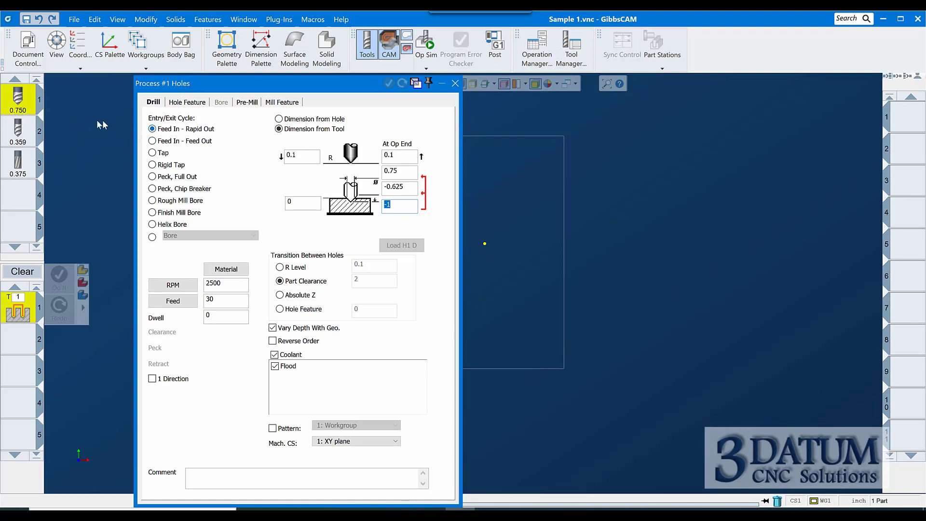
{"action": "double_click", "coordinate": [8, 107]}
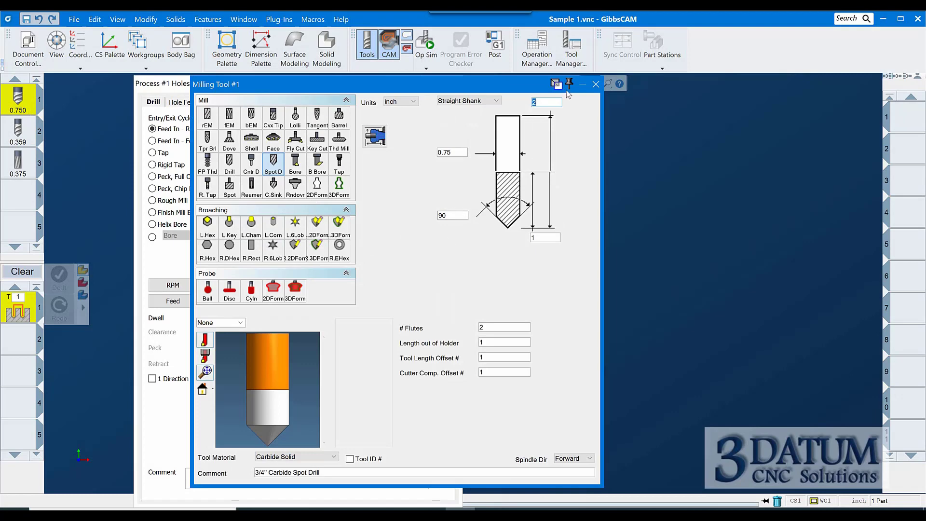
{"action": "left_click", "coordinate": [596, 84]}
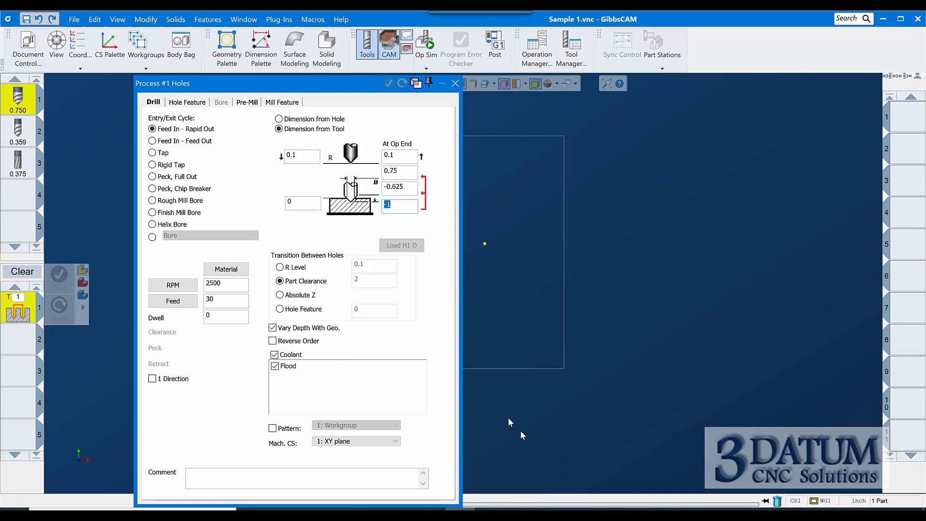
Try setting the spot drill's depth to -1
{"action": "mouse_move", "coordinate": [460, 514]}
{"action": "double_click", "coordinate": [406, 189]}
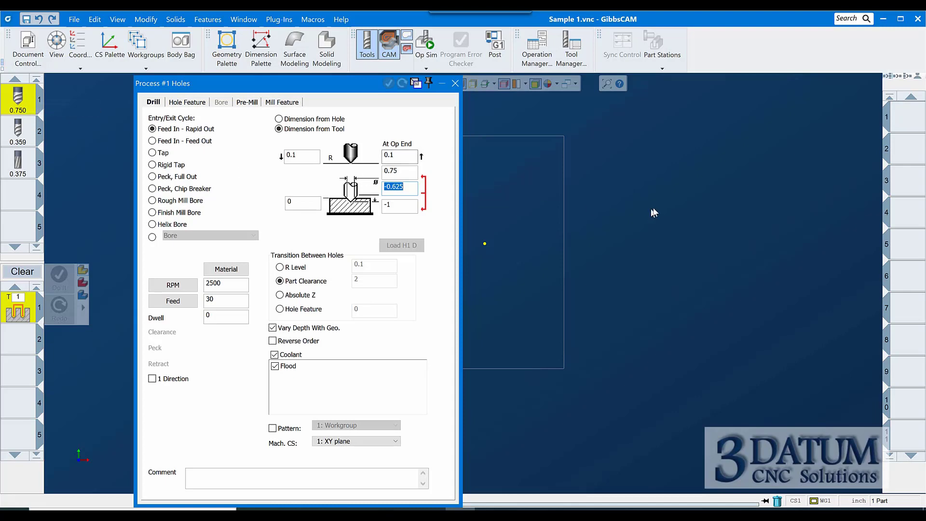
{"action": "type", "text": "-1."}
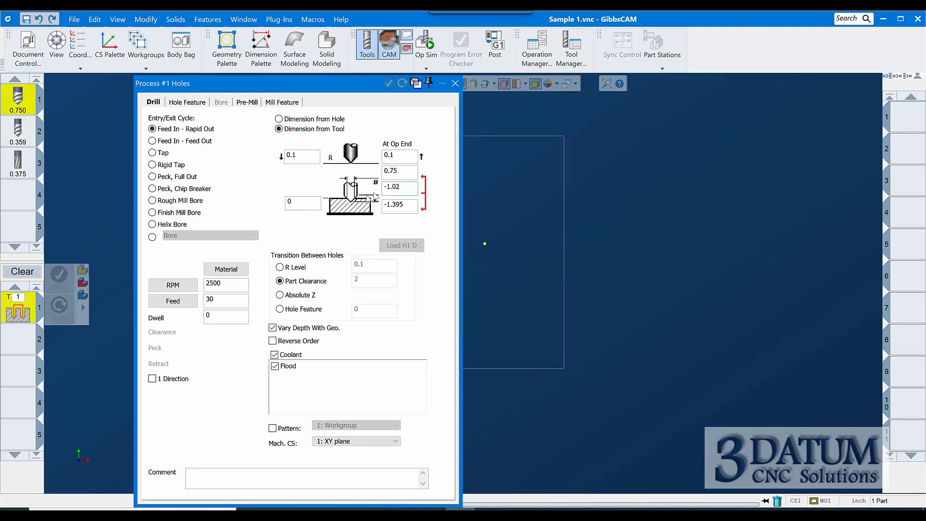
{"action": "double_click", "coordinate": [409, 201]}
{"action": "double_click", "coordinate": [400, 187]}
Set the spot drill's diameter at depth to 0.4
{"action": "left_click", "coordinate": [412, 171]}
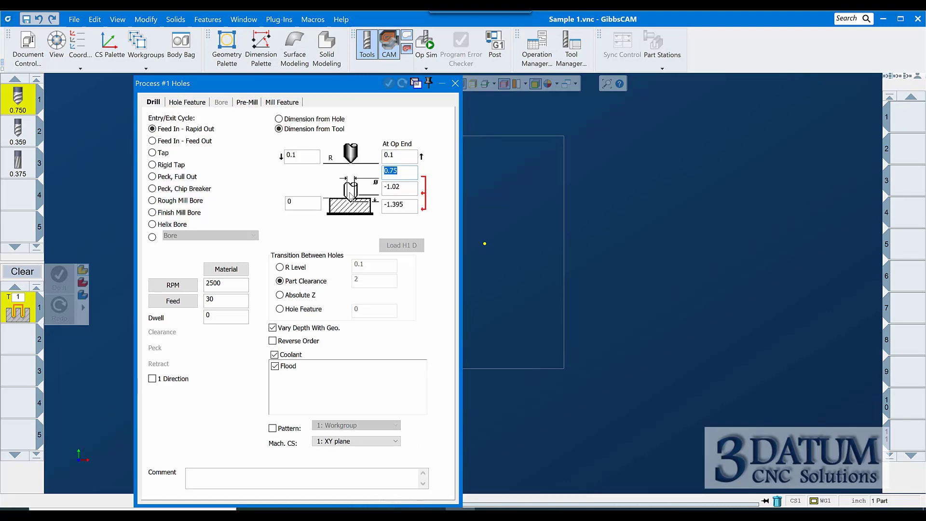
{"action": "left_click", "coordinate": [290, 203]}
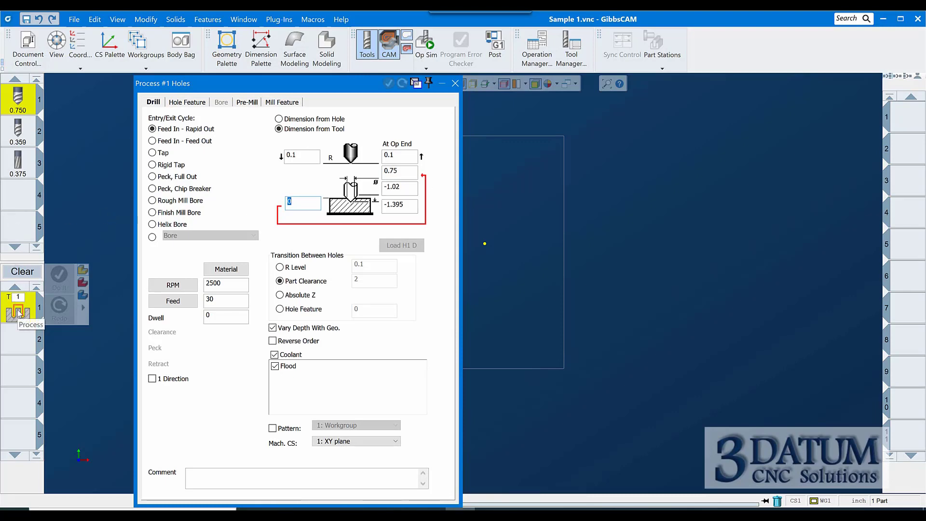
{"action": "double_click", "coordinate": [400, 170]}
{"action": "key", "text": "BackSpace"}
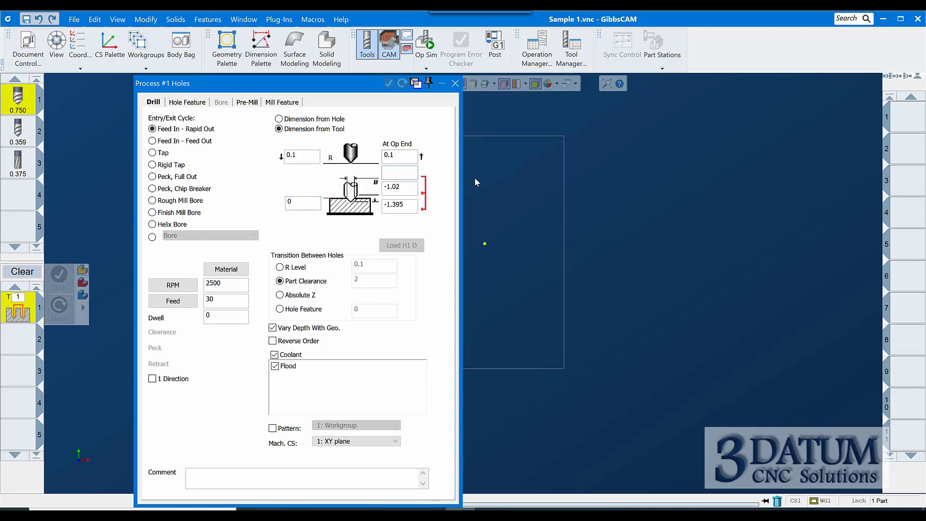
{"action": "type", "text": ".4"}
{"action": "left_click", "coordinate": [407, 206]}
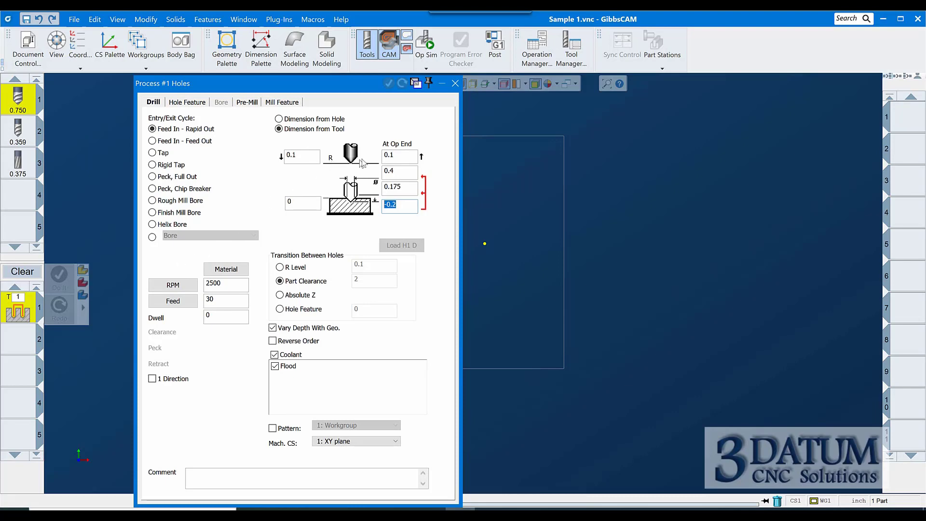
{"action": "left_click", "coordinate": [405, 171]}
{"action": "left_click", "coordinate": [300, 203]}
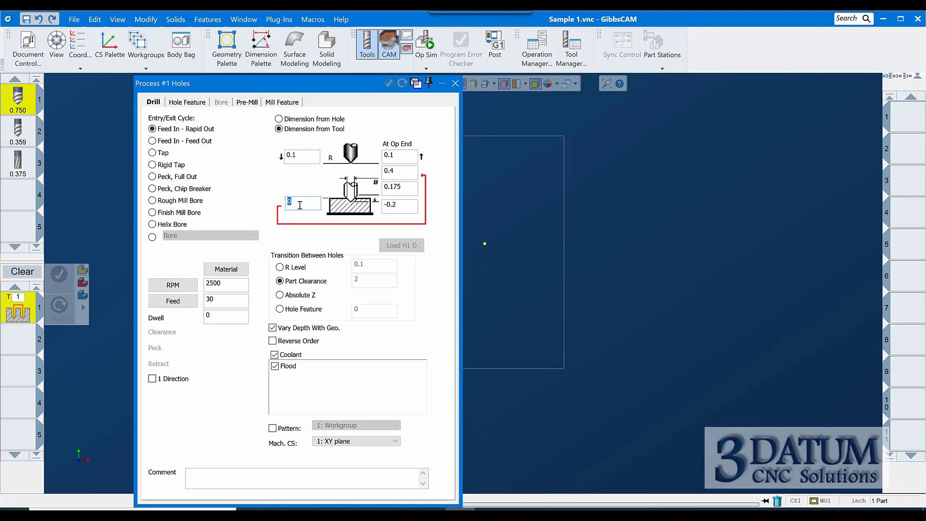
{"action": "left_click", "coordinate": [405, 171]}
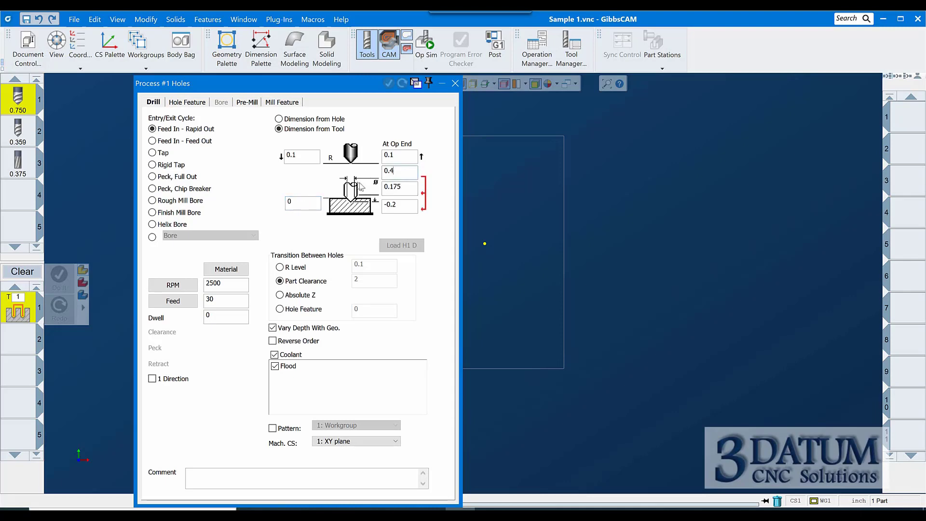
{"action": "type", "text": "06"}
{"action": "key", "text": "BackSpace"}
{"action": "key", "text": "BackSpace"}
Set the transition between holes to R Level after trying the other transition options
{"action": "double_click", "coordinate": [404, 155]}
{"action": "left_click", "coordinate": [280, 267]}
{"action": "left_click", "coordinate": [299, 157]}
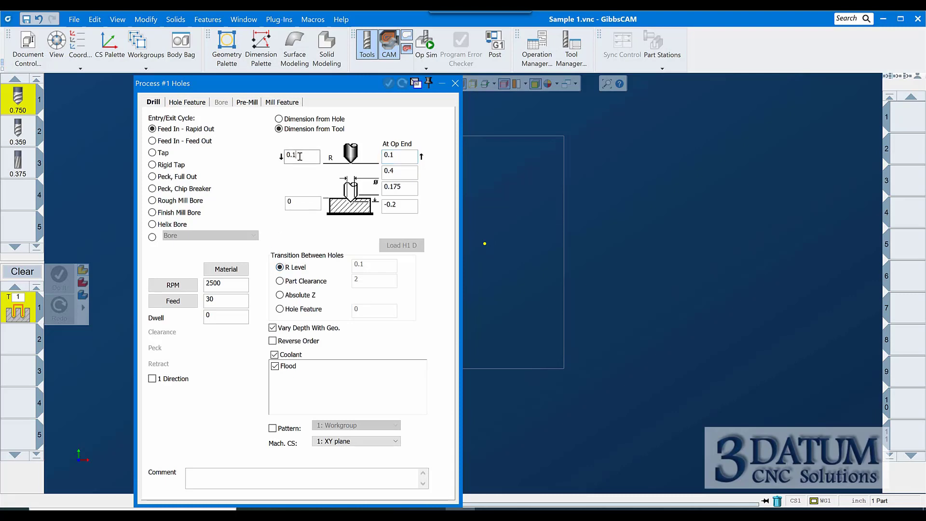
{"action": "double_click", "coordinate": [299, 156]}
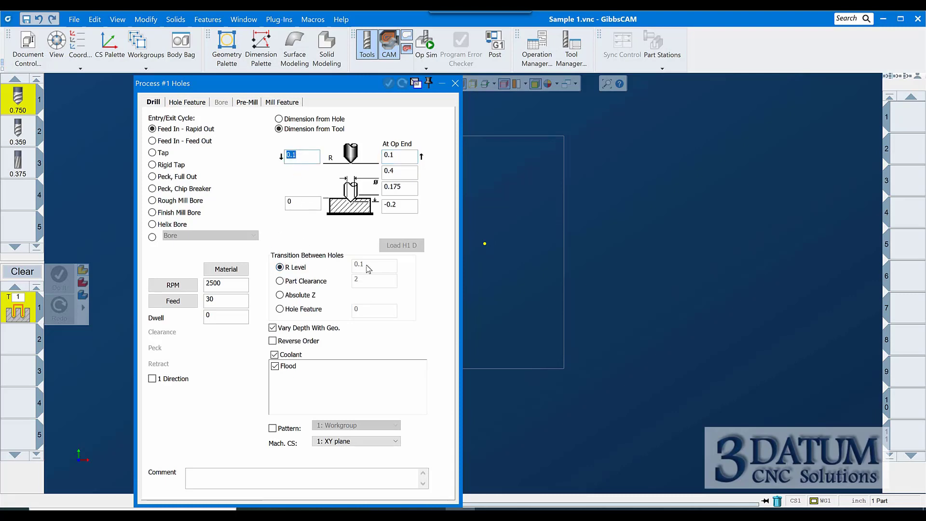
{"action": "left_click", "coordinate": [284, 282]}
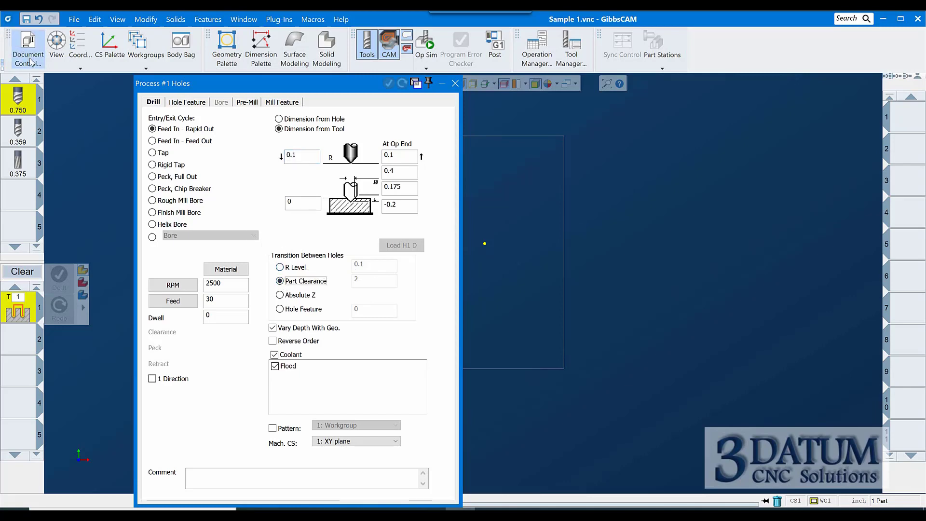
{"action": "left_click", "coordinate": [279, 295]}
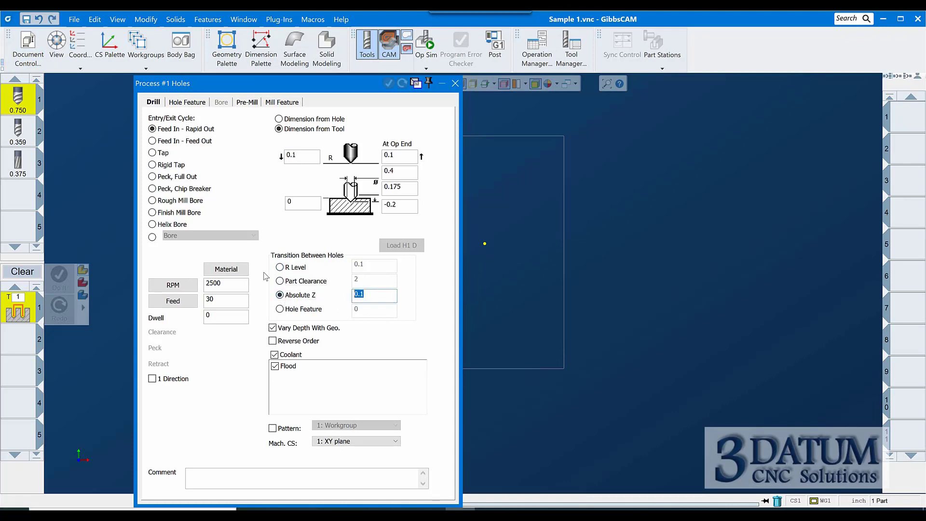
{"action": "type", "text": "."}
{"action": "left_click", "coordinate": [280, 309]}
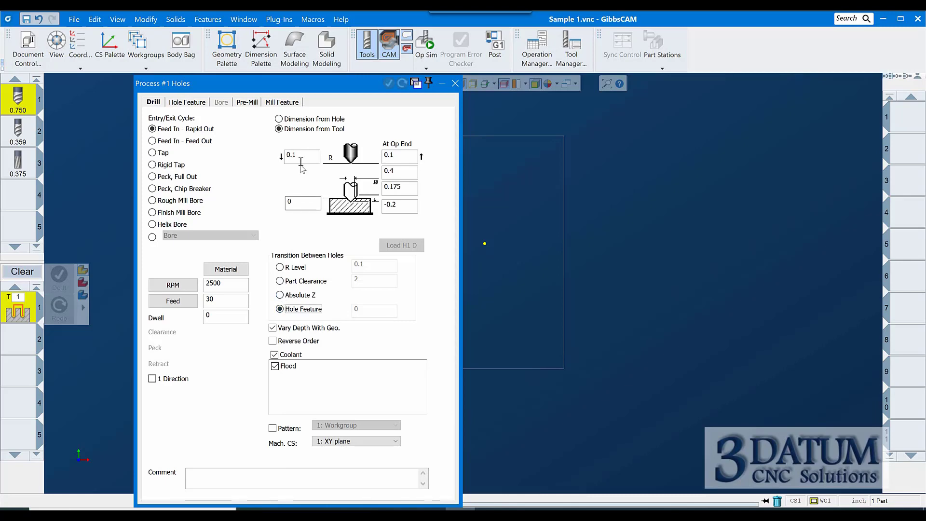
{"action": "left_click", "coordinate": [281, 295]}
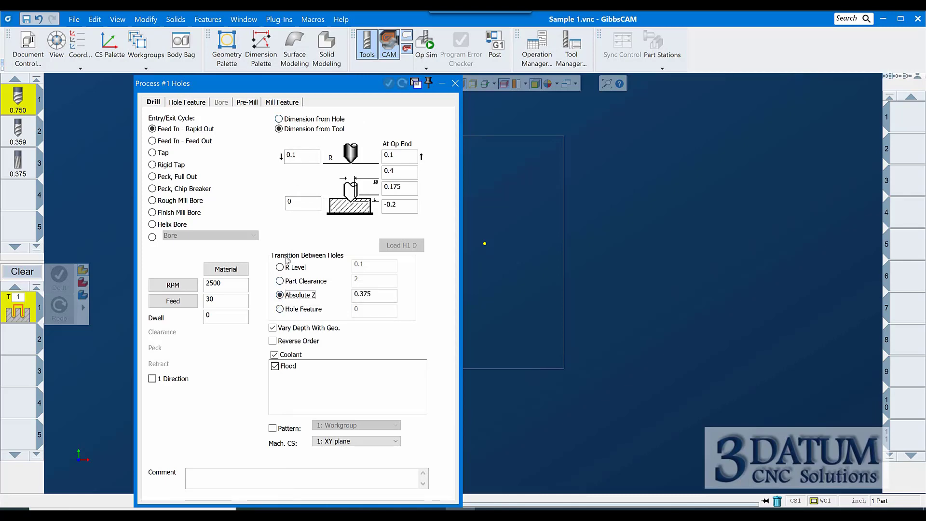
{"action": "left_click", "coordinate": [279, 267]}
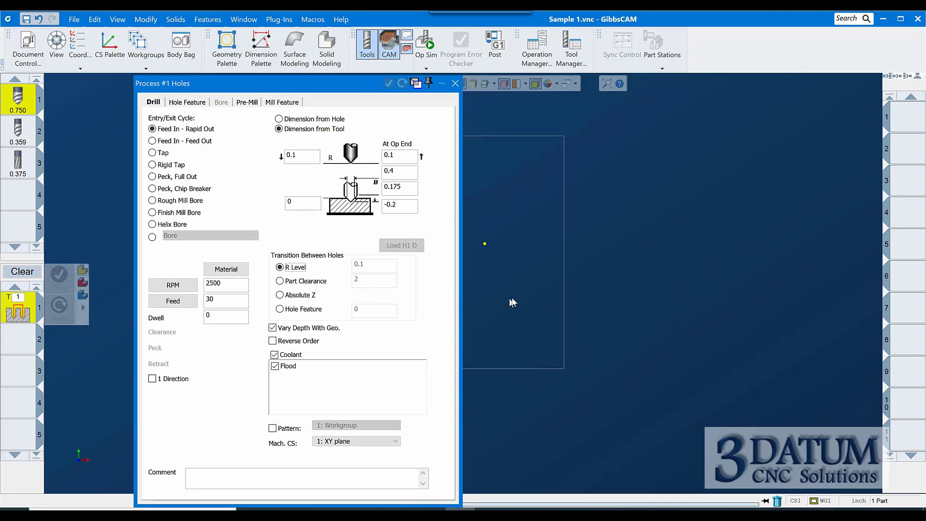
Turn off Vary Depth With Geo. and generate the Holes operation on the four hole points
{"action": "middle_click_drag", "start_coordinate": [545, 272], "coordinate": [814, 288]}
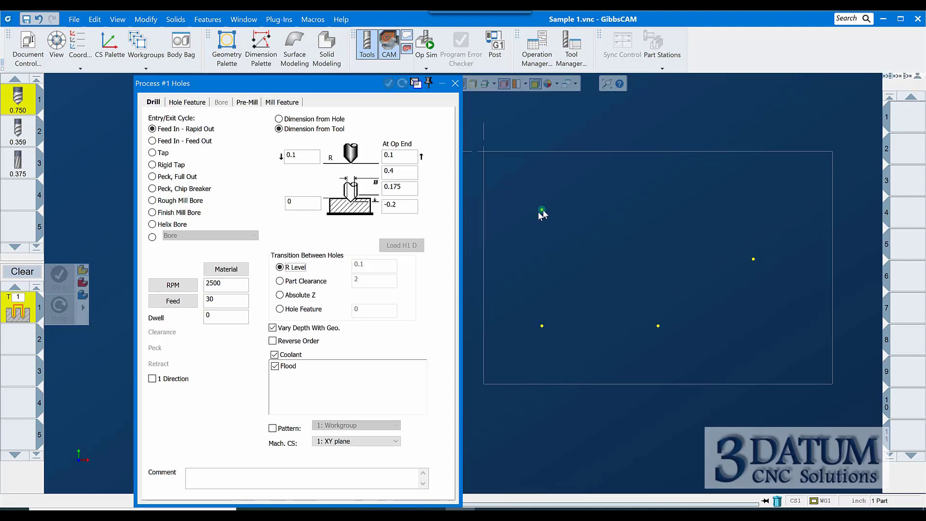
{"action": "left_click", "coordinate": [284, 328]}
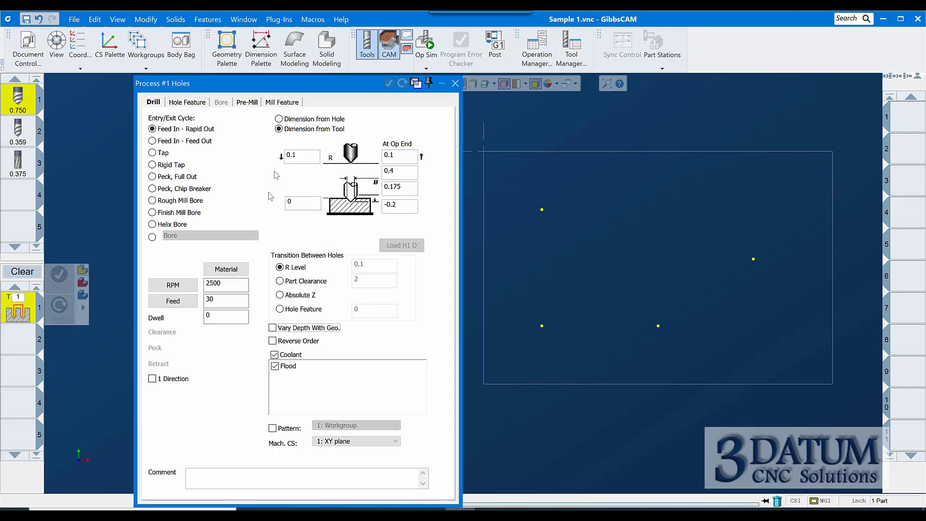
{"action": "left_click", "coordinate": [455, 83]}
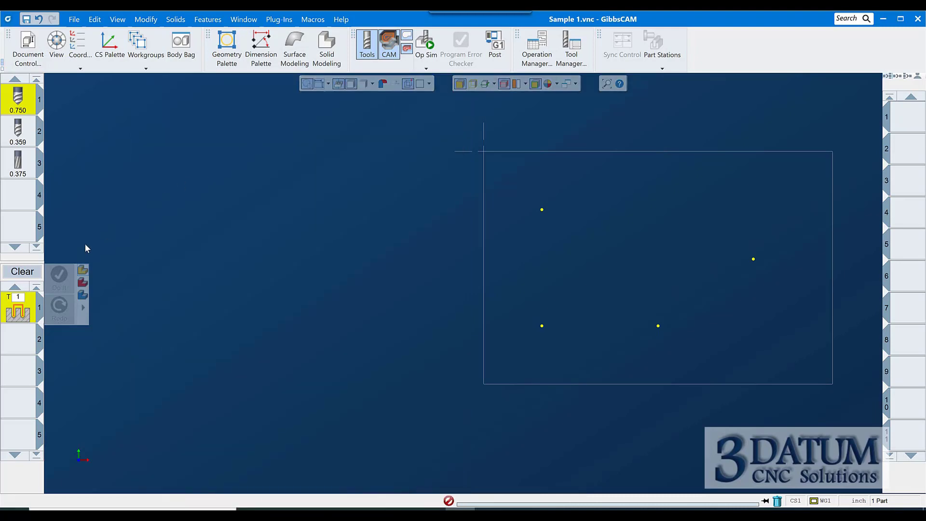
{"action": "left_click_drag", "start_coordinate": [512, 193], "coordinate": [766, 382]}
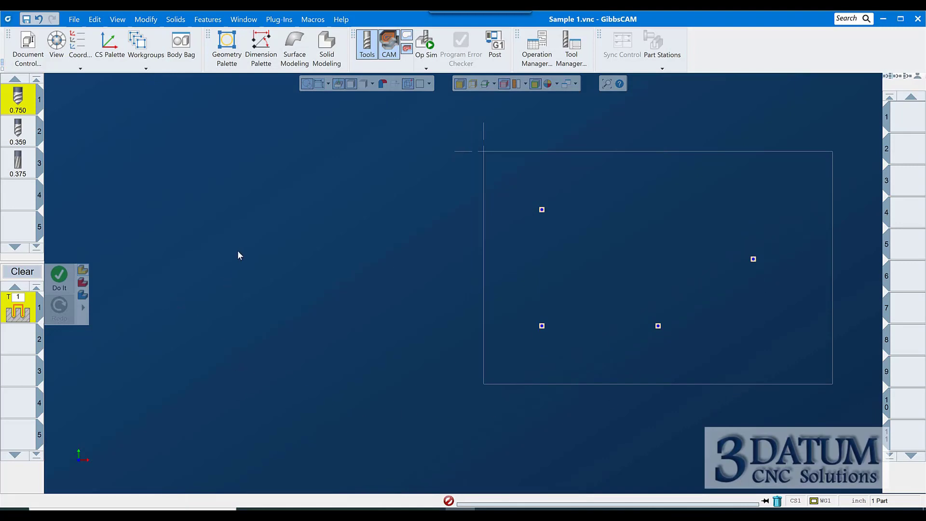
{"action": "left_click", "coordinate": [58, 280]}
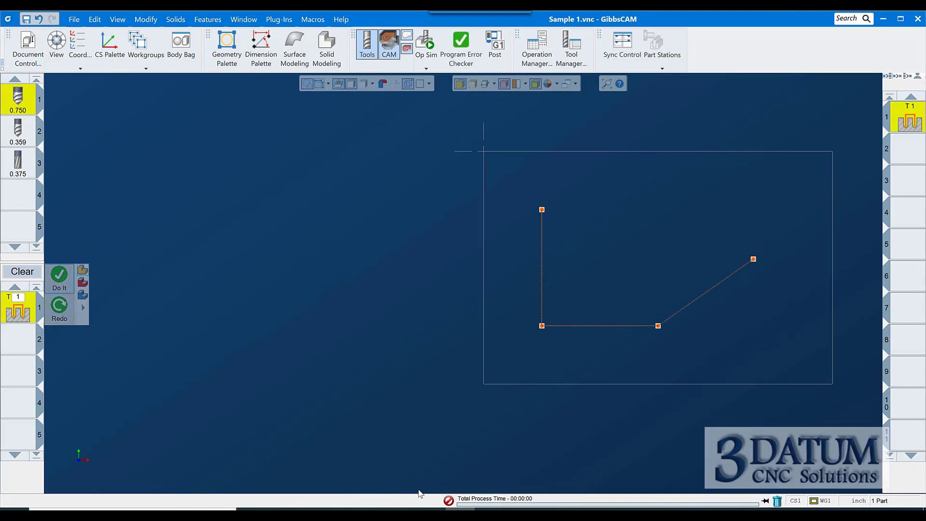
Simulate the spot drill operation in an isometric Op Sim rendering
{"action": "key", "text": "ctrl+i"}
{"action": "key", "text": "ctrl+u"}
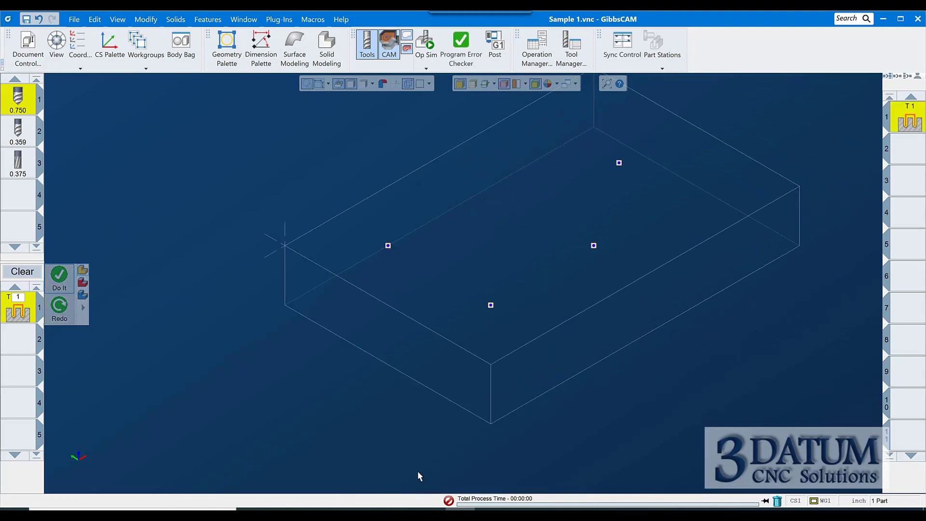
{"action": "left_click", "coordinate": [430, 47]}
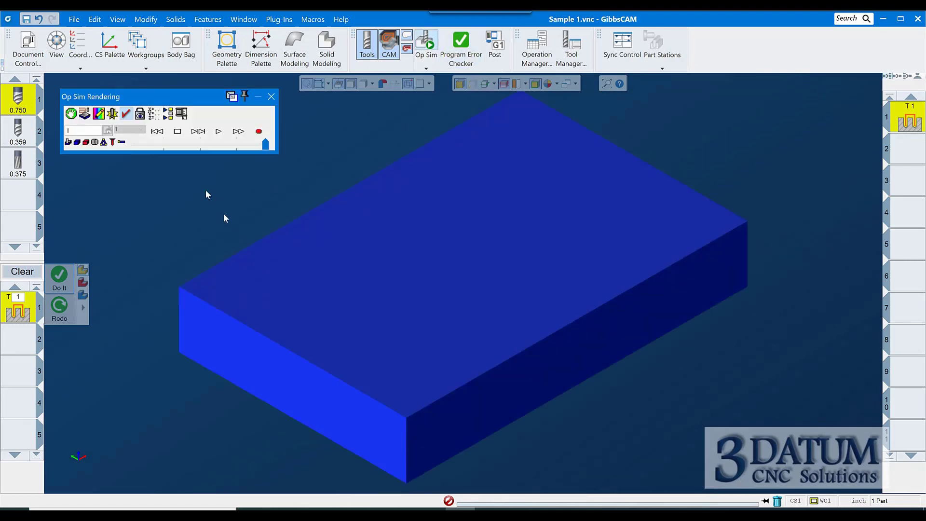
{"action": "left_click", "coordinate": [218, 132]}
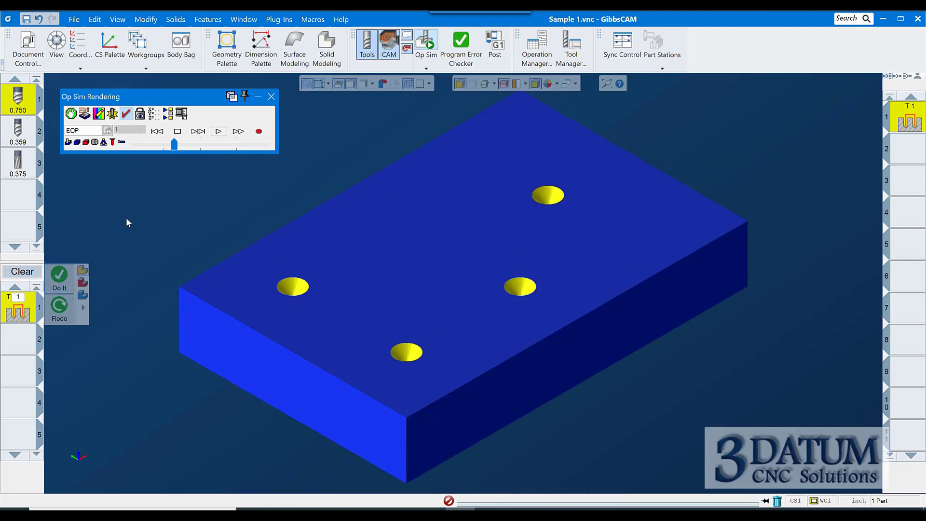
{"action": "left_click", "coordinate": [272, 97]}
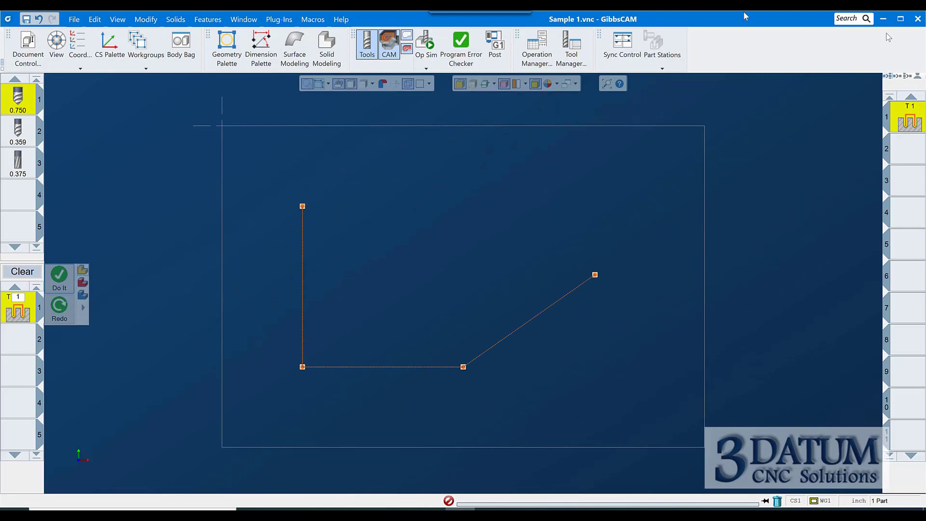
Start a Holes process for the 0.359 drill in the second operation slot using the Peck, Chip Breaker cycle
{"action": "left_click", "coordinate": [904, 149]}
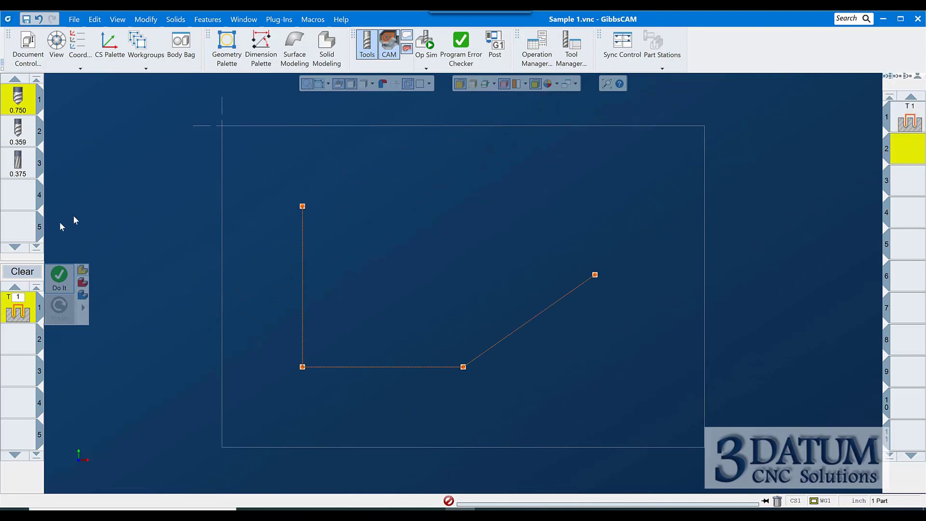
{"action": "left_click", "coordinate": [22, 271]}
{"action": "left_click", "coordinate": [18, 137]}
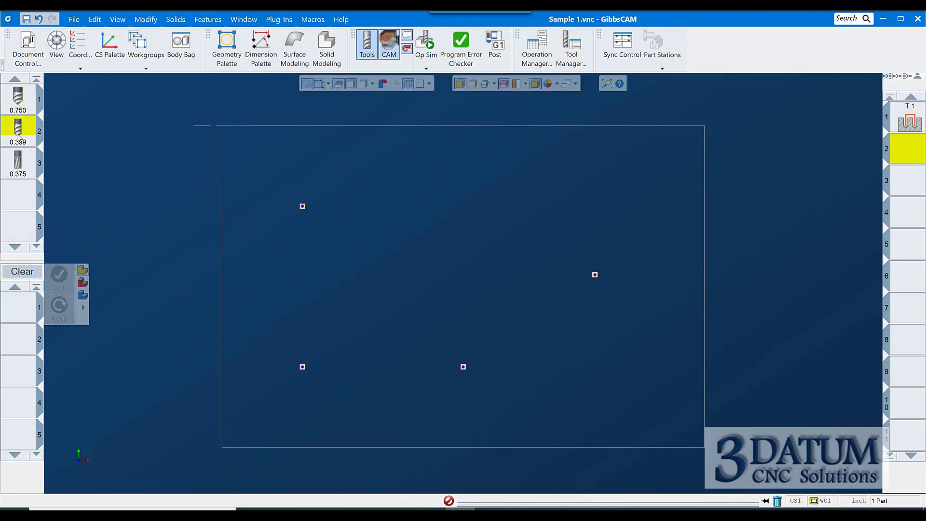
{"action": "left_click_drag", "start_coordinate": [18, 136], "coordinate": [18, 304]}
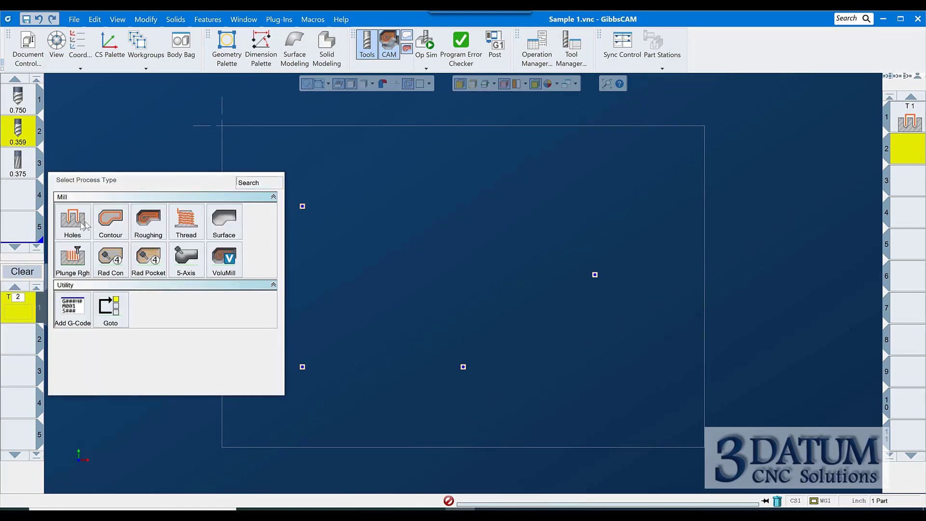
{"action": "left_click", "coordinate": [76, 227]}
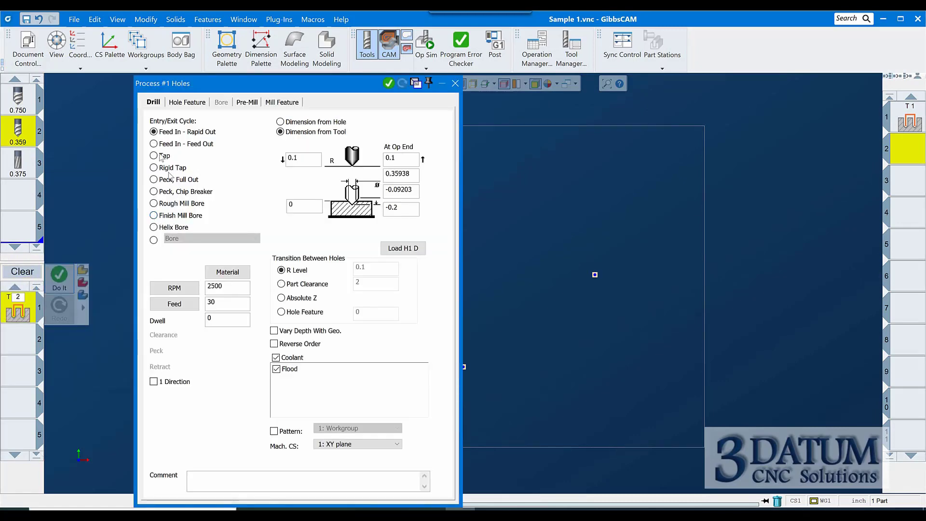
{"action": "left_click", "coordinate": [209, 193]}
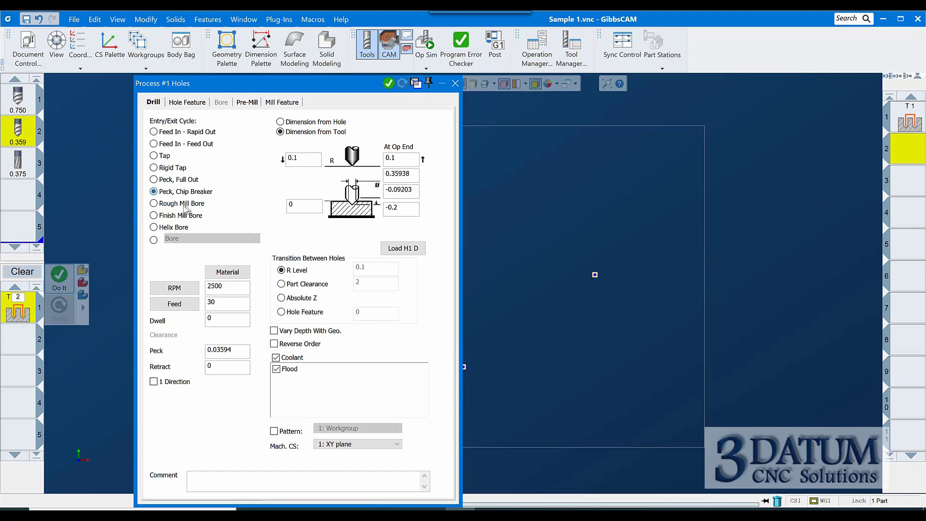
Set the drill's speed to 6500 RPM, feed to 50 and peck to 0.125
{"action": "double_click", "coordinate": [235, 288]}
{"action": "type", "text": "6"}
{"action": "key", "text": "Tab"}
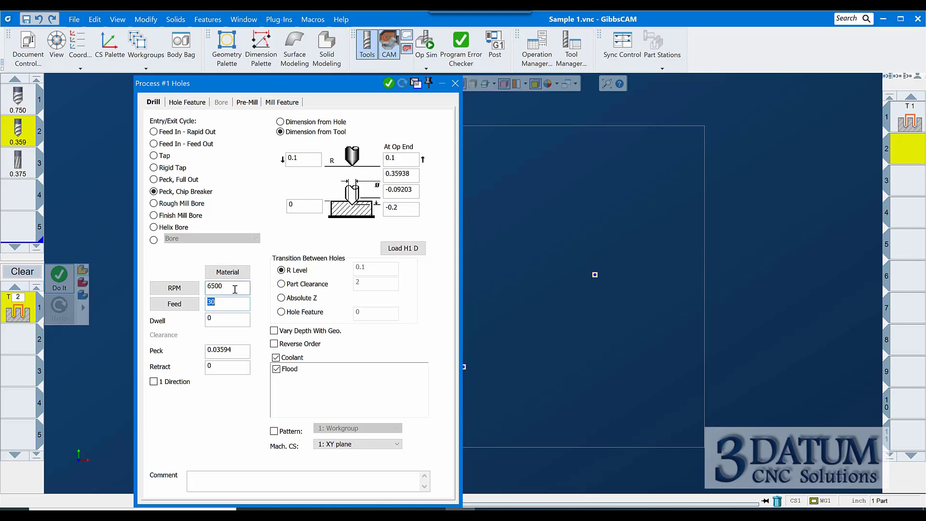
{"action": "type", "text": "50"}
{"action": "key", "text": "Tab"}
{"action": "key", "text": "Tab"}
{"action": "type", "text": ".1"}
Set the drill's depths to -1.02 and -1.13 and generate the drilling operation on the hole points
{"action": "left_click", "coordinate": [413, 192]}
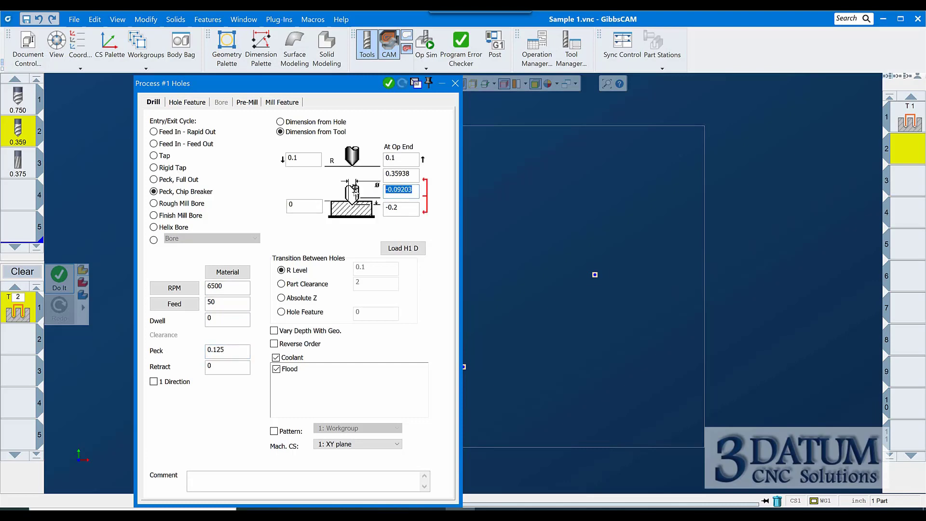
{"action": "type", "text": "-1."}
{"action": "left_click_drag", "start_coordinate": [413, 208], "coordinate": [398, 213]}
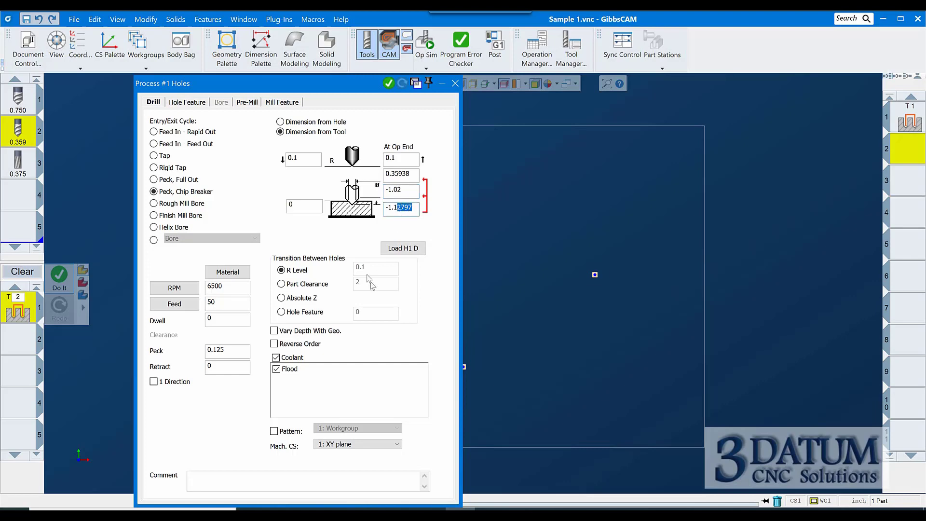
{"action": "type", "text": "3"}
{"action": "left_click", "coordinate": [455, 83]}
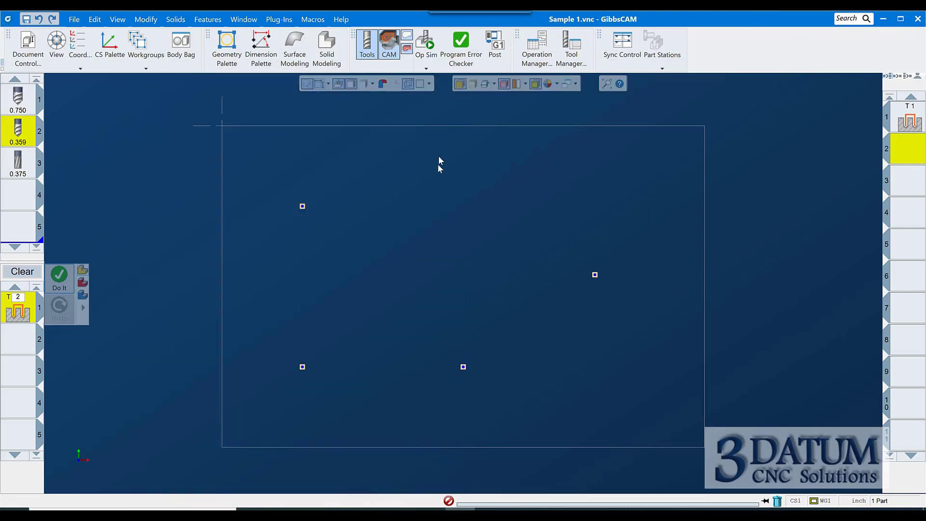
{"action": "left_click", "coordinate": [452, 144]}
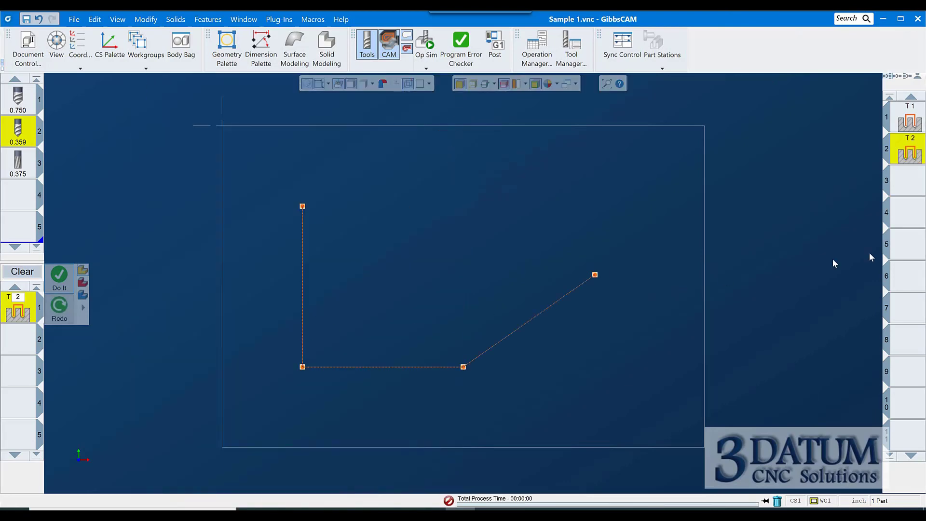
Start a Holes process for the 0.375 reamer in the third operation slot
{"action": "left_click", "coordinate": [900, 187]}
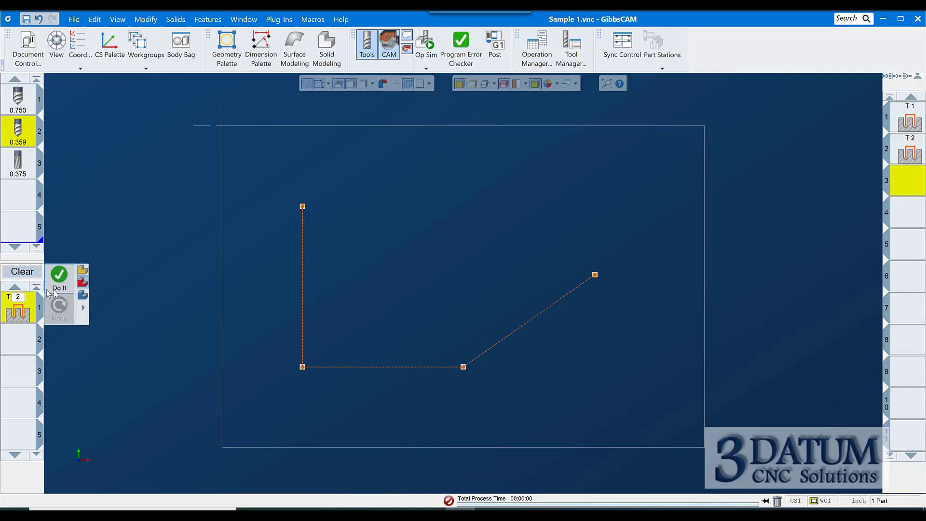
{"action": "left_click", "coordinate": [22, 272]}
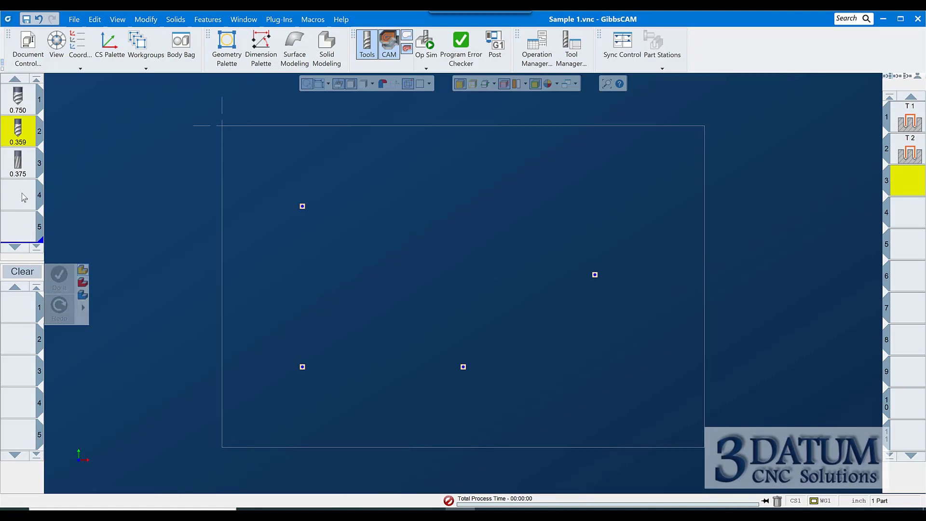
{"action": "left_click_drag", "start_coordinate": [19, 171], "coordinate": [19, 307]}
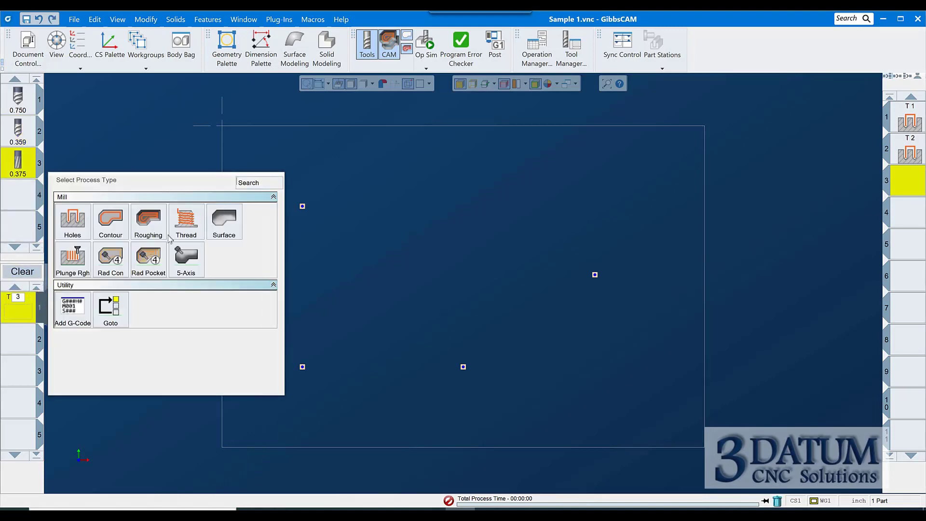
{"action": "left_click", "coordinate": [74, 234]}
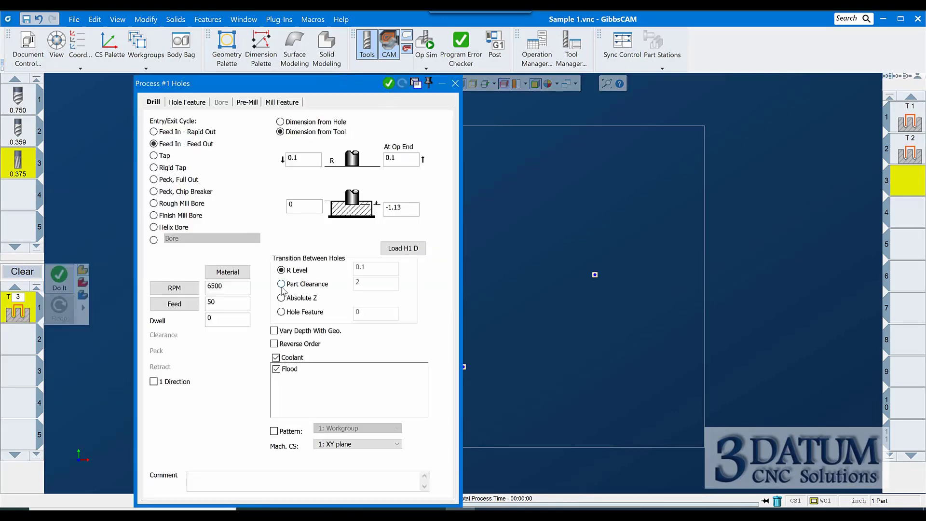
Set the reamer's speed to 900 RPM and feed to 12, then generate the reaming operation
{"action": "left_click", "coordinate": [400, 209]}
{"action": "left_click_drag", "start_coordinate": [227, 286], "coordinate": [117, 284]}
{"action": "type", "text": "900"}
{"action": "key", "text": "Tab"}
{"action": "type", "text": "12"}
{"action": "left_click", "coordinate": [452, 86]}
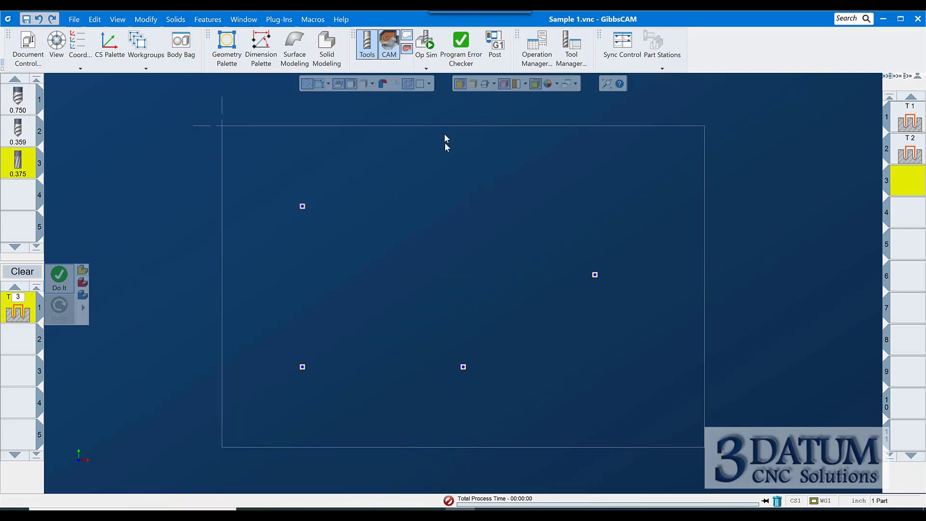
{"action": "right_click", "coordinate": [445, 142]}
{"action": "left_click", "coordinate": [466, 116]}
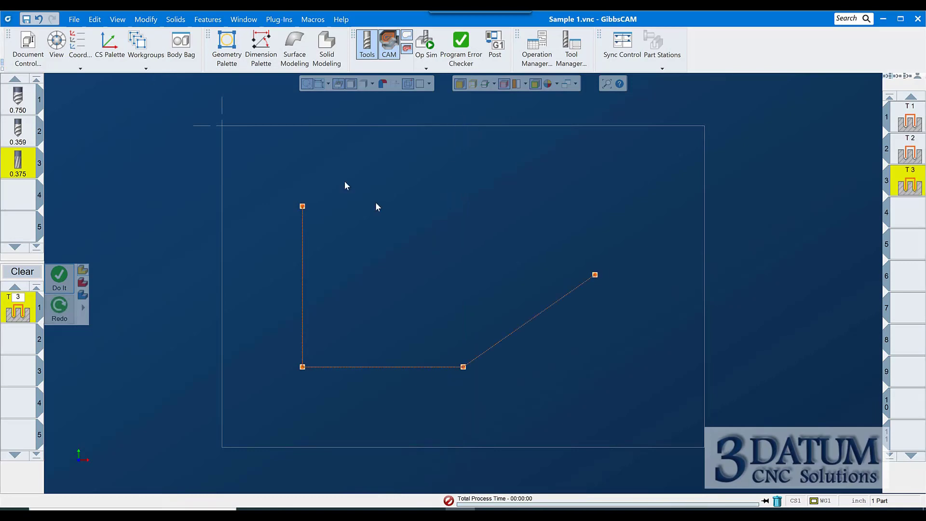
Simulate the reaming operation in an isometric Op Sim rendering
{"action": "key", "text": "ctrl+i"}
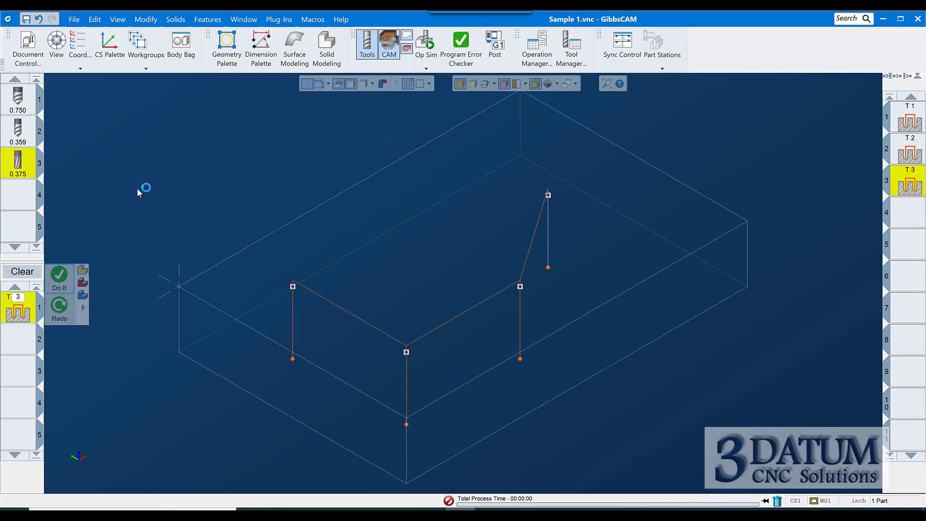
{"action": "left_click", "coordinate": [22, 271]}
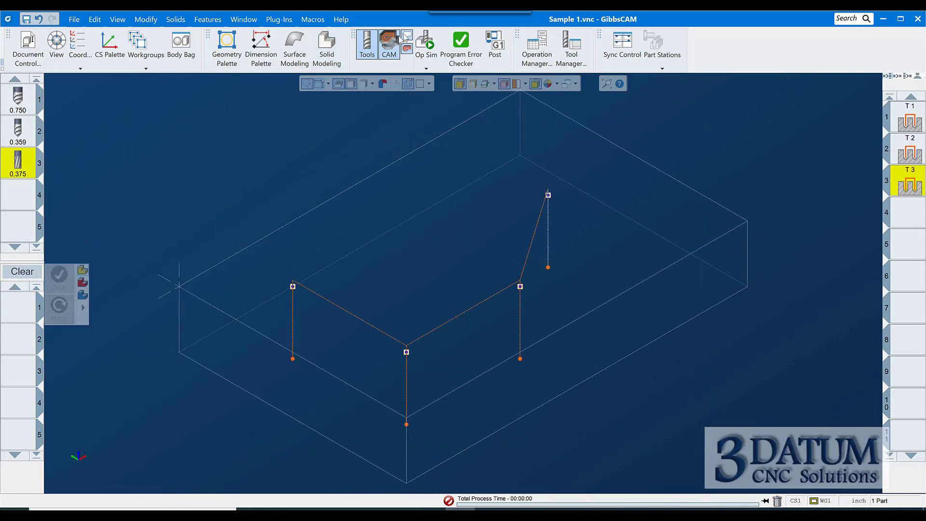
{"action": "left_click", "coordinate": [425, 40]}
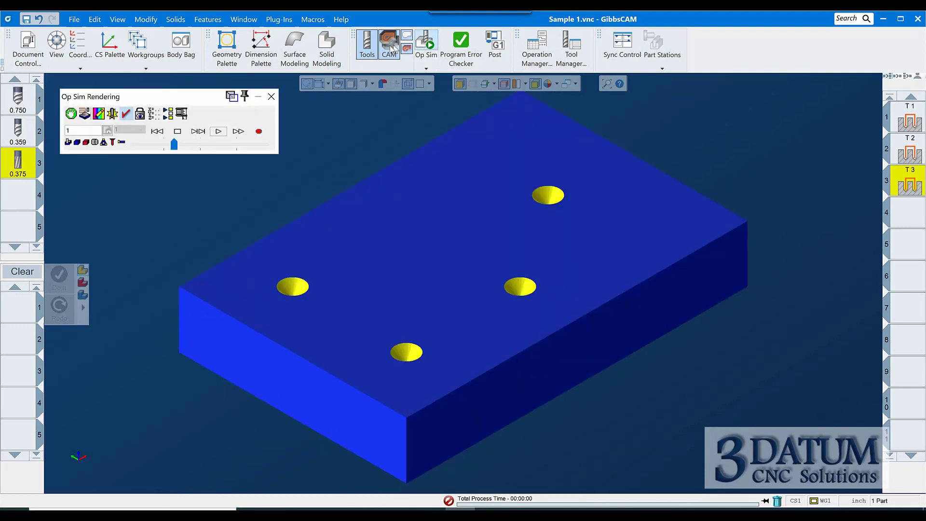
{"action": "left_click", "coordinate": [157, 131]}
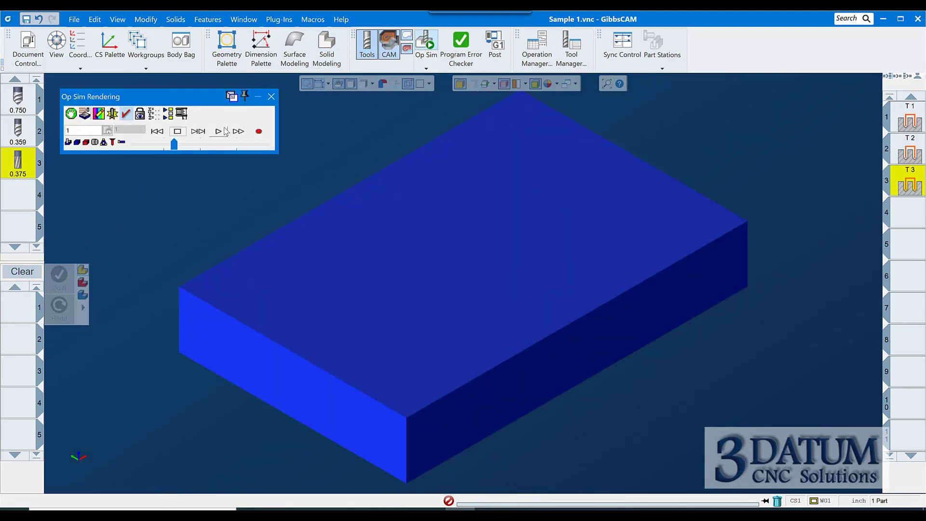
{"action": "left_click", "coordinate": [201, 132]}
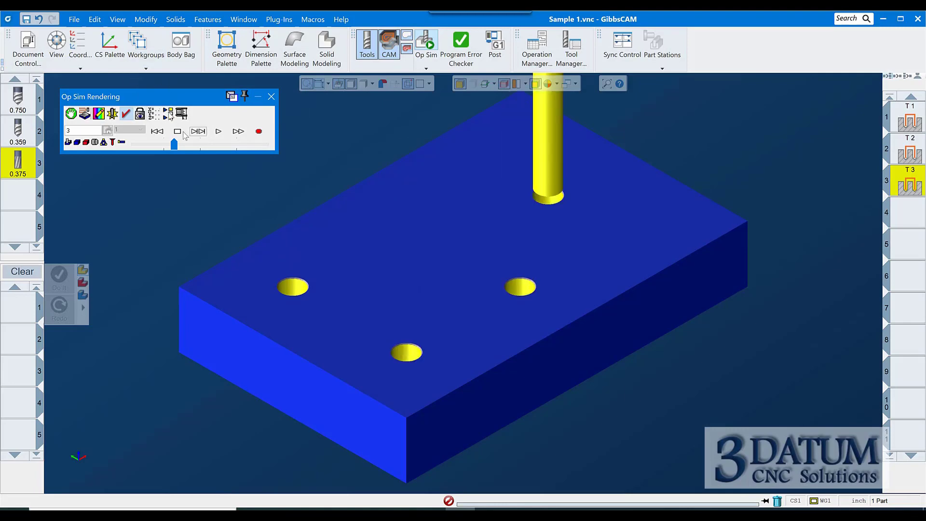
{"action": "left_click", "coordinate": [271, 98]}
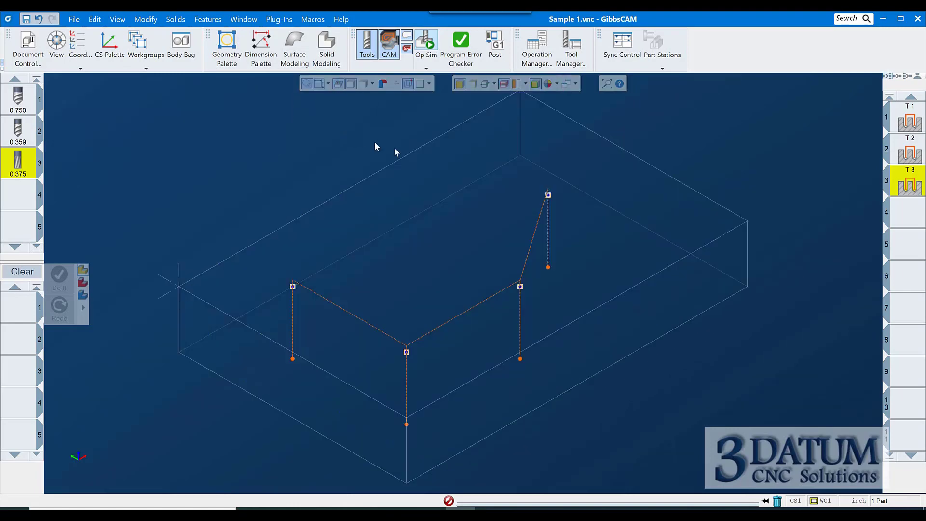
Turn on Reverse Order for the drilling operation and regenerate it
{"action": "left_click", "coordinate": [912, 156]}
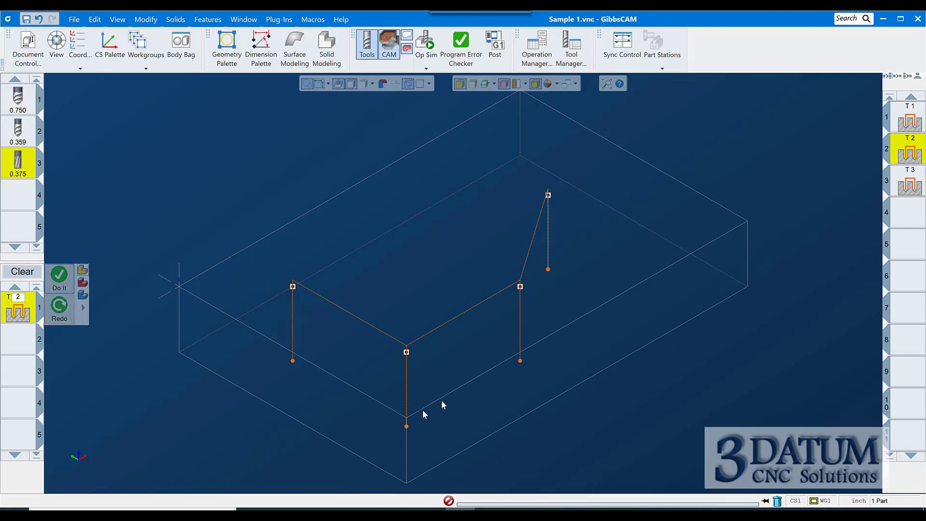
{"action": "double_click", "coordinate": [18, 312]}
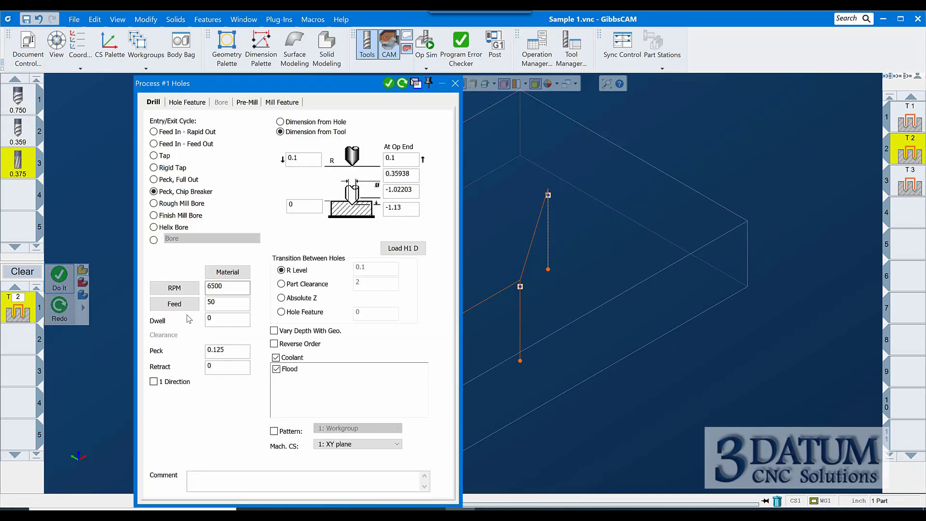
{"action": "left_click", "coordinate": [274, 343]}
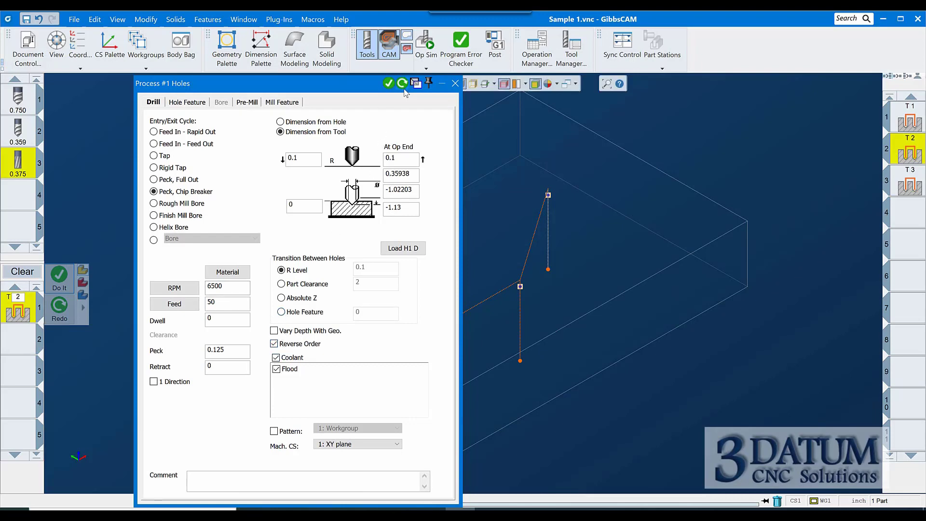
{"action": "left_click", "coordinate": [405, 84]}
{"action": "left_click", "coordinate": [455, 83]}
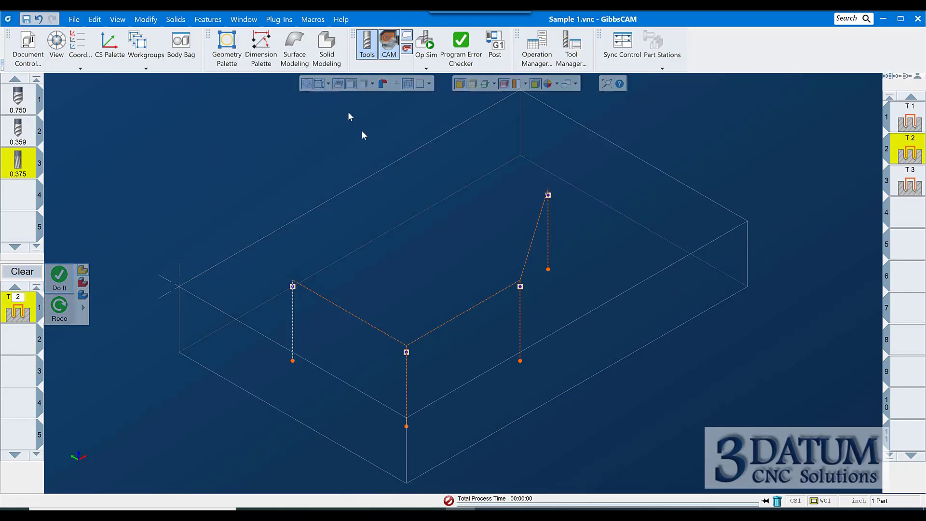
Step through the drilling operation feature by feature in Op Sim
{"action": "left_click", "coordinate": [426, 40]}
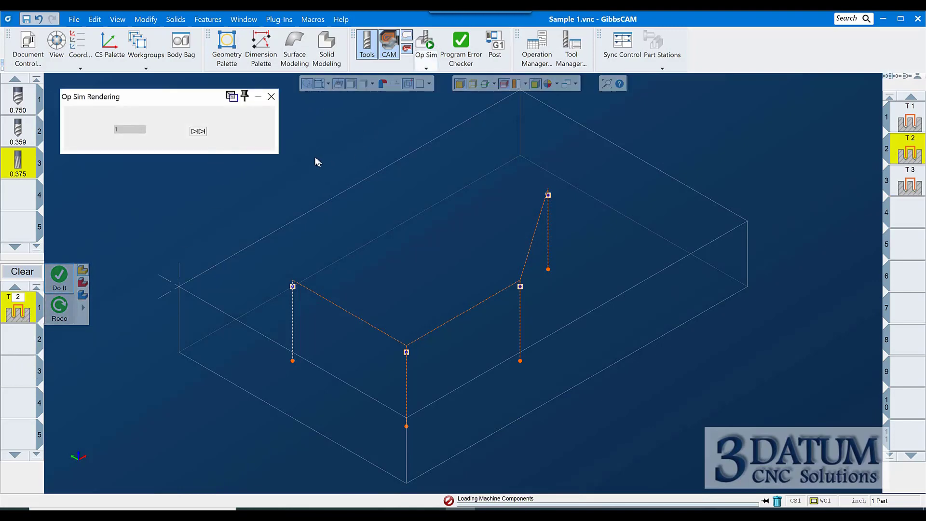
{"action": "left_click", "coordinate": [198, 131]}
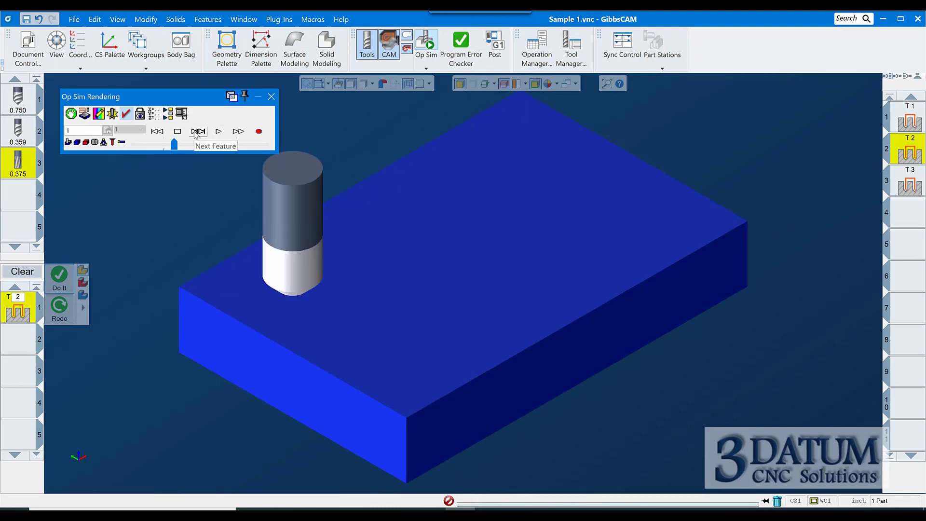
{"action": "left_click", "coordinate": [194, 132]}
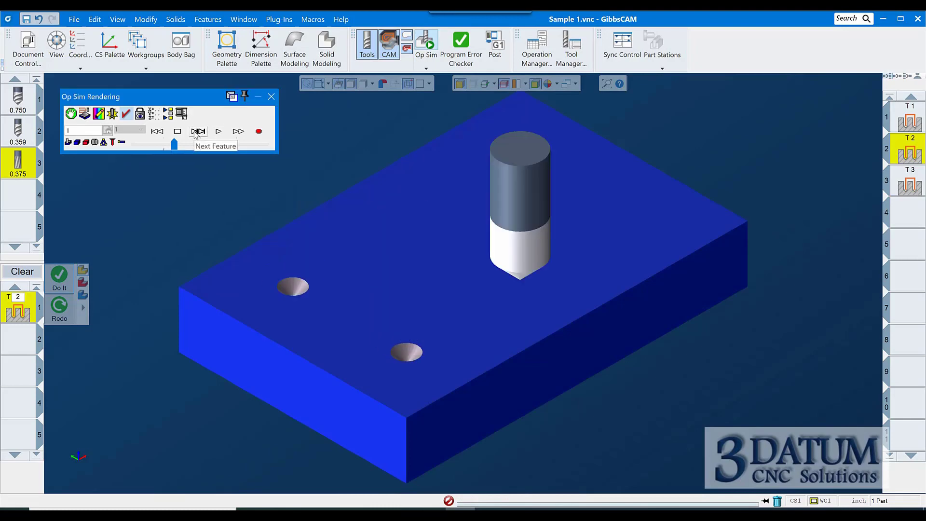
{"action": "left_click", "coordinate": [194, 133]}
{"action": "left_click", "coordinate": [195, 132]}
{"action": "left_click", "coordinate": [195, 133]}
{"action": "left_click", "coordinate": [195, 132]}
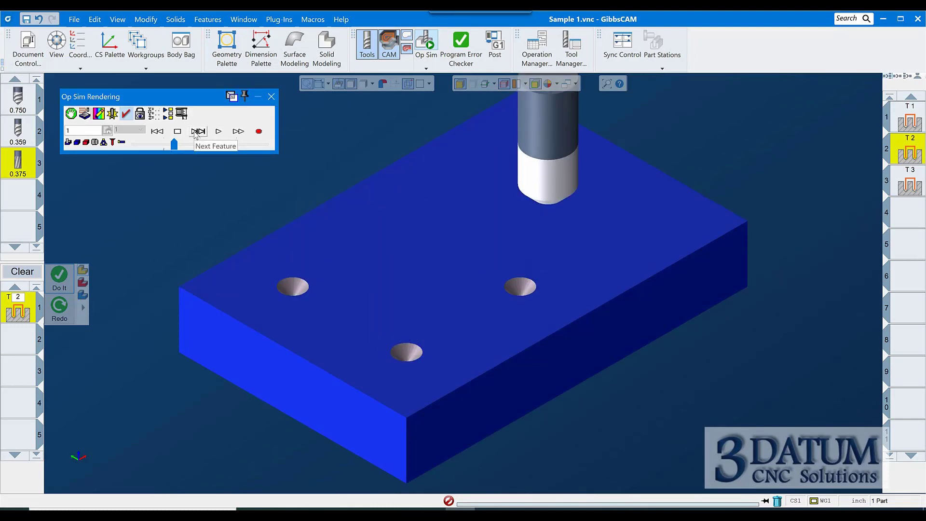
{"action": "left_click", "coordinate": [195, 132]}
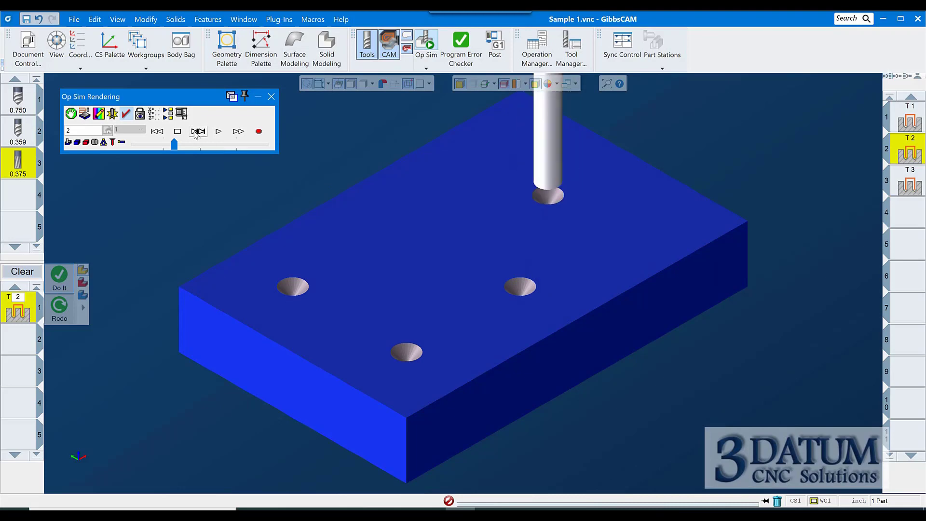
{"action": "left_click", "coordinate": [198, 132]}
{"action": "left_click", "coordinate": [198, 132]}
{"action": "left_click", "coordinate": [198, 131]}
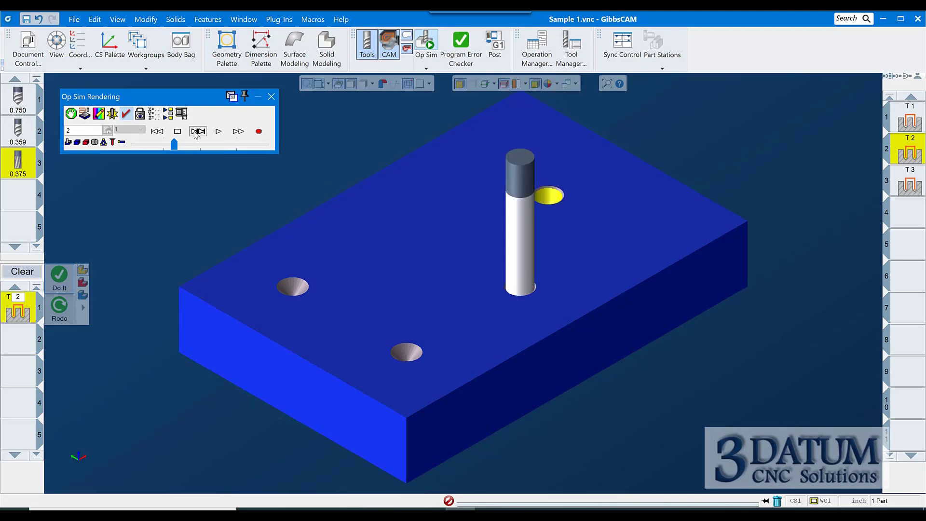
{"action": "left_click", "coordinate": [197, 132]}
{"action": "left_click", "coordinate": [197, 131]}
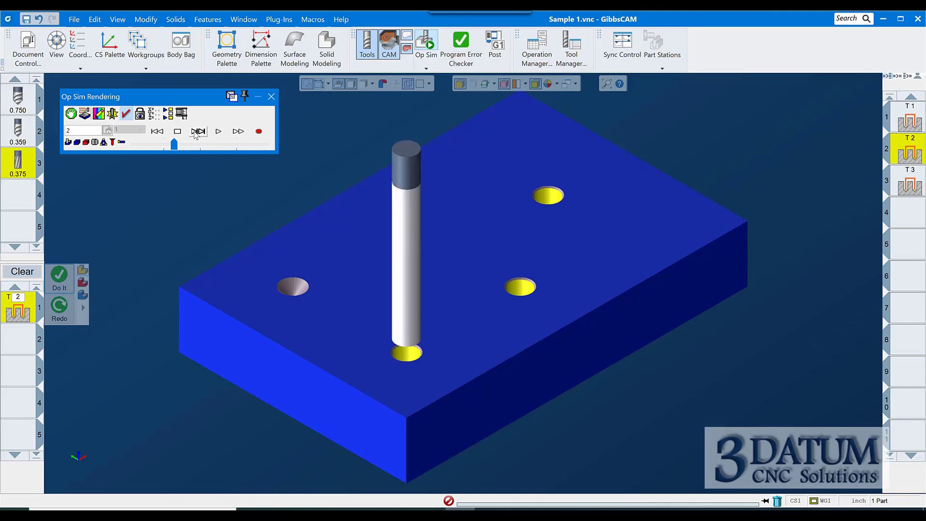
{"action": "left_click", "coordinate": [196, 132]}
{"action": "left_click", "coordinate": [197, 132]}
{"action": "left_click", "coordinate": [196, 132]}
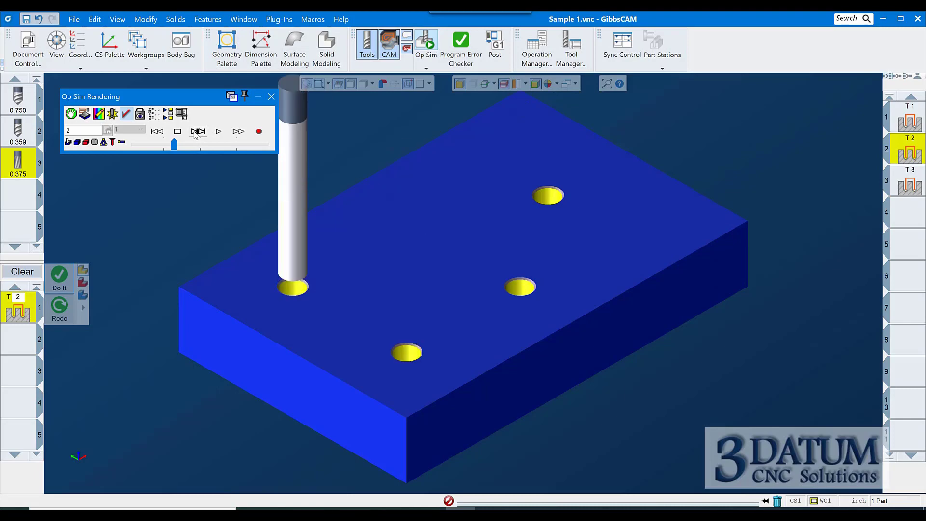
Step through the remaining hole features of the drilling simulation and close Op Sim
{"action": "left_click", "coordinate": [198, 131]}
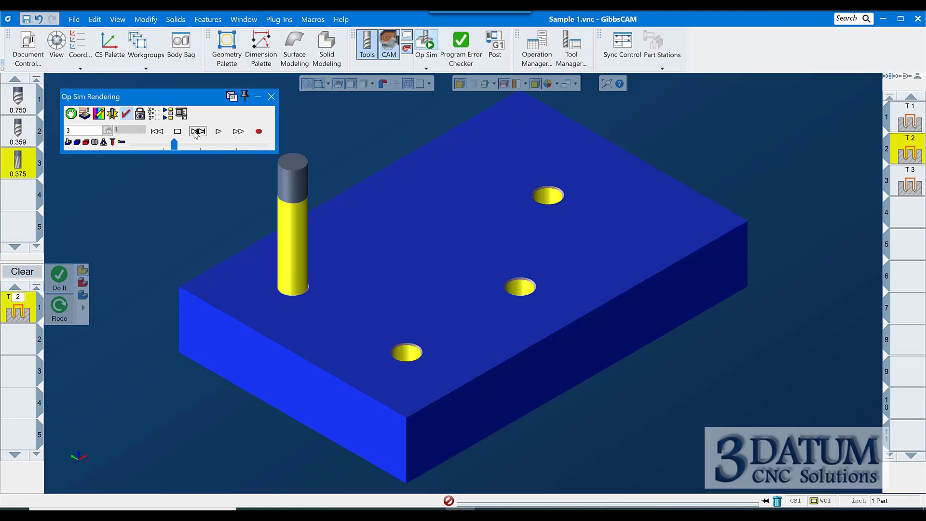
{"action": "left_click", "coordinate": [198, 131]}
{"action": "left_click", "coordinate": [196, 132]}
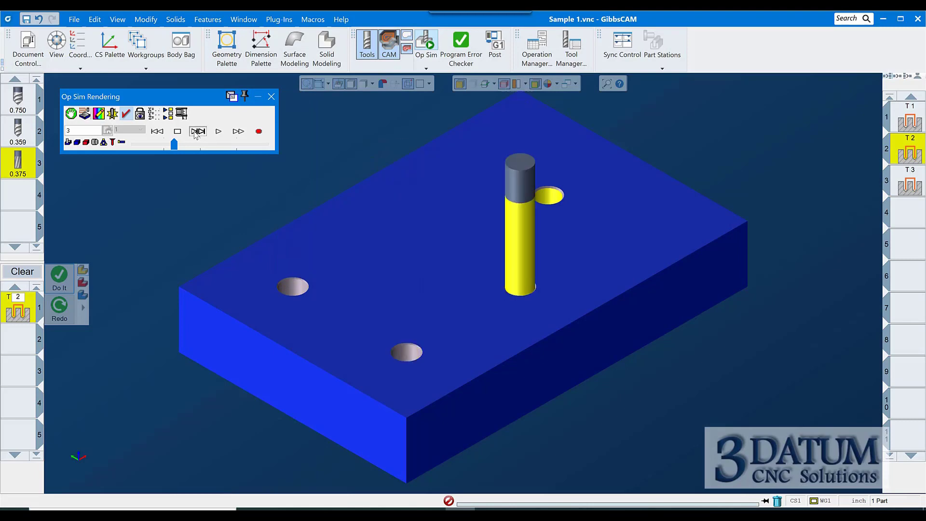
{"action": "left_click", "coordinate": [197, 132]}
{"action": "left_click", "coordinate": [197, 131]}
{"action": "left_click", "coordinate": [196, 132]}
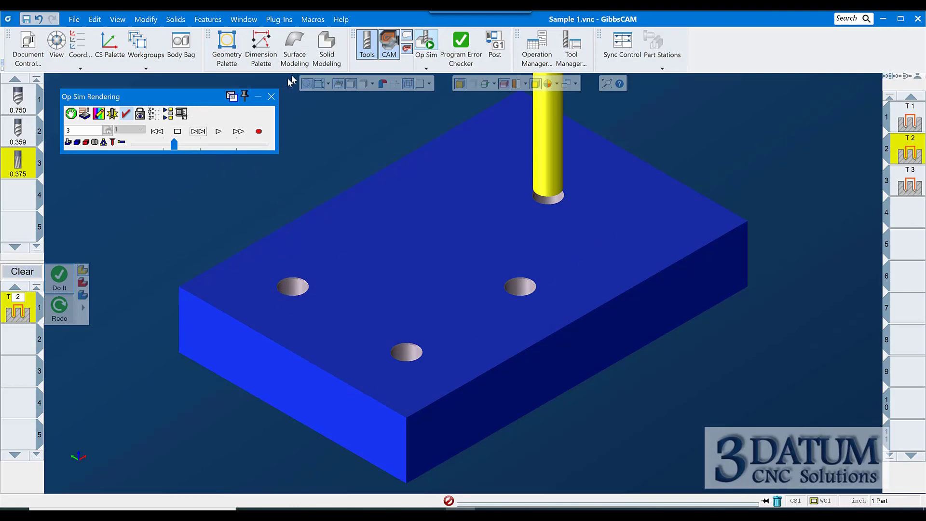
{"action": "left_click", "coordinate": [272, 98]}
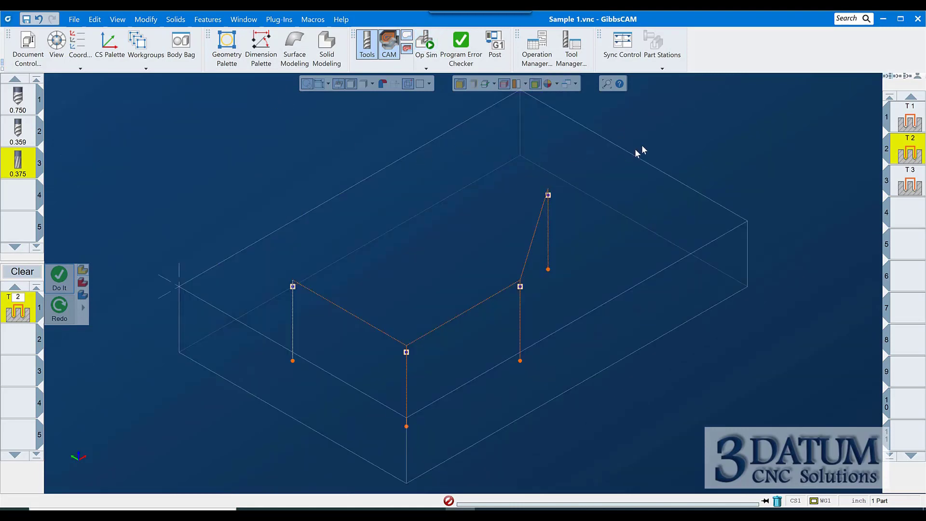
In top view, translate a hole point 0.25 in X
{"action": "left_click", "coordinate": [906, 222]}
{"action": "left_click", "coordinate": [22, 271]}
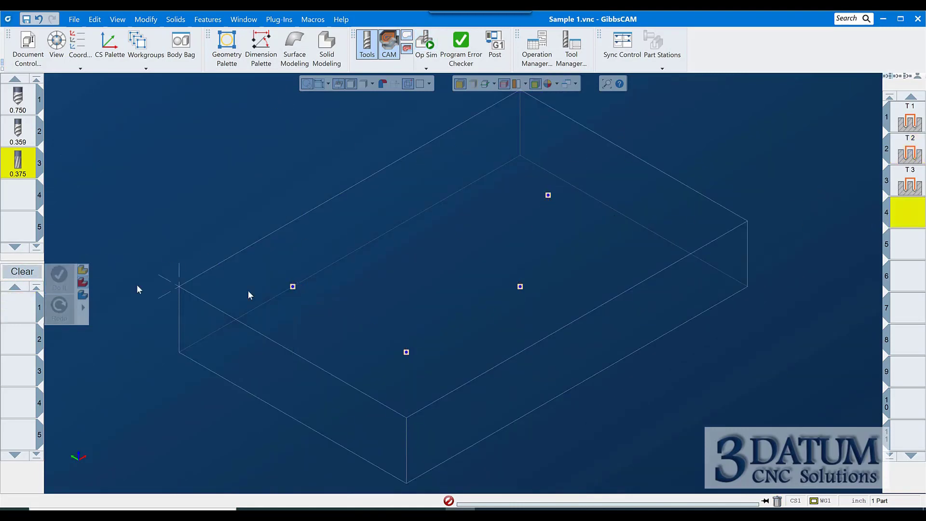
{"action": "key", "text": "ctrl+h"}
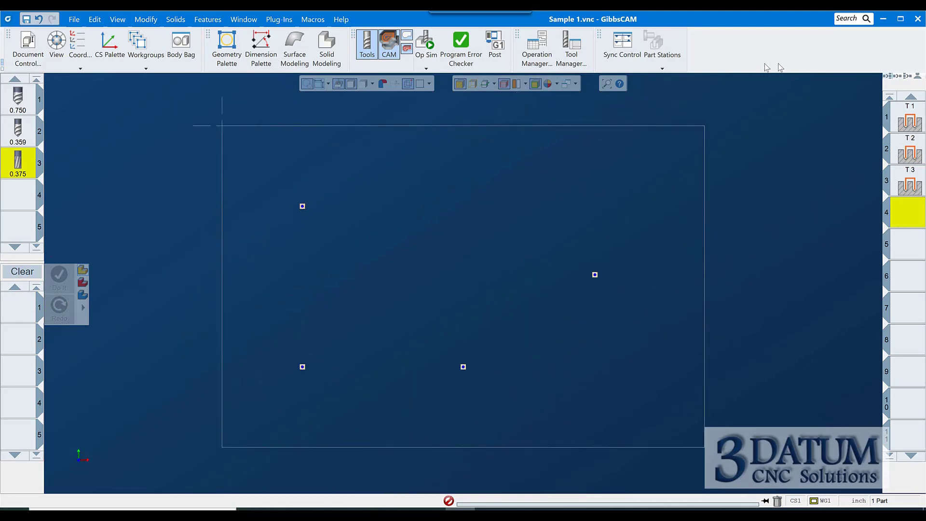
{"action": "key", "text": "ctrl+a"}
{"action": "left_click", "coordinate": [117, 19]}
{"action": "mouse_move", "coordinate": [148, 21]}
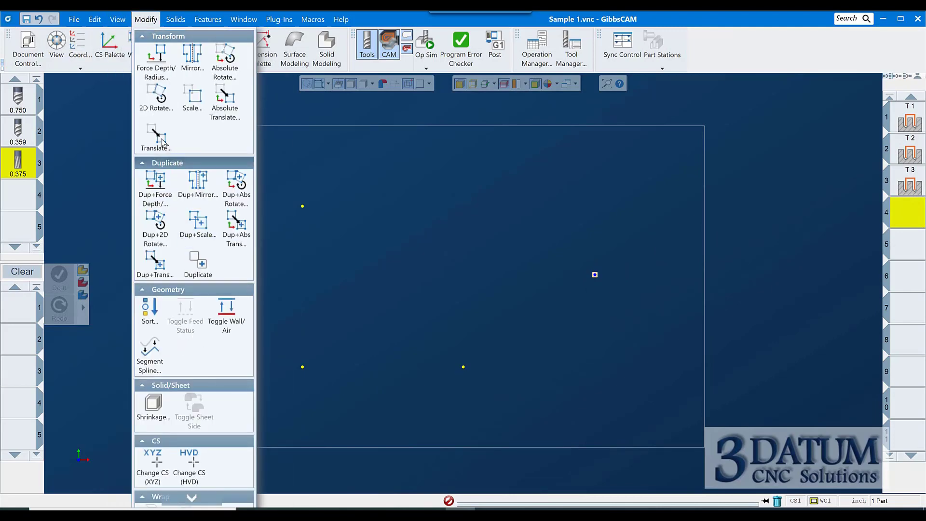
{"action": "left_click", "coordinate": [156, 138]}
{"action": "type", "text": ".25"}
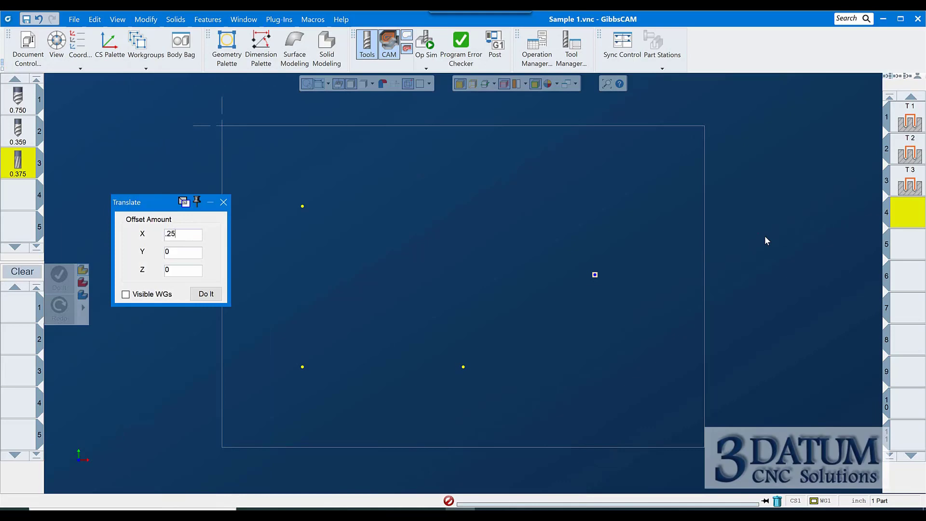
{"action": "key", "text": "Return"}
{"action": "left_click", "coordinate": [223, 202]}
Regenerate the spot drilling, drilling and reaming operations, then redo all operations for the moved hole point
{"action": "left_click", "coordinate": [908, 122]}
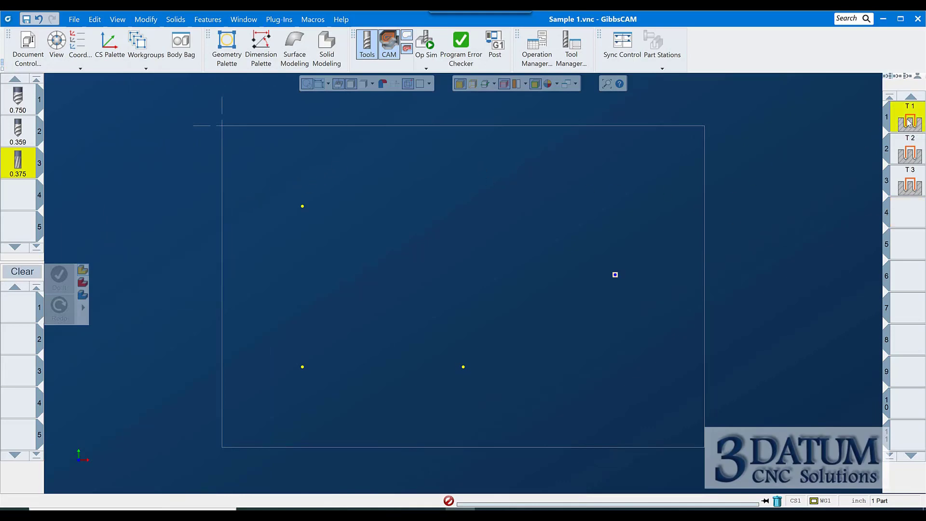
{"action": "right_click", "coordinate": [809, 172]}
{"action": "left_click", "coordinate": [823, 139]}
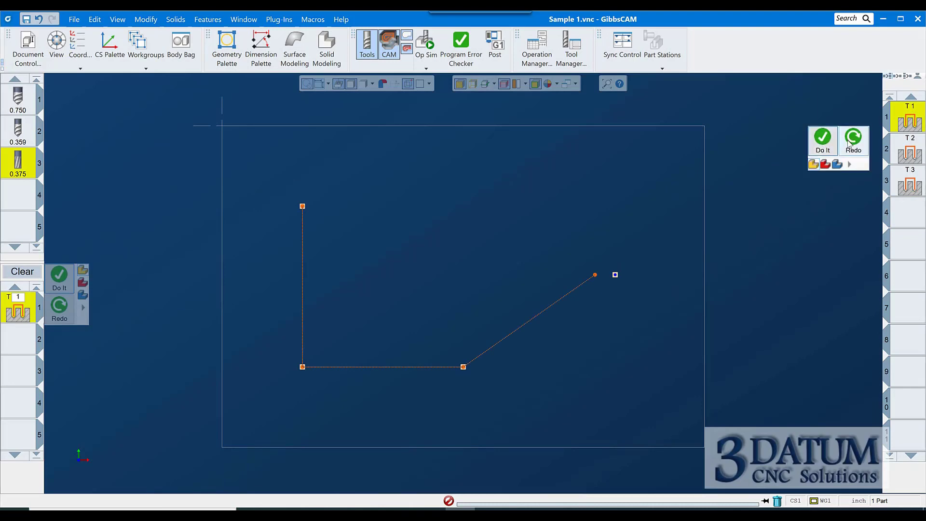
{"action": "left_click", "coordinate": [906, 146]}
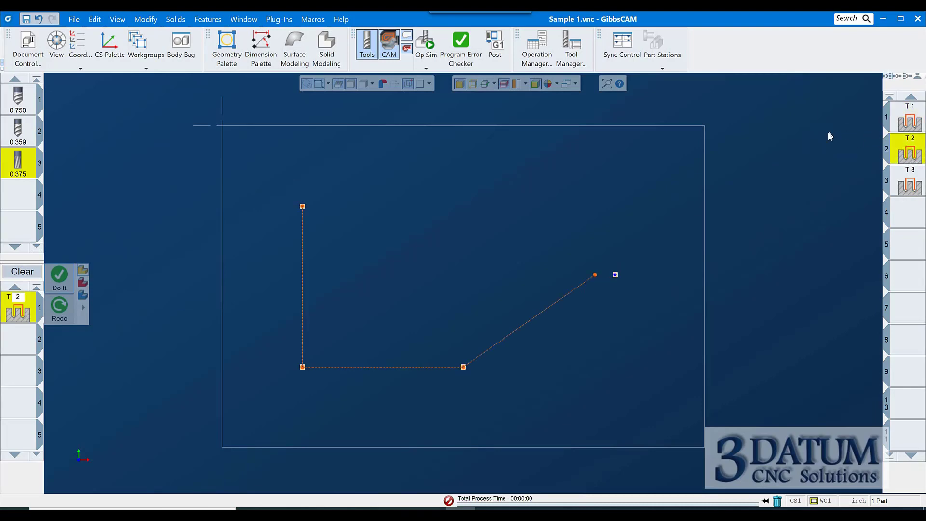
{"action": "right_click", "coordinate": [806, 141]}
{"action": "left_click", "coordinate": [821, 108]}
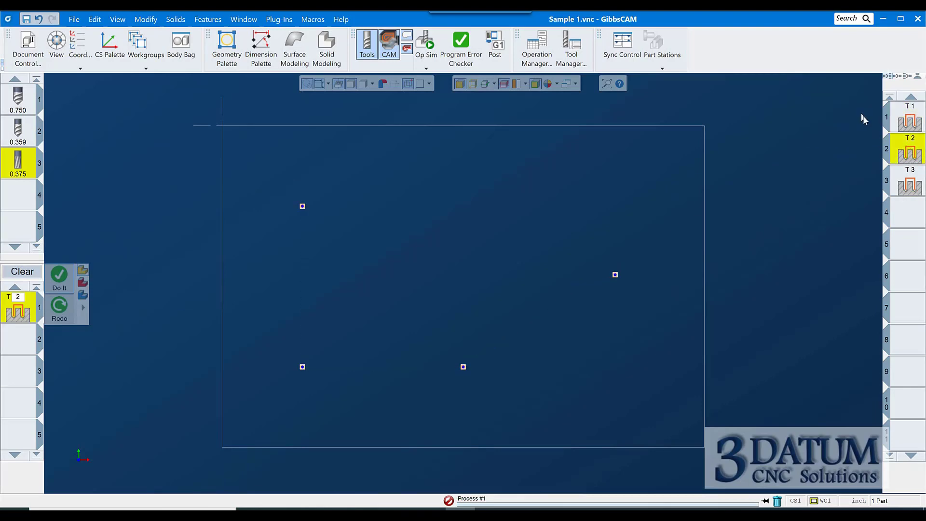
{"action": "left_click", "coordinate": [912, 187]}
{"action": "right_click", "coordinate": [811, 184]}
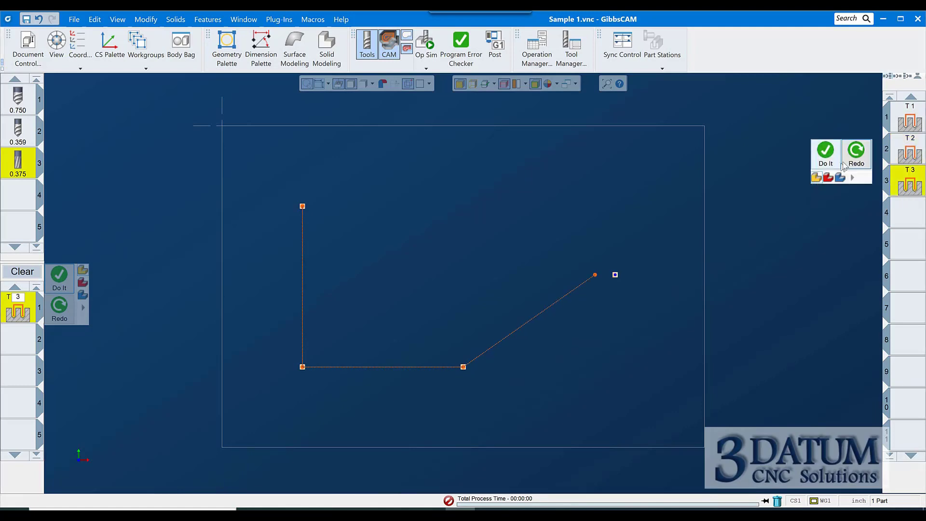
{"action": "left_click", "coordinate": [859, 159]}
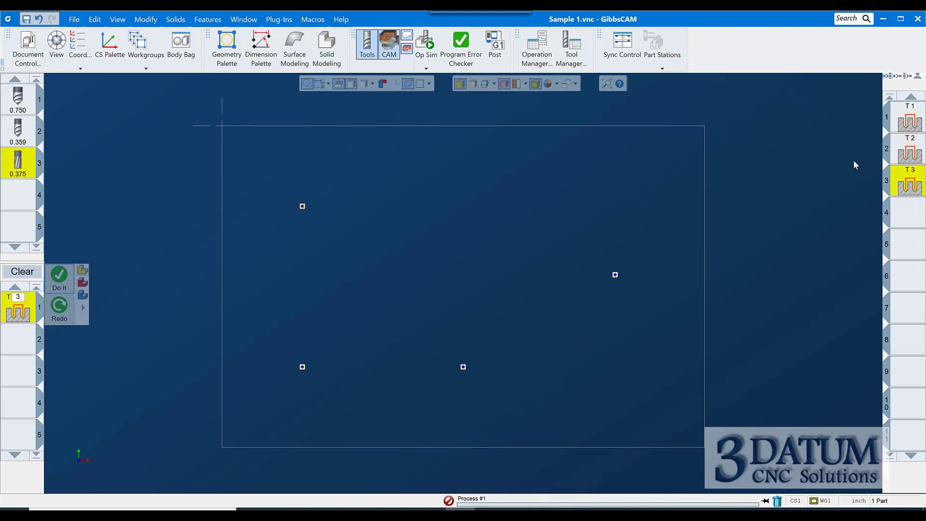
{"action": "right_click", "coordinate": [911, 148]}
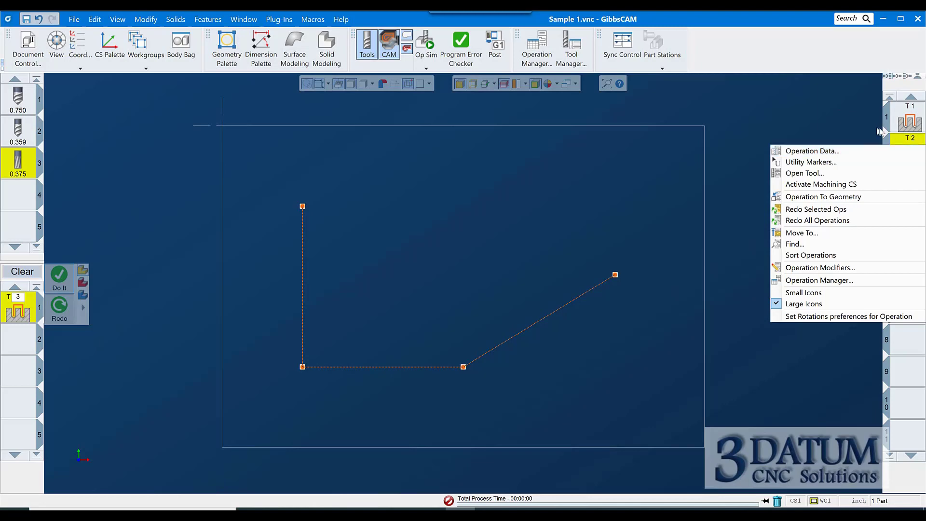
{"action": "left_click", "coordinate": [794, 221]}
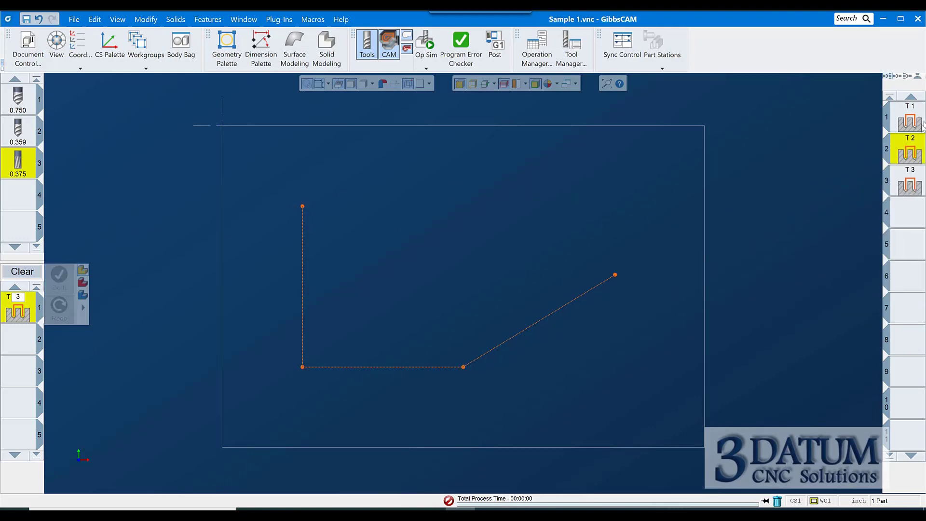
{"action": "left_click", "coordinate": [24, 273]}
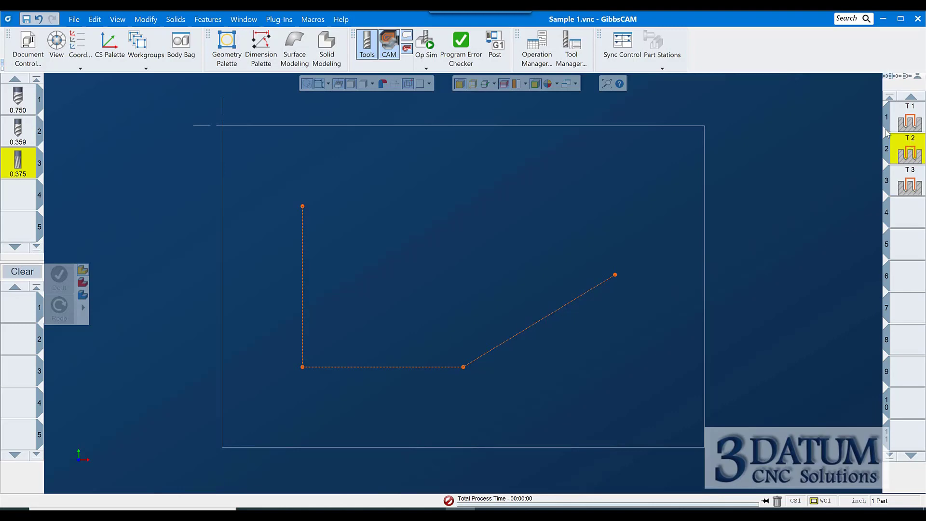
Delete all three hole operations from the process list
{"action": "left_click", "coordinate": [904, 120]}
{"action": "left_click", "coordinate": [910, 182], "text": "shift"}
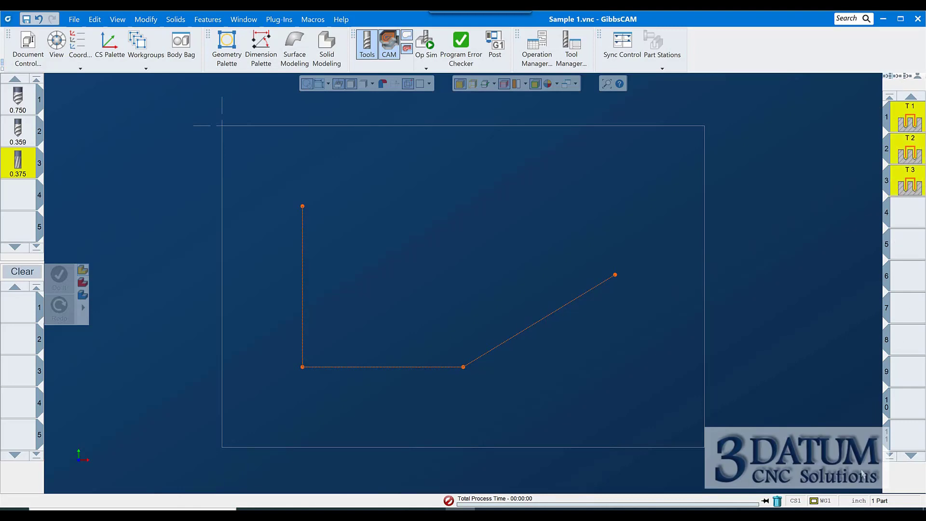
{"action": "left_click", "coordinate": [776, 501]}
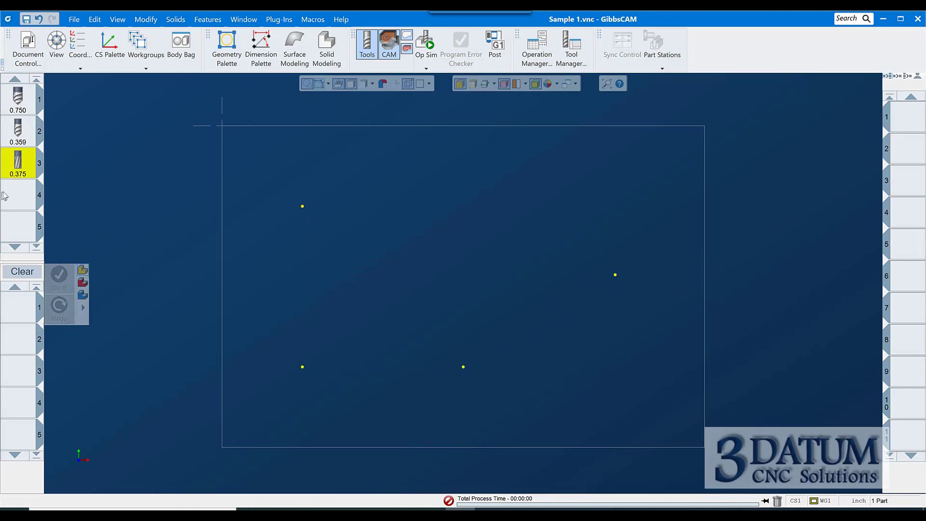
Start a Holes process for the 0.750 spot drill with 2500 RPM and feed 30
{"action": "left_click", "coordinate": [18, 195]}
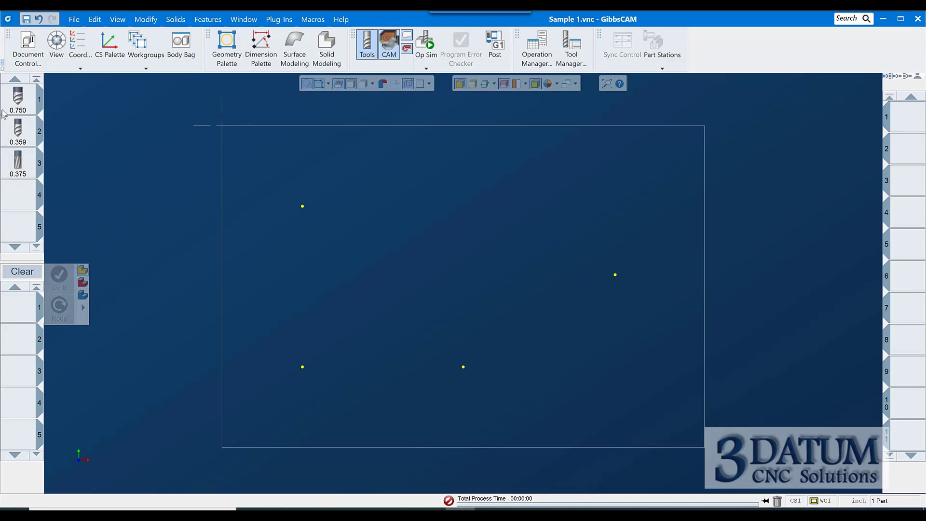
{"action": "left_click_drag", "start_coordinate": [18, 103], "coordinate": [19, 306]}
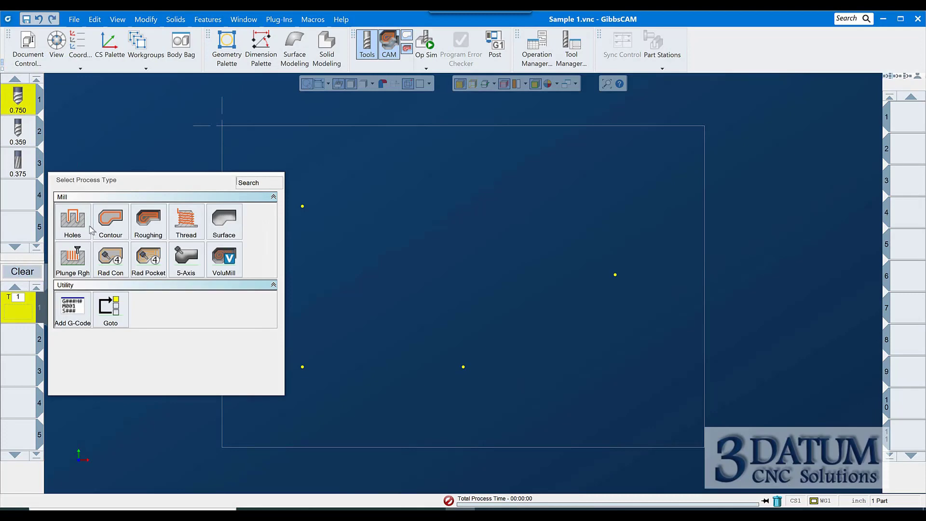
{"action": "left_click", "coordinate": [73, 228]}
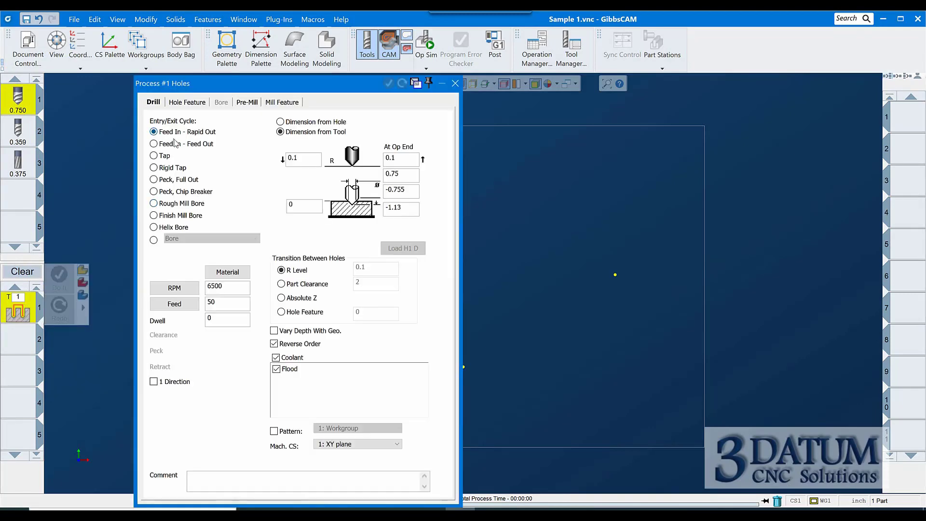
{"action": "left_click", "coordinate": [239, 291]}
{"action": "double_click", "coordinate": [239, 291]}
{"action": "type", "text": "2"}
{"action": "key", "text": "Tab"}
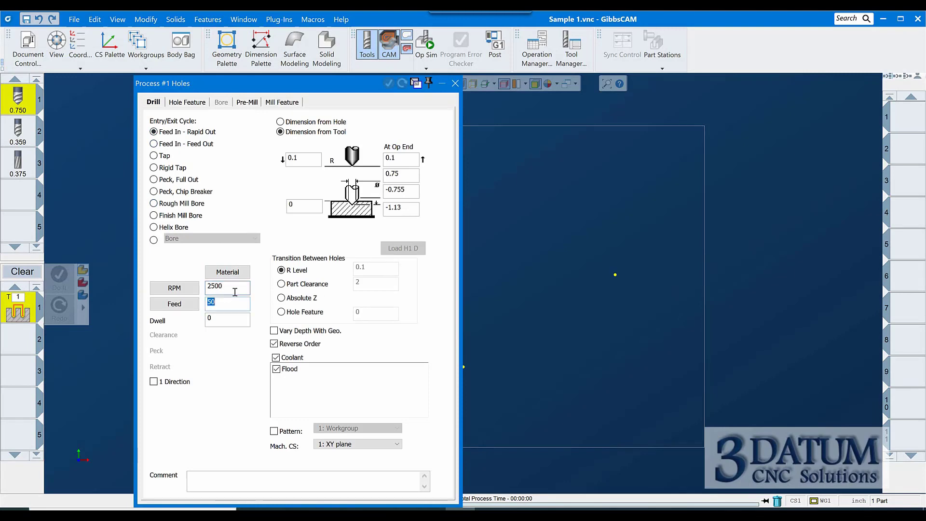
{"action": "key", "text": "Tab"}
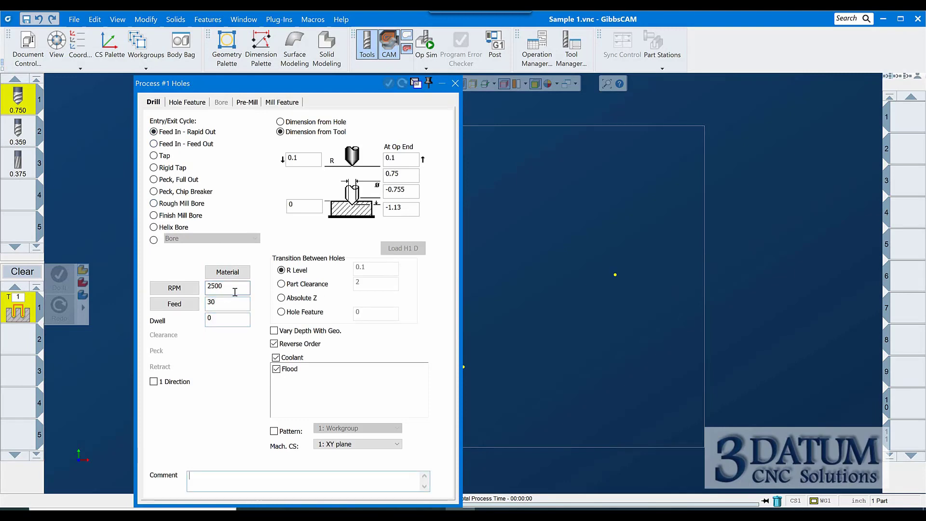
Set the spot diameter to 0.4, turn off Reverse Order, and close the process
{"action": "key", "text": "Tab"}
{"action": "key", "text": "Tab"}
{"action": "key", "text": "Tab"}
{"action": "key", "text": "Tab"}
{"action": "key", "text": "Tab"}
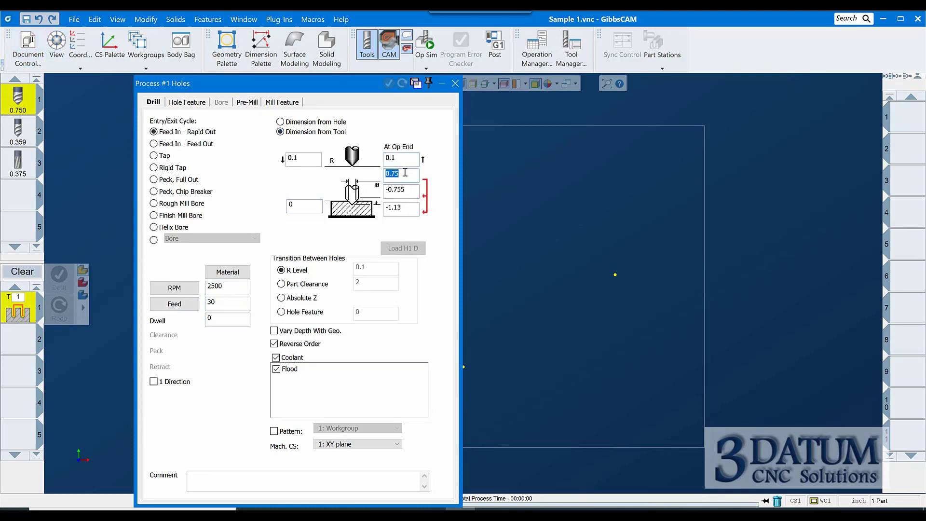
{"action": "type", "text": ".4"}
{"action": "left_click", "coordinate": [288, 344]}
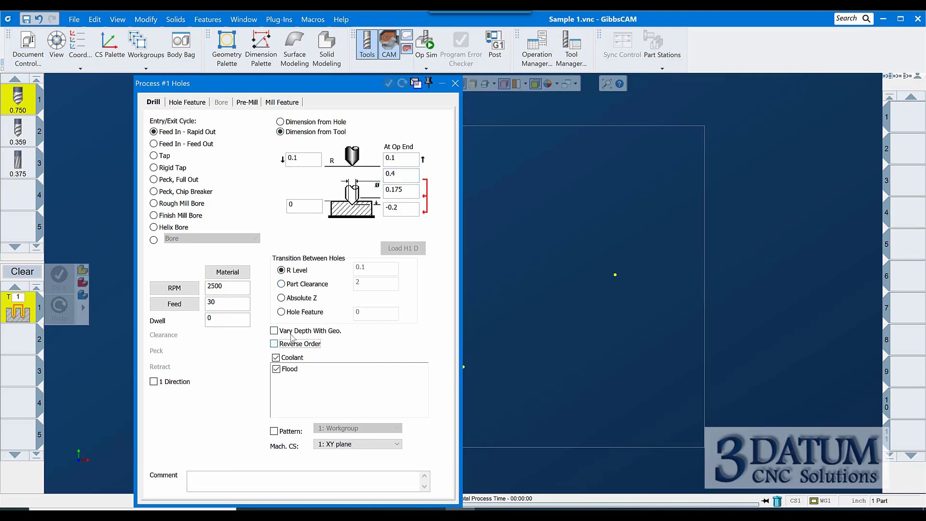
{"action": "left_click", "coordinate": [454, 85]}
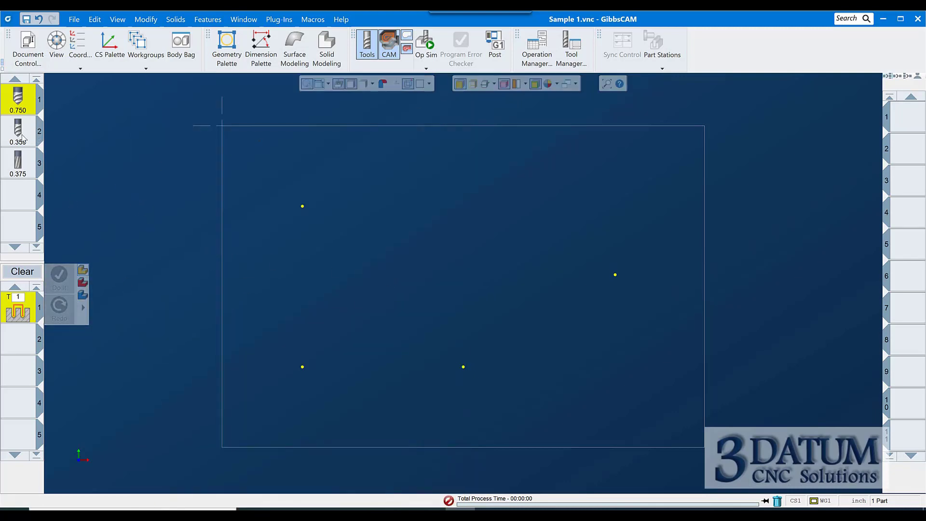
Start a Peck, Chip Breaker Holes process for the 0.359 drill at 6500 RPM and feed 50
{"action": "left_click_drag", "start_coordinate": [22, 139], "coordinate": [20, 353]}
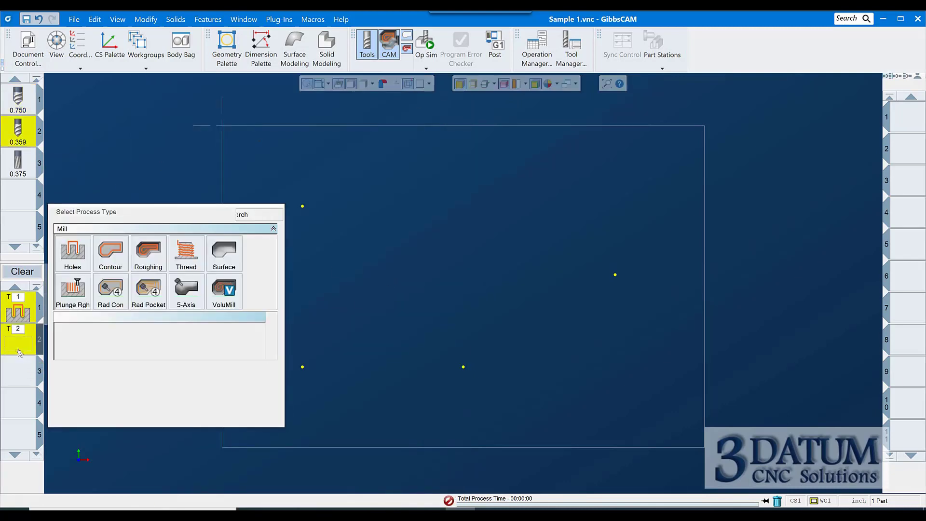
{"action": "left_click", "coordinate": [81, 256]}
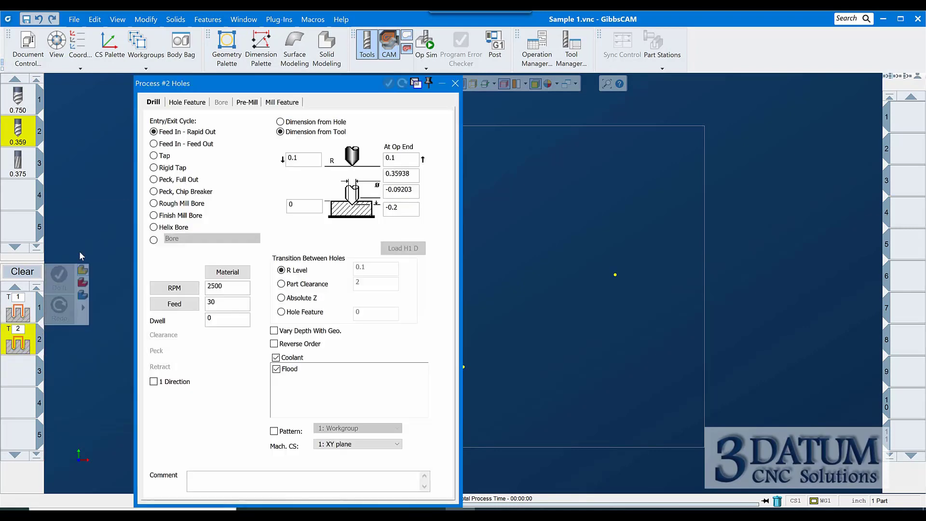
{"action": "left_click", "coordinate": [164, 193]}
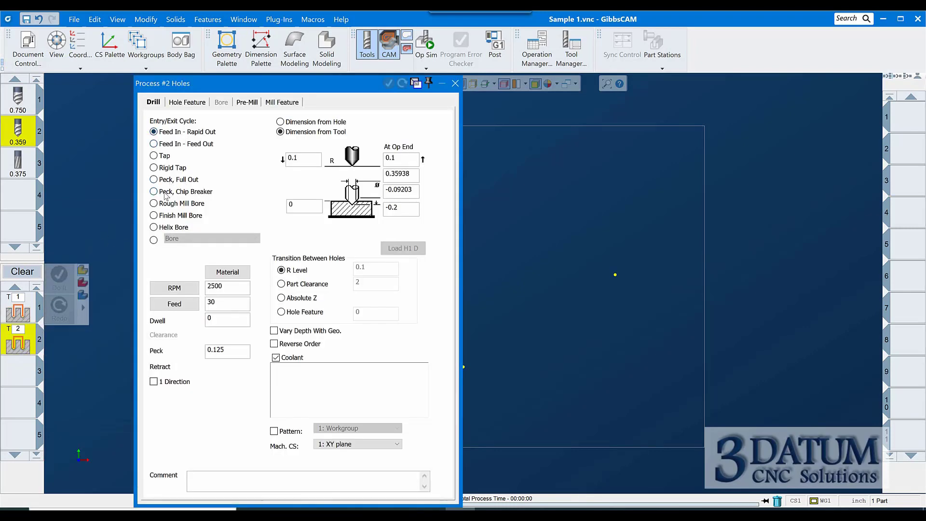
{"action": "double_click", "coordinate": [239, 286]}
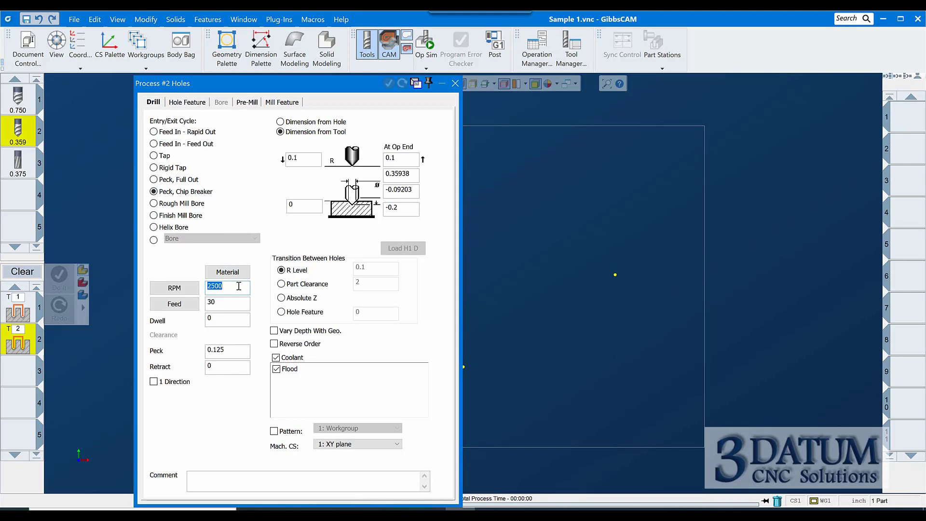
{"action": "type", "text": "65"}
{"action": "key", "text": "Tab"}
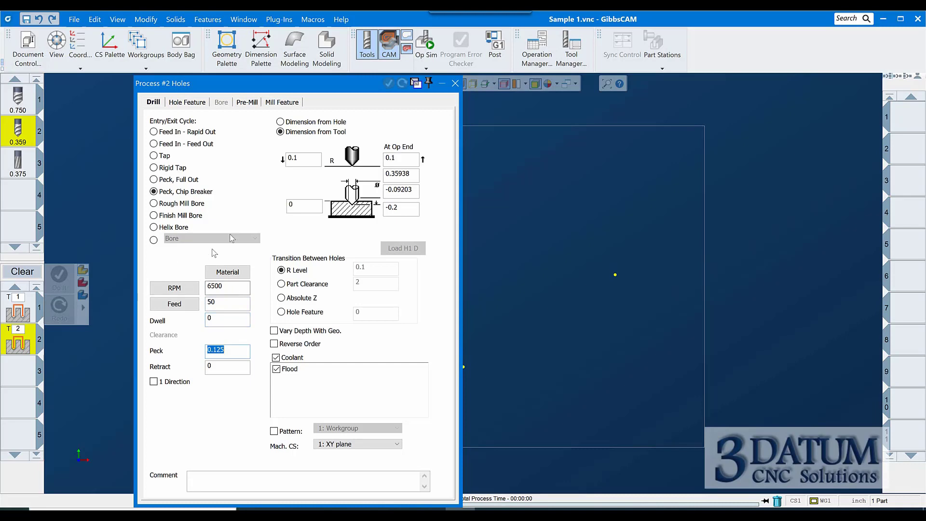
Set the drilling depths to -1.02203 and -1.13, turn on Reverse Order, and close the process
{"action": "left_click", "coordinate": [416, 193]}
{"action": "type", "text": "-"}
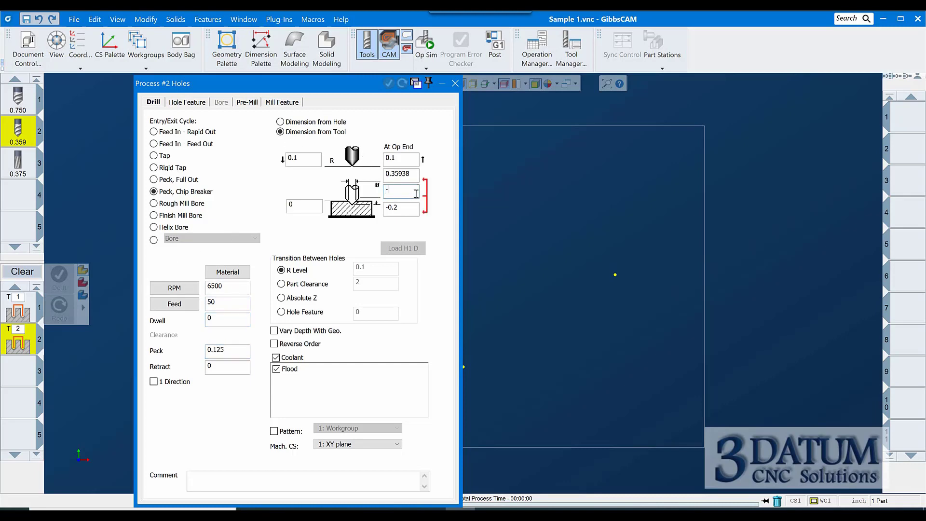
{"action": "type", "text": "1.02"}
{"action": "left_click", "coordinate": [416, 209]}
{"action": "key", "text": "BackSpace"}
{"action": "key", "text": "BackSpace"}
{"action": "key", "text": "BackSpace"}
{"action": "key", "text": "BackSpace"}
{"action": "left_click", "coordinate": [273, 343]}
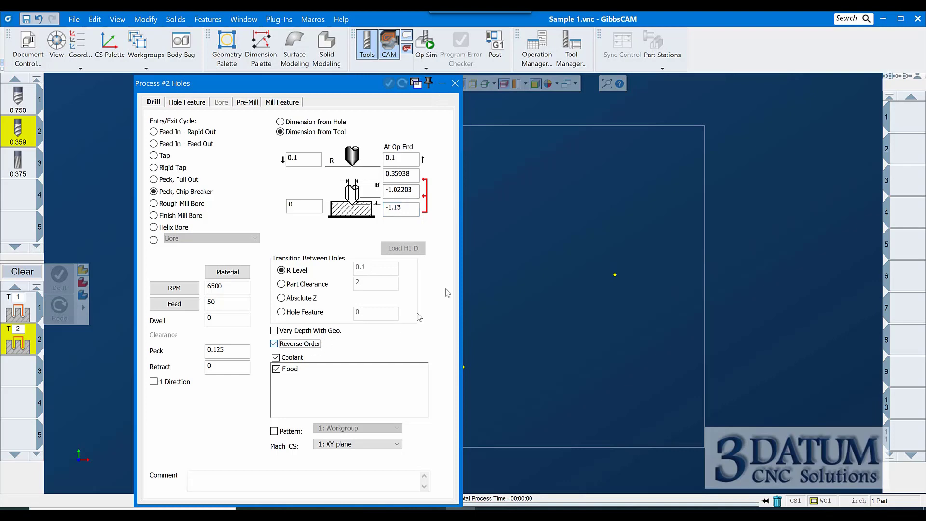
{"action": "left_click", "coordinate": [455, 83]}
Create a Holes process for the 0.375 reamer at 900 RPM, feed 12, depth -1.1, with Reverse Order off
{"action": "left_click_drag", "start_coordinate": [27, 162], "coordinate": [22, 370]}
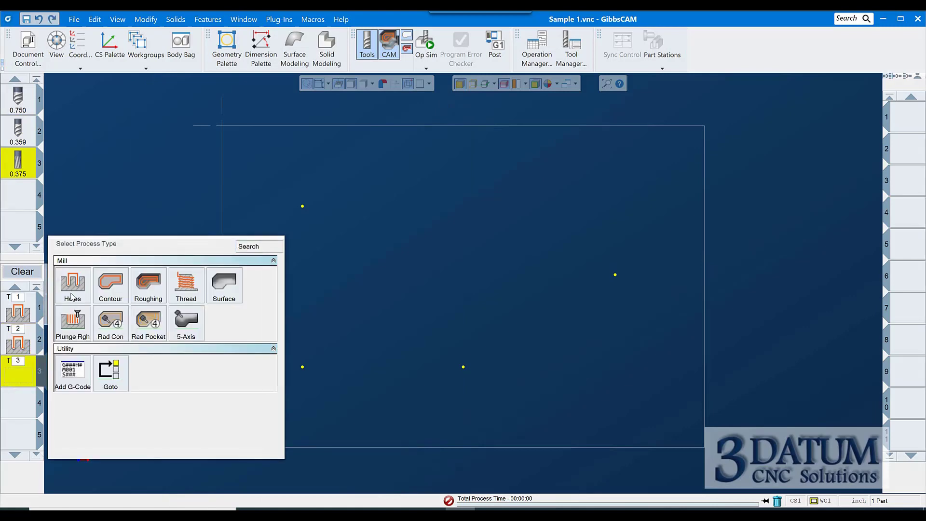
{"action": "left_click", "coordinate": [72, 289]}
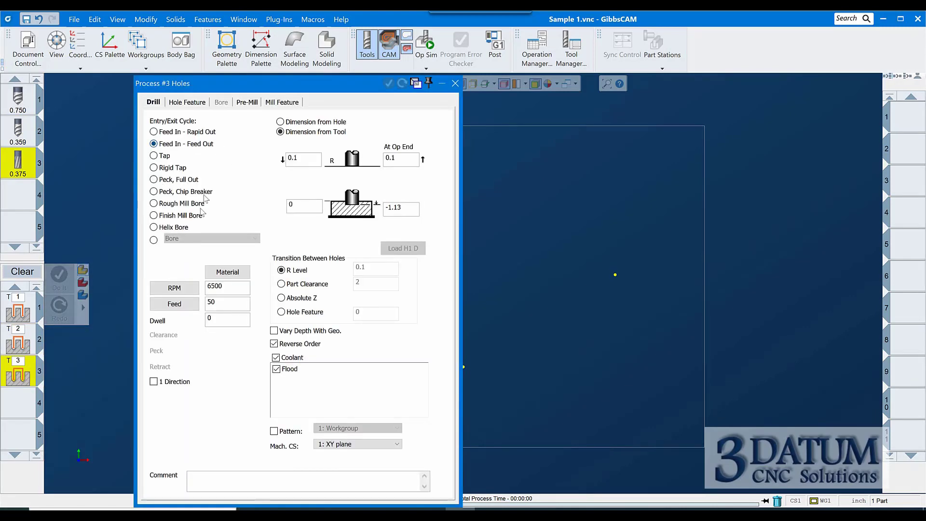
{"action": "double_click", "coordinate": [225, 287]}
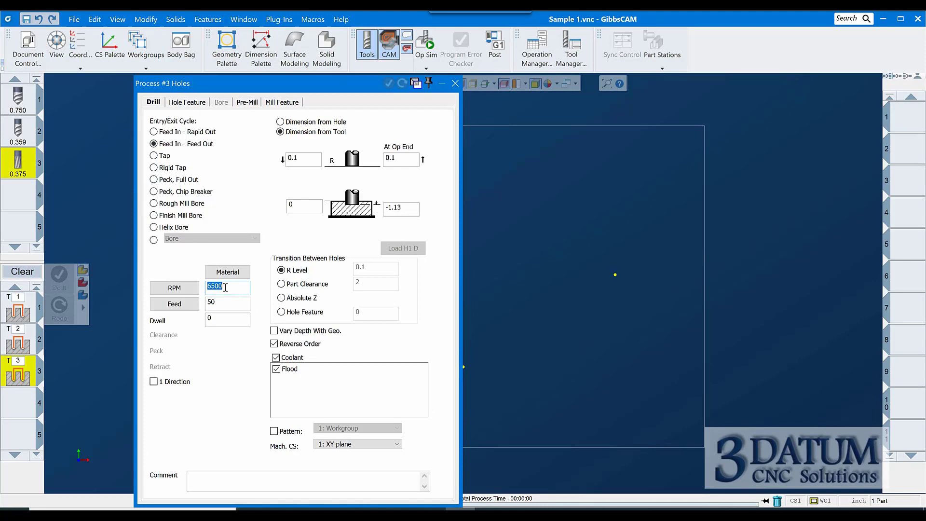
{"action": "type", "text": "90"}
{"action": "key", "text": "Tab"}
{"action": "left_click", "coordinate": [417, 208]}
{"action": "left_click", "coordinate": [275, 344]}
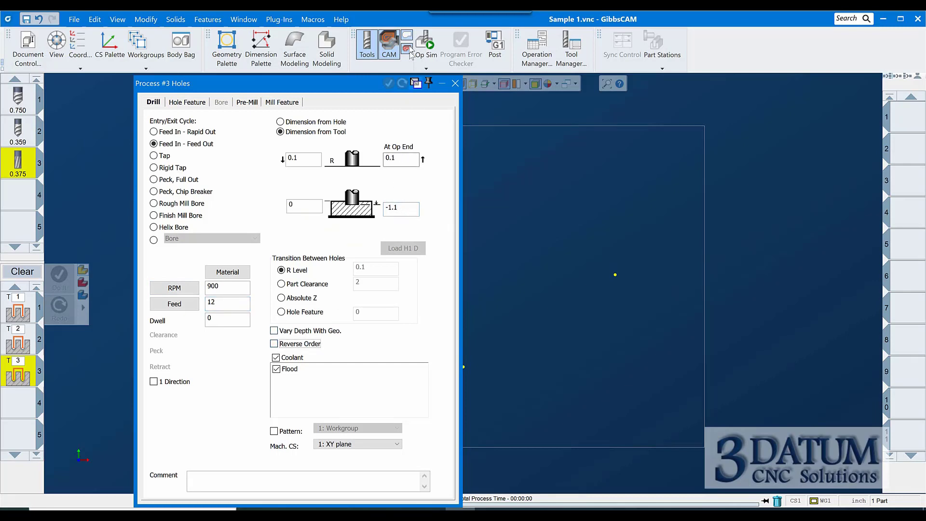
{"action": "left_click", "coordinate": [453, 85]}
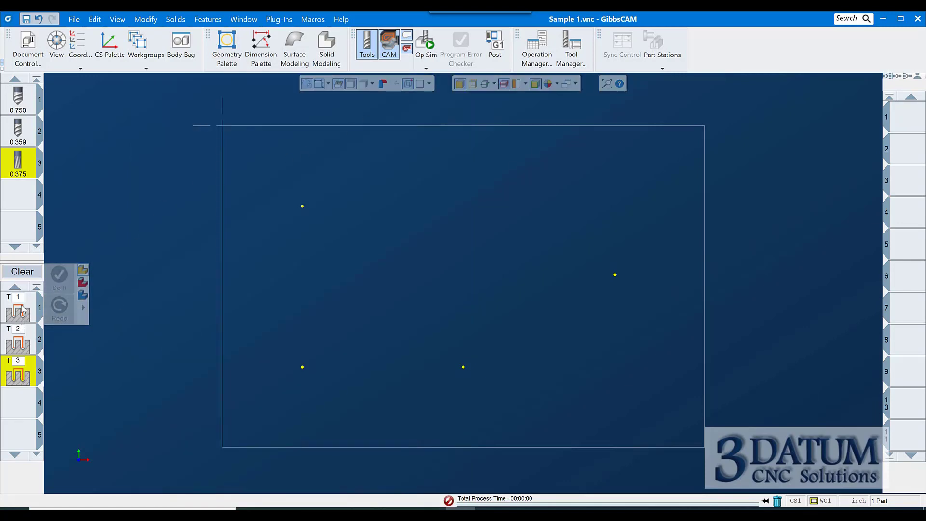
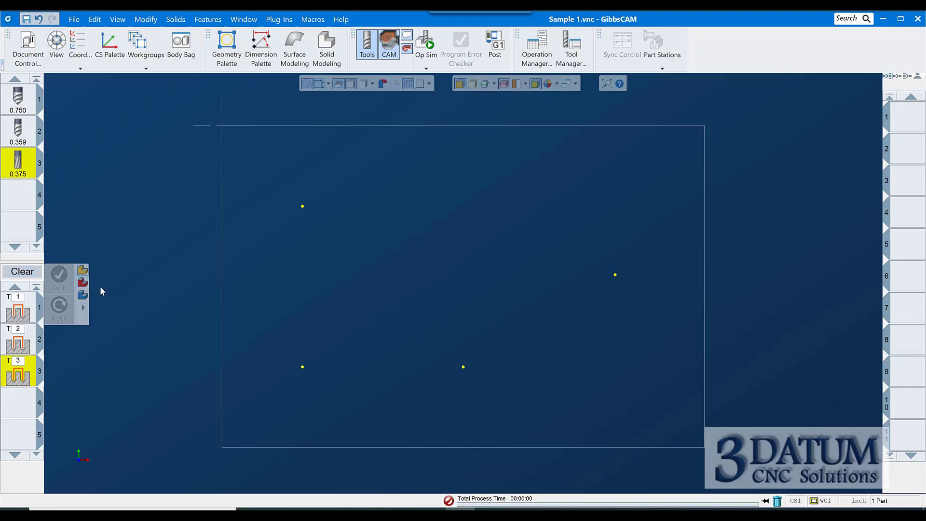
Select the four hole points and apply the three Holes processes to create the drilling and reaming operations
{"action": "left_click_drag", "start_coordinate": [268, 187], "coordinate": [655, 433]}
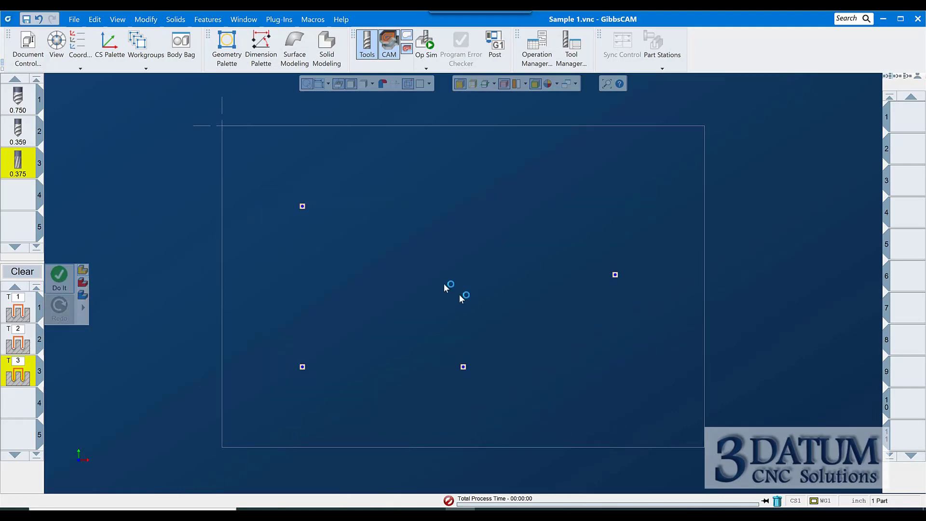
{"action": "right_click", "coordinate": [442, 210]}
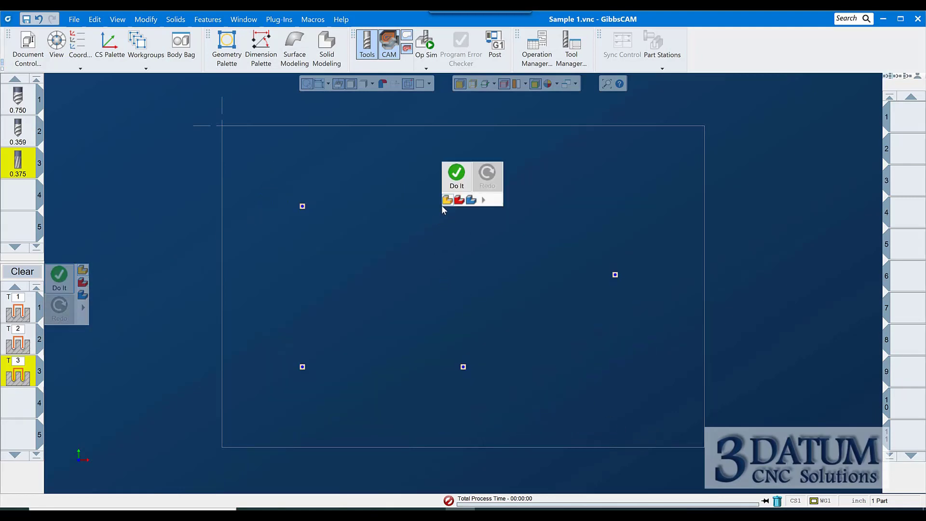
{"action": "left_click", "coordinate": [456, 176]}
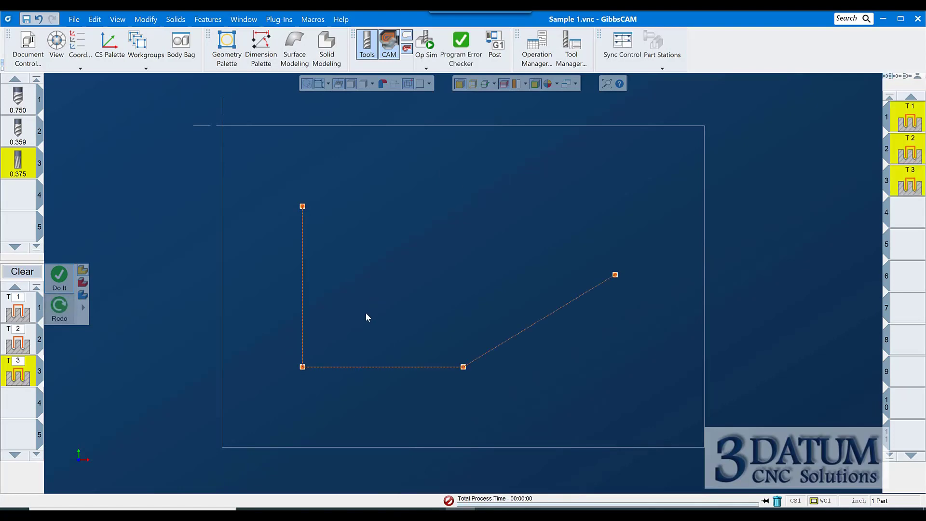
Simulate the three hole operations on the part in Op Sim, then close the simulation
{"action": "key", "text": "ctrl+i"}
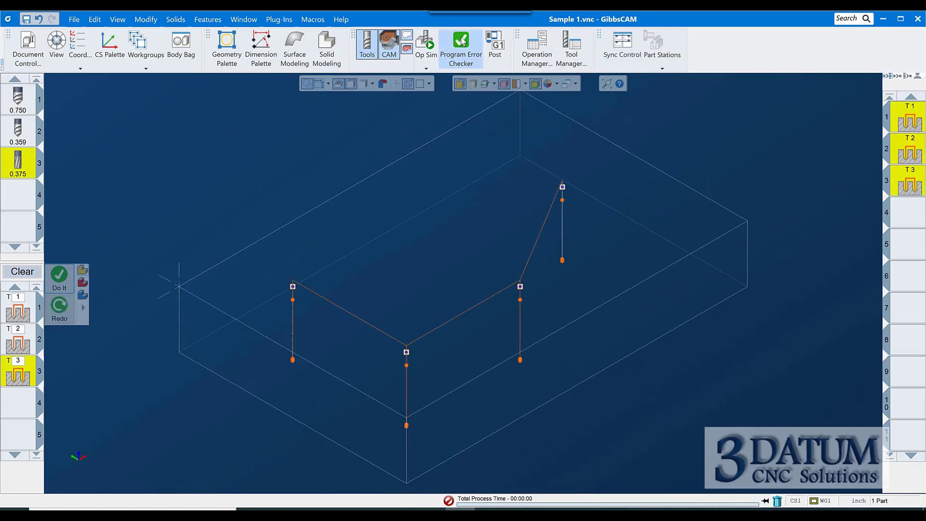
{"action": "left_click", "coordinate": [433, 46]}
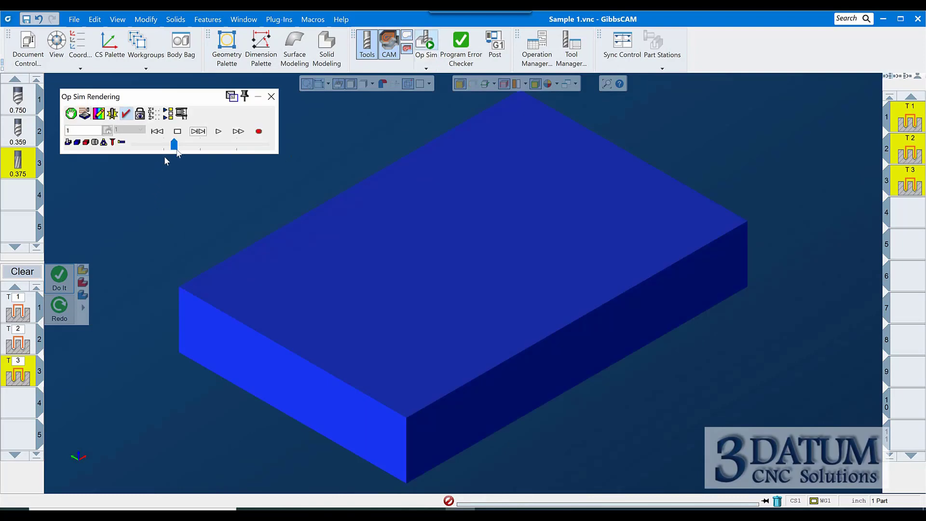
{"action": "left_click", "coordinate": [219, 131]}
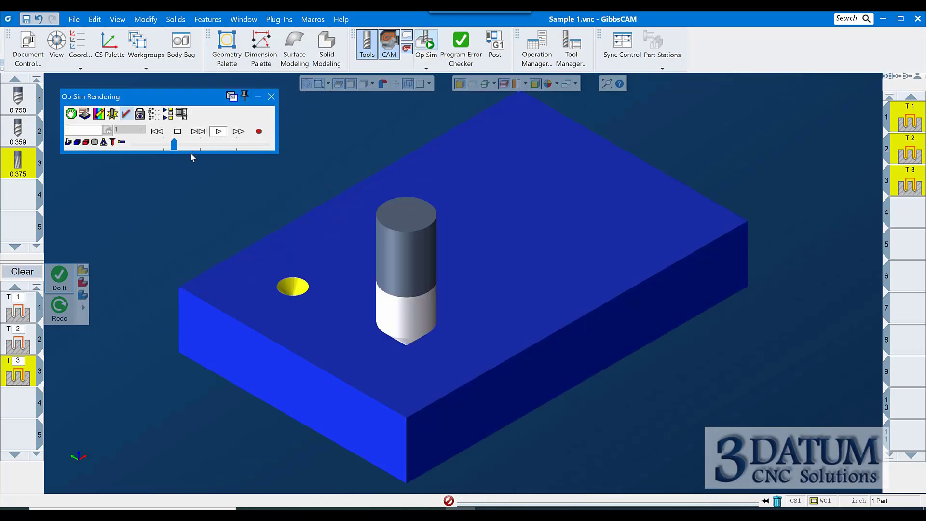
{"action": "left_click", "coordinate": [219, 131]}
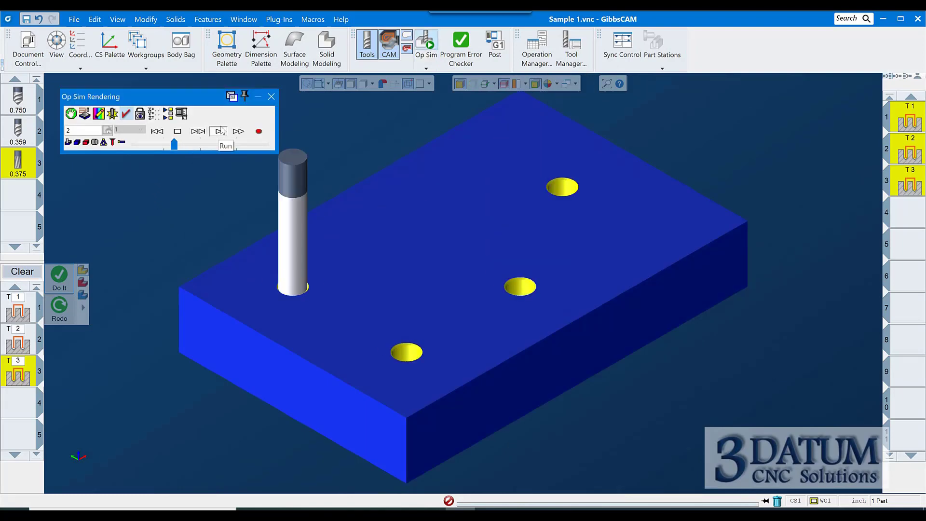
{"action": "left_click", "coordinate": [271, 97]}
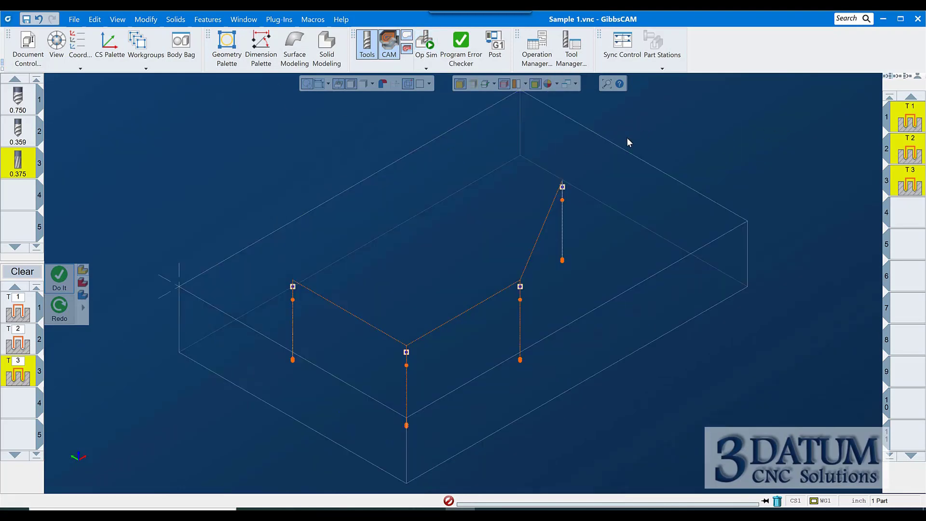
Clear the process list and translate the rightmost hole point -0.25 in X
{"action": "key", "text": "ctrl+h"}
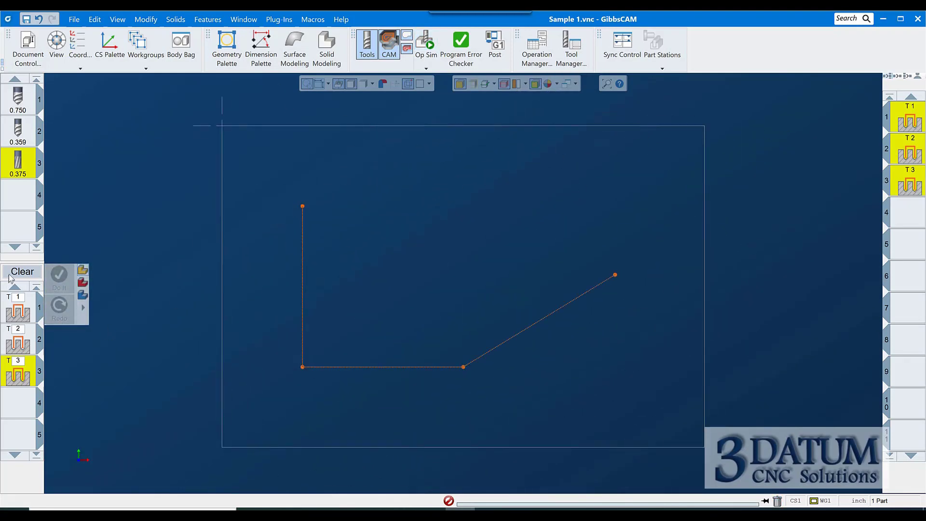
{"action": "left_click", "coordinate": [23, 271]}
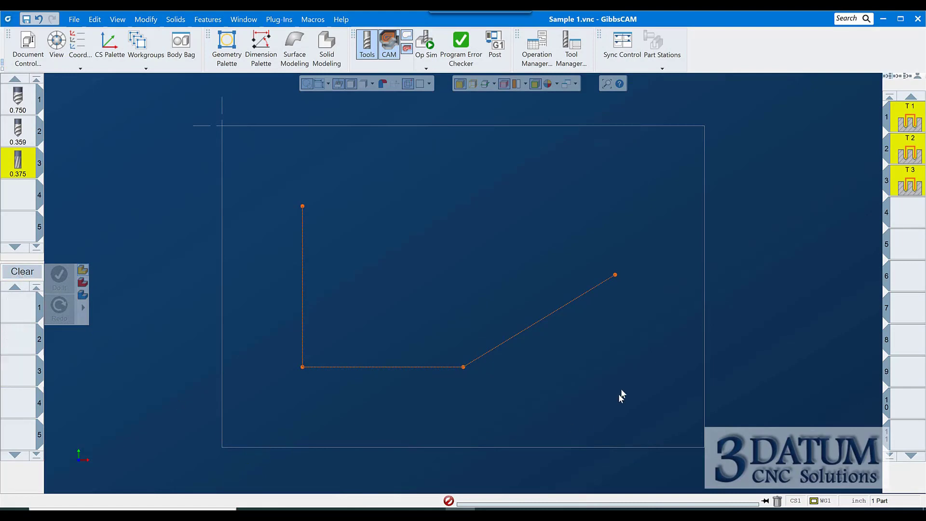
{"action": "left_click", "coordinate": [615, 275]}
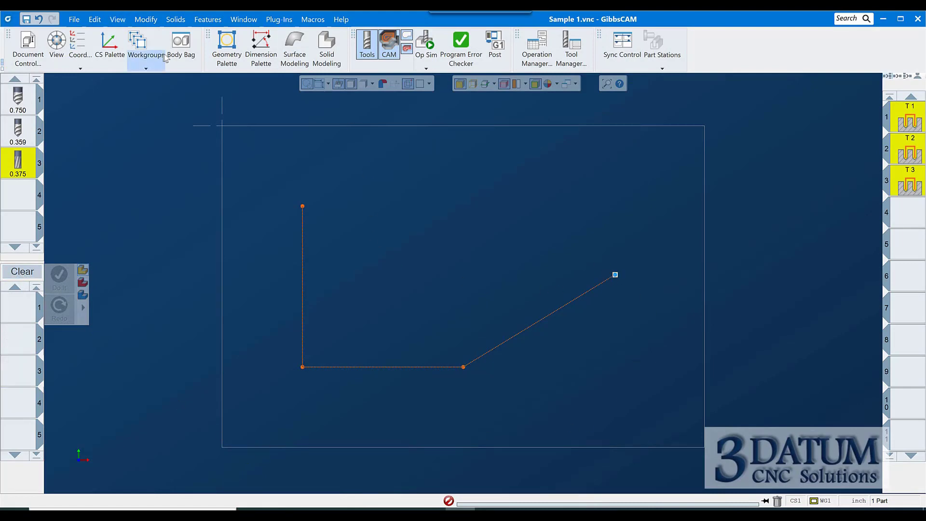
{"action": "left_click", "coordinate": [175, 20]}
{"action": "mouse_move", "coordinate": [147, 22]}
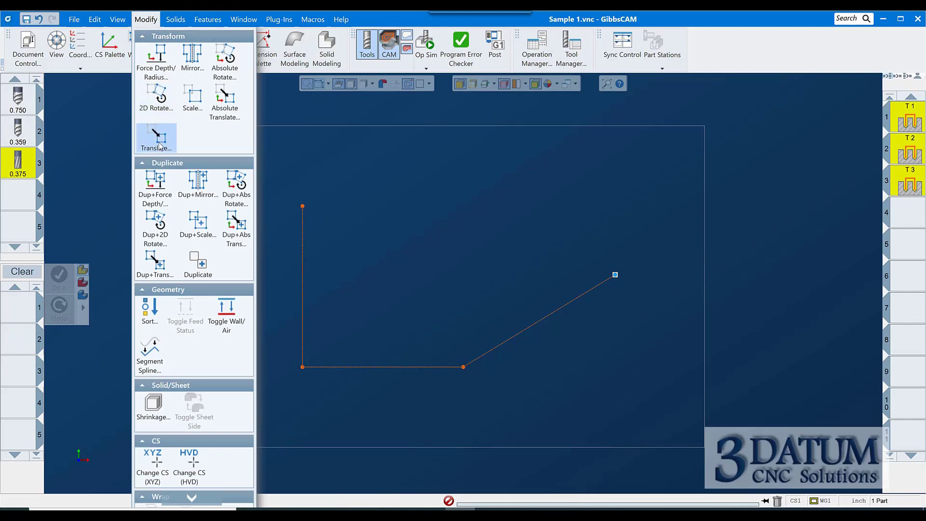
{"action": "left_click", "coordinate": [160, 143]}
{"action": "left_click", "coordinate": [184, 234]}
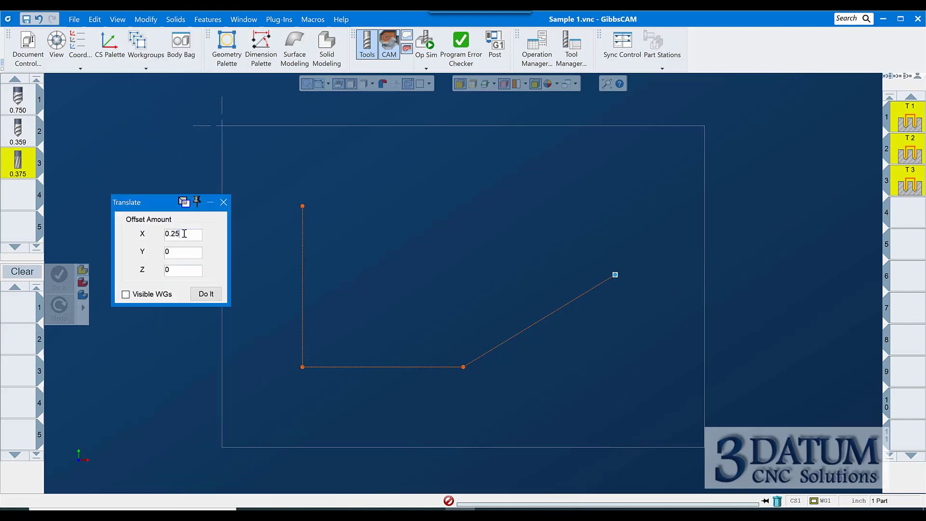
{"action": "key", "text": "Home"}
{"action": "type", "text": "-"}
{"action": "left_click", "coordinate": [223, 202]}
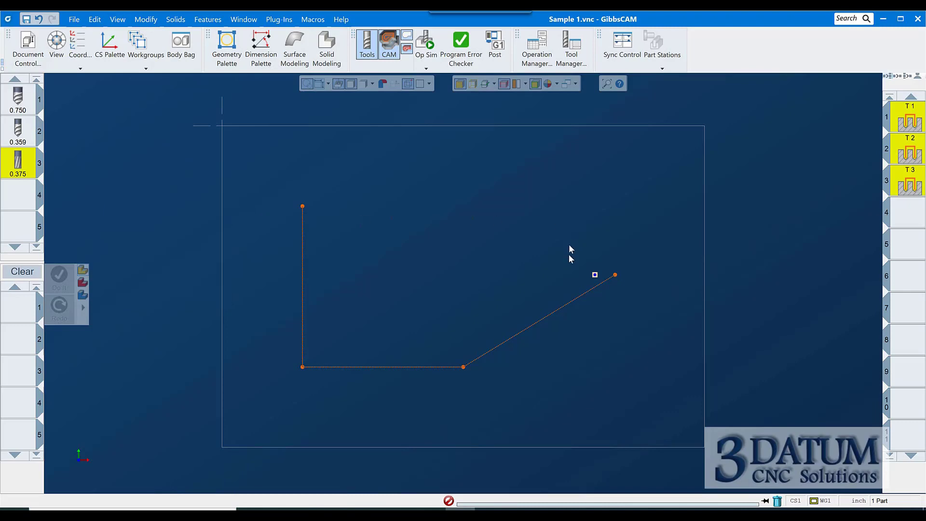
Reload operation 1's processes and redo the operations for the moved hole point
{"action": "double_click", "coordinate": [909, 122]}
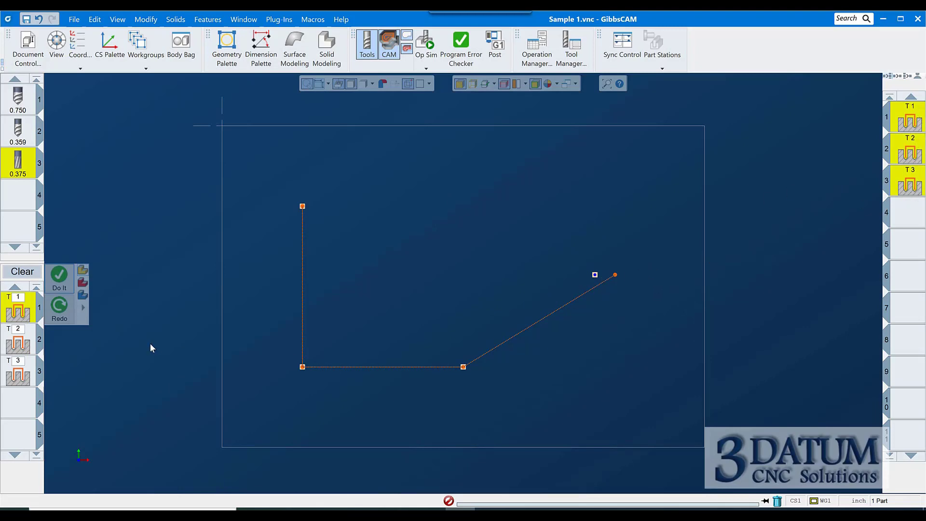
{"action": "right_click", "coordinate": [385, 198]}
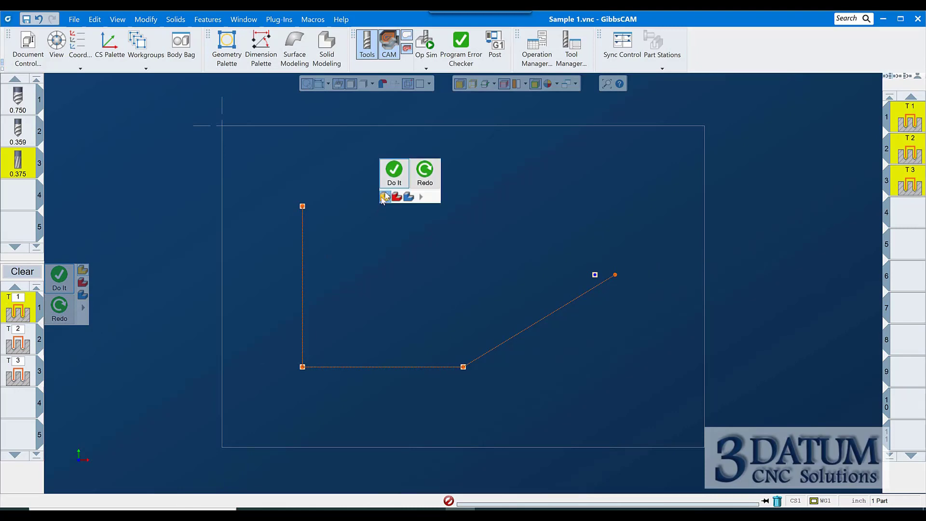
{"action": "left_click", "coordinate": [421, 173]}
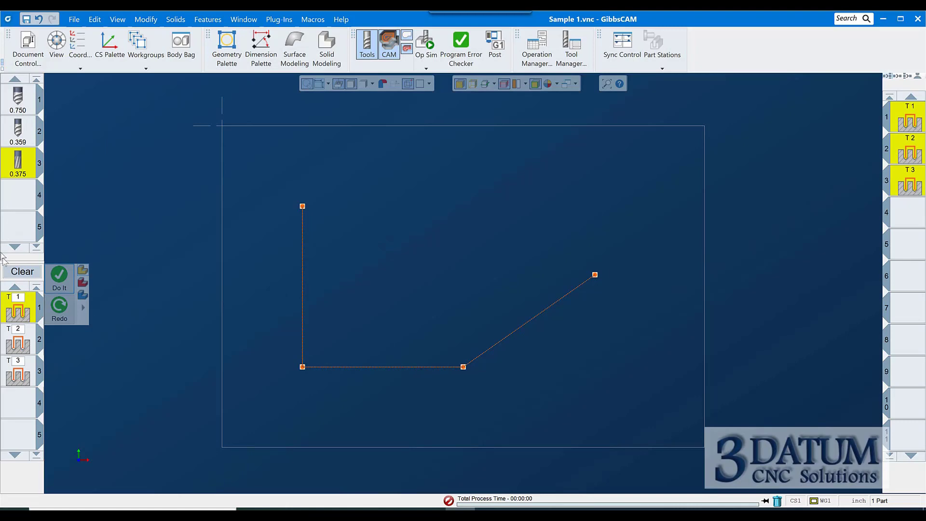
Start saving the process list and browse to the Misc Holes process folder, picking the Ream .375 Thru 1dp name
{"action": "right_click", "coordinate": [20, 328]}
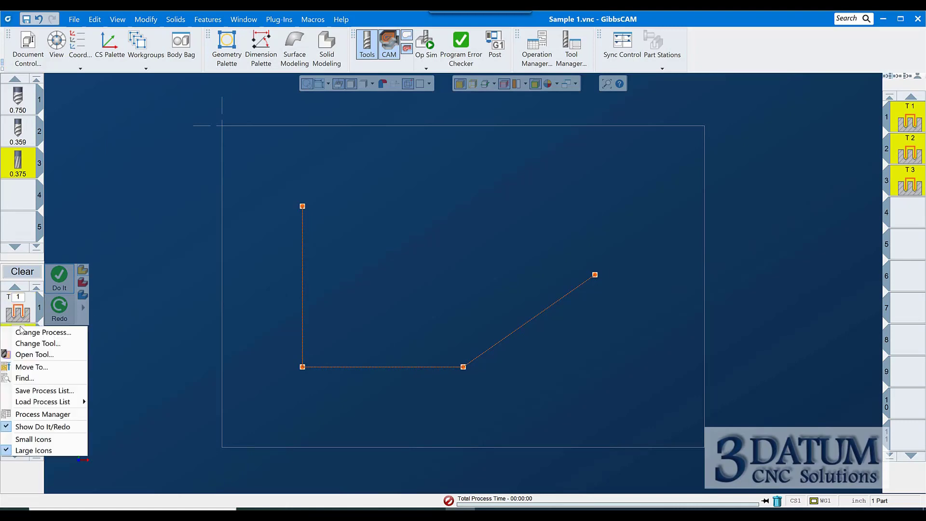
{"action": "left_click", "coordinate": [58, 390]}
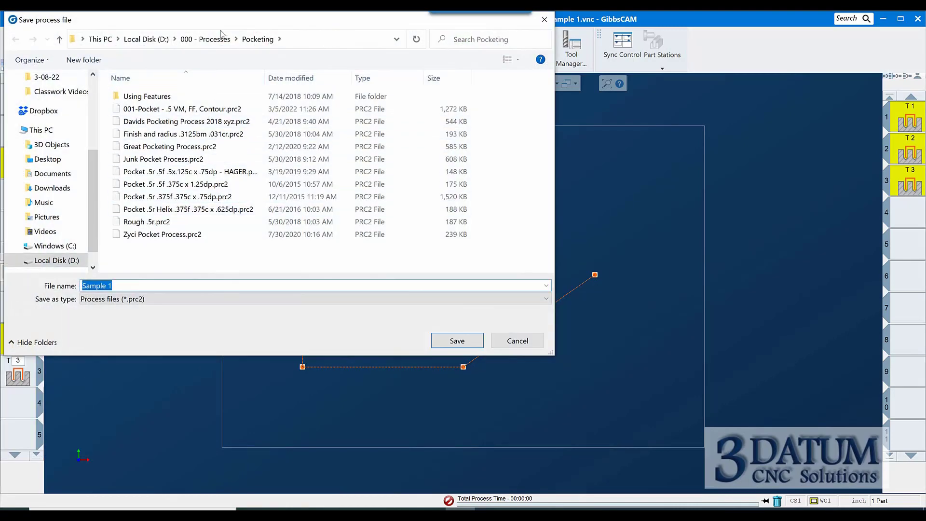
{"action": "left_click", "coordinate": [215, 40]}
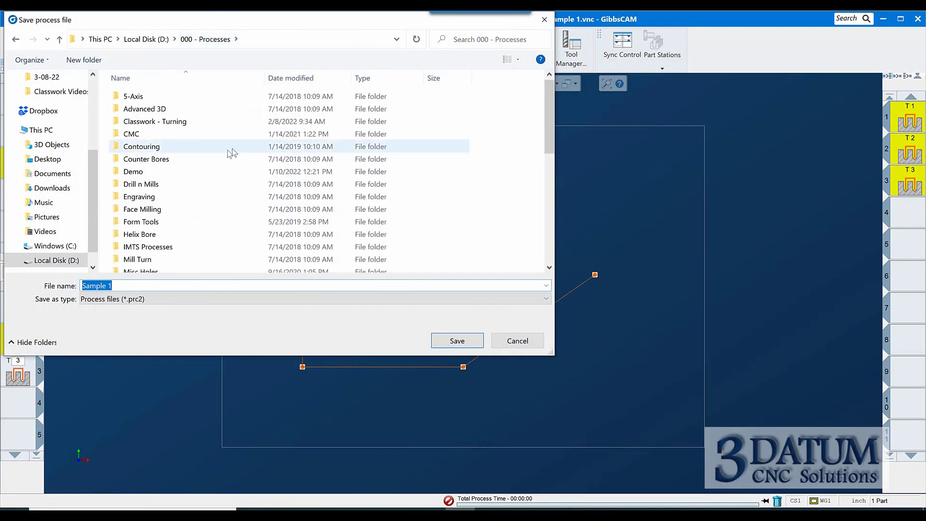
{"action": "scroll", "coordinate": [222, 164], "scroll_direction": "down", "scroll_amount": 1}
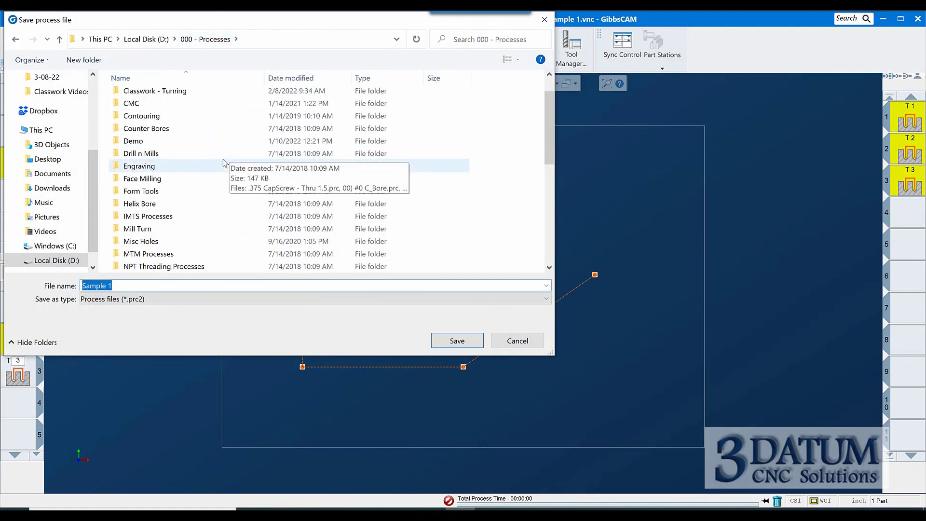
{"action": "left_click", "coordinate": [135, 242]}
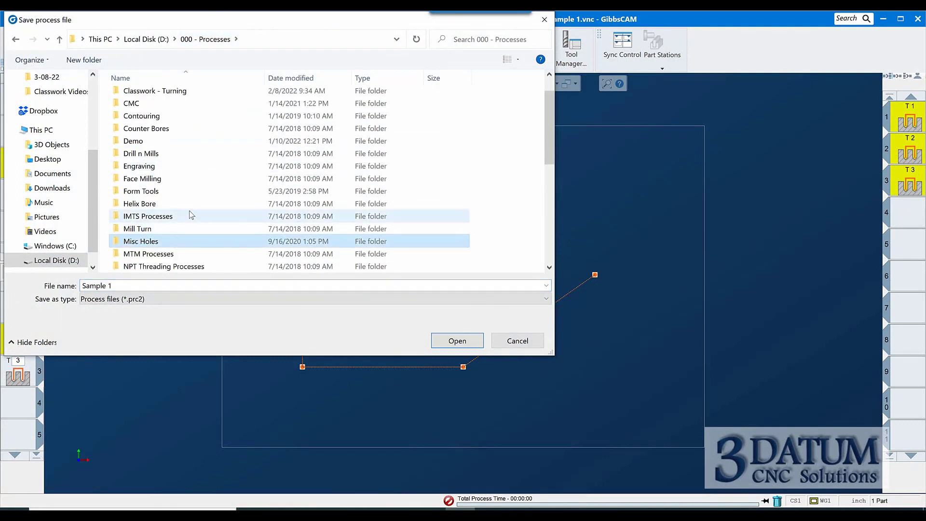
{"action": "double_click", "coordinate": [167, 241]}
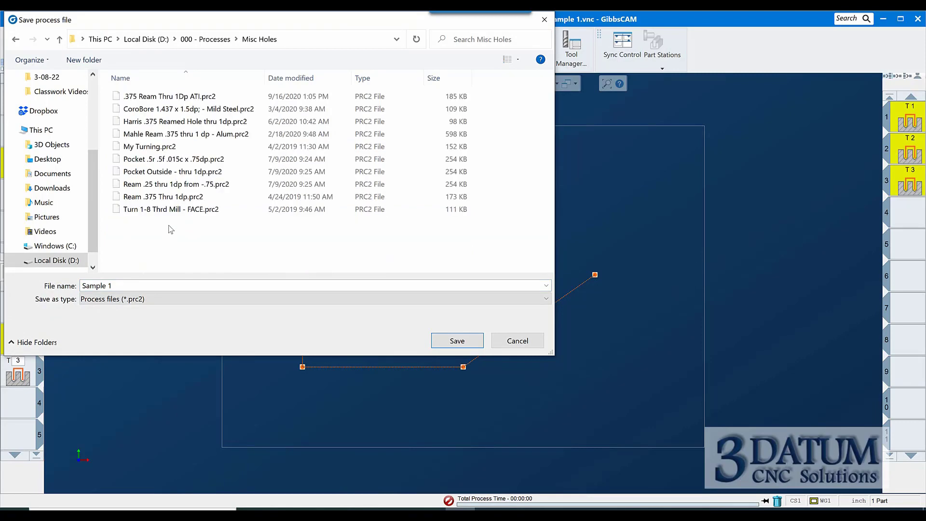
{"action": "left_click", "coordinate": [145, 196]}
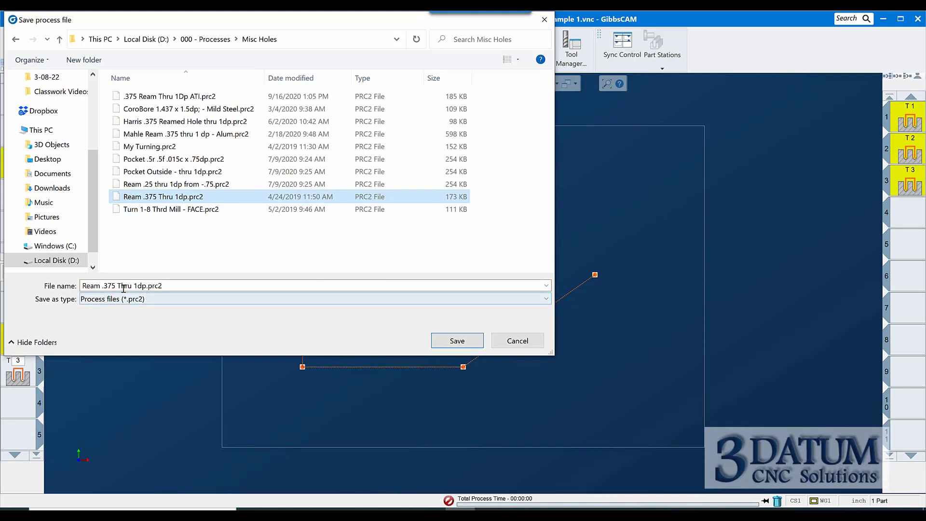
{"action": "left_click", "coordinate": [176, 286]}
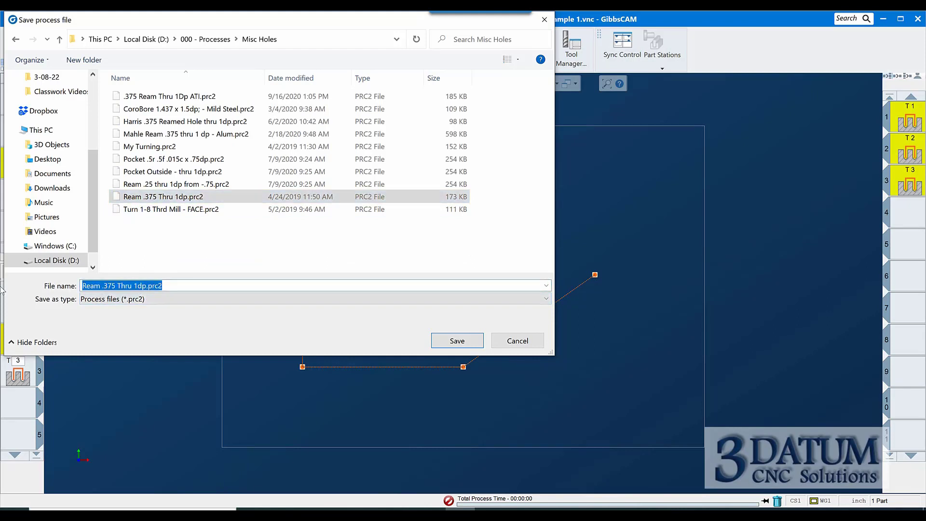
Set the process file name to Ream .375 thru 1 DP
{"action": "left_click", "coordinate": [86, 163]}
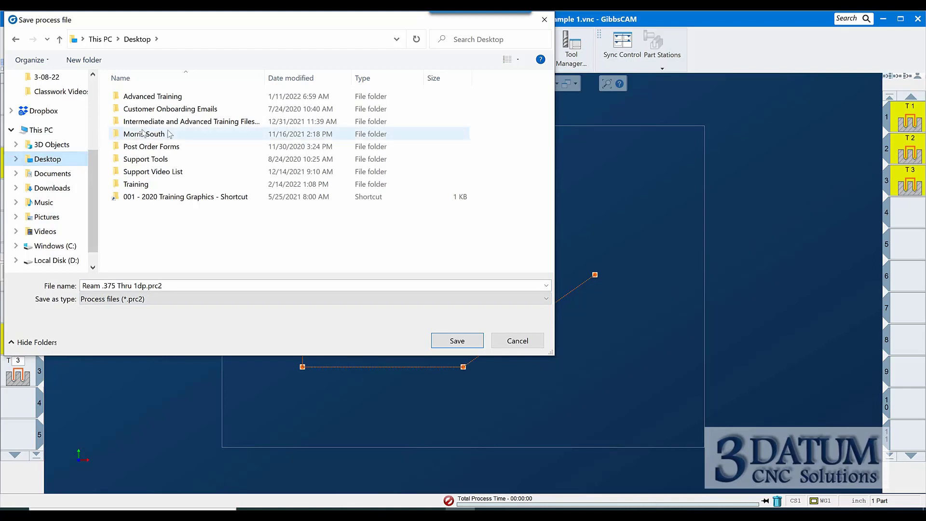
{"action": "left_click", "coordinate": [168, 285]}
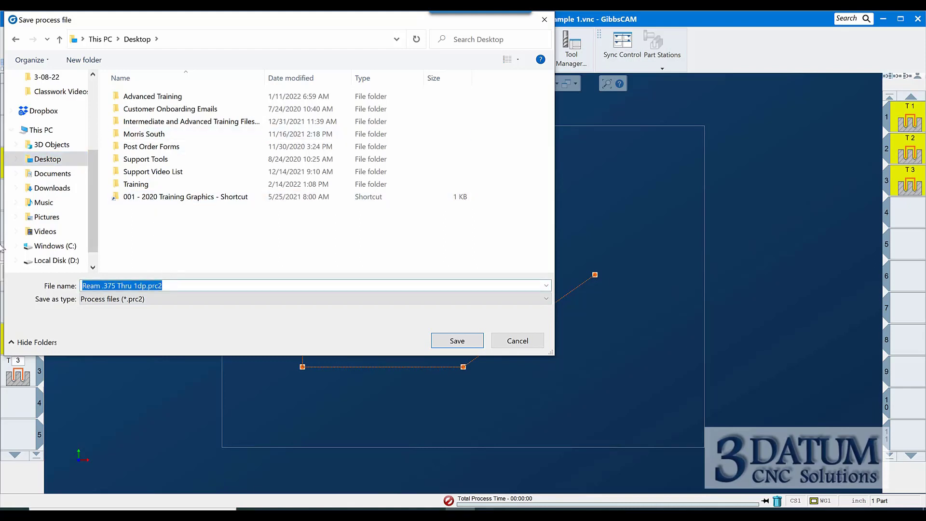
{"action": "type", "text": "Ream"}
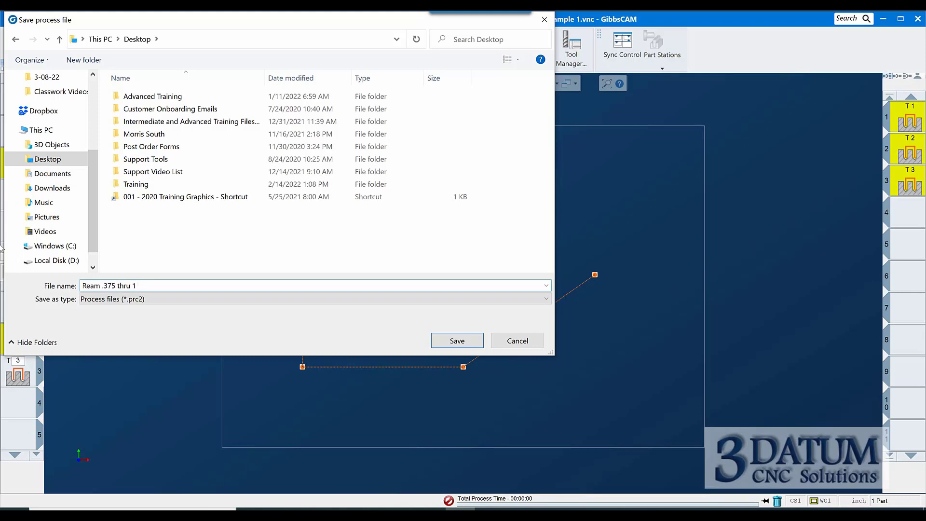
{"action": "type", "text": "D"}
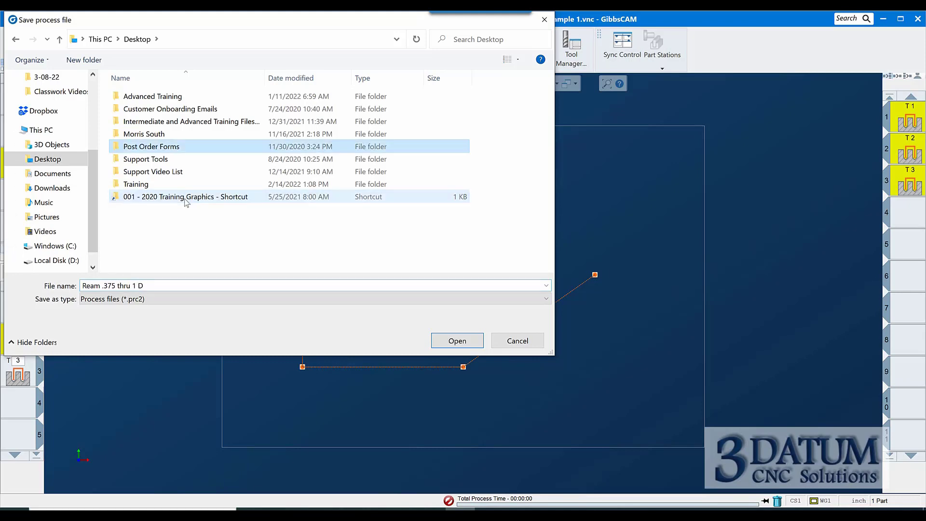
{"action": "key", "text": "BackSpace"}
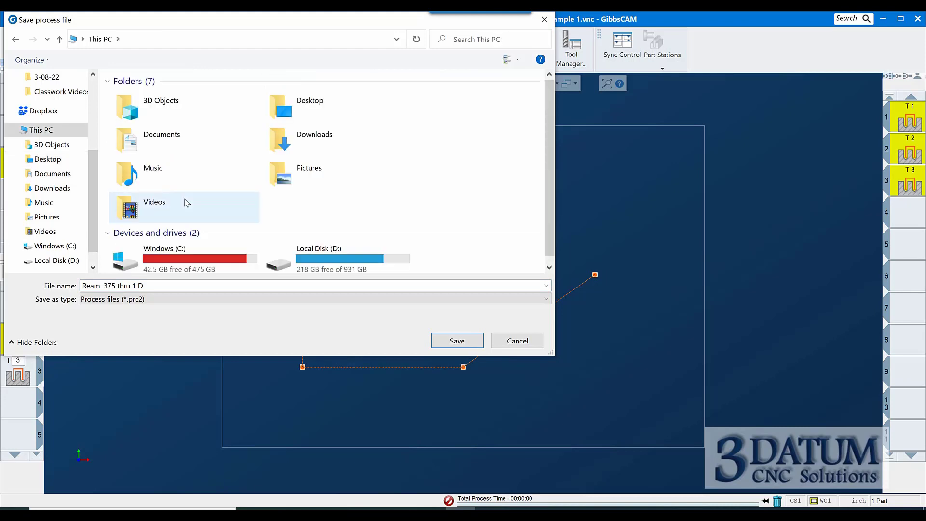
{"action": "left_click", "coordinate": [144, 285]}
{"action": "left_click", "coordinate": [159, 286]}
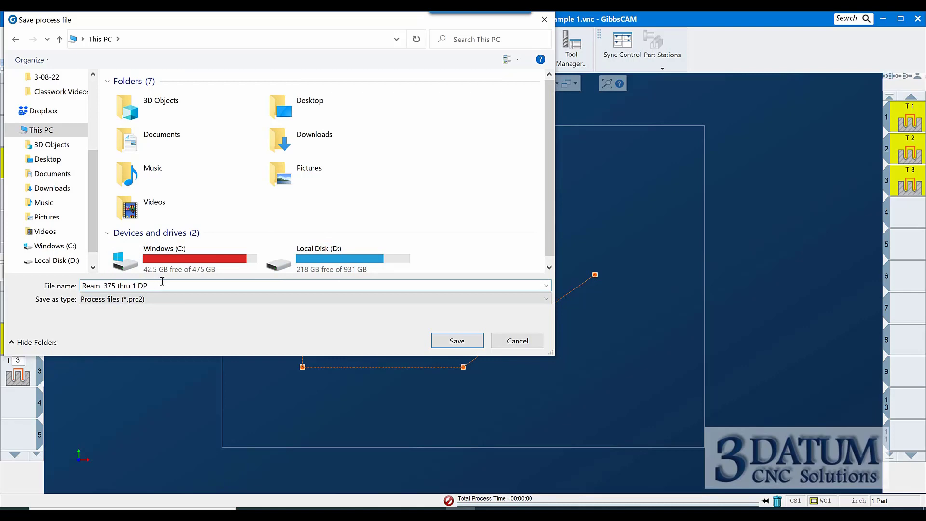
Save the process list as Ream .375 thru 1 DP ABC in the 000 - Processes > Misc Holes folder on Local Disk (D:)
{"action": "left_click", "coordinate": [57, 261]}
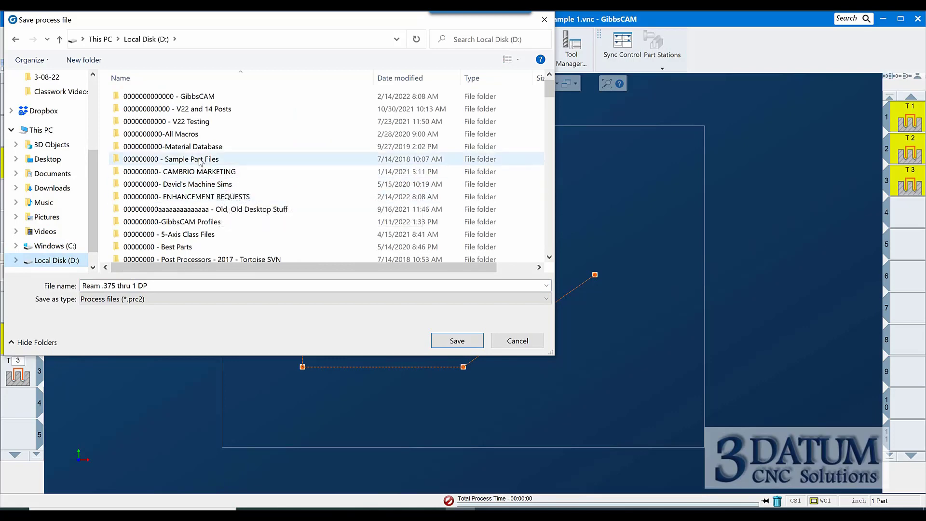
{"action": "scroll", "coordinate": [198, 188], "scroll_direction": "down", "scroll_amount": 2}
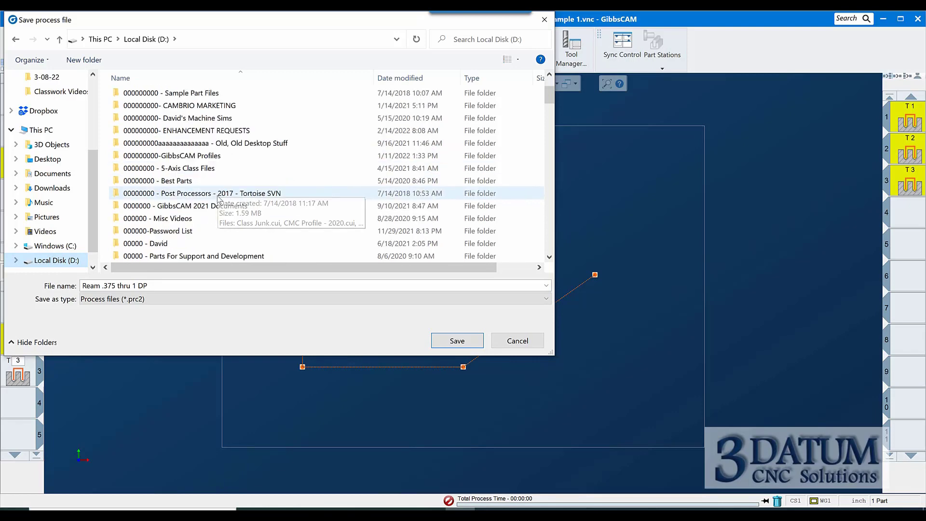
{"action": "scroll", "coordinate": [192, 219], "scroll_direction": "down", "scroll_amount": 1}
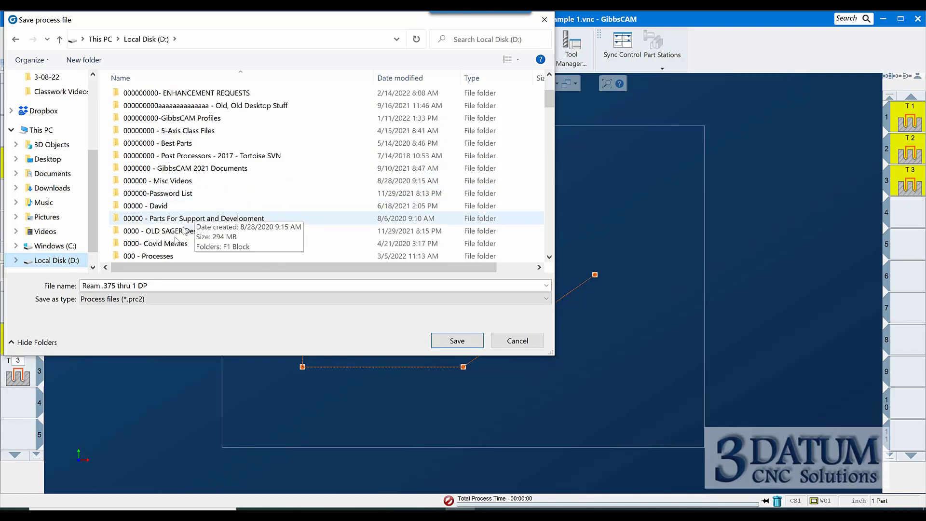
{"action": "double_click", "coordinate": [162, 258]}
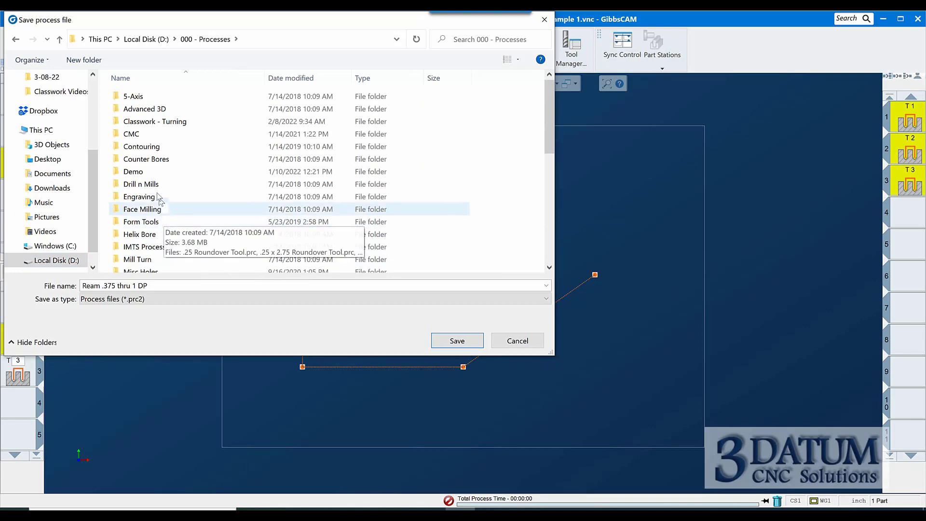
{"action": "scroll", "coordinate": [144, 210], "scroll_direction": "down", "scroll_amount": 2}
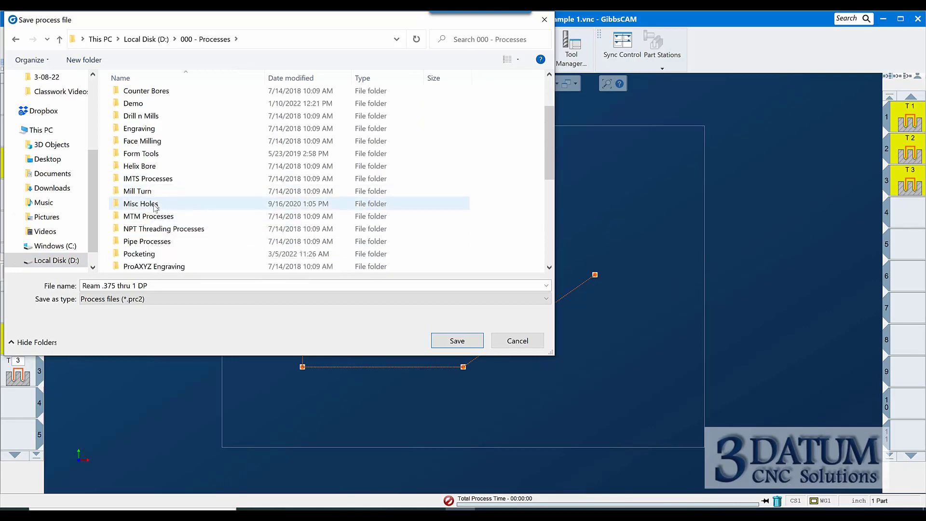
{"action": "double_click", "coordinate": [153, 205]}
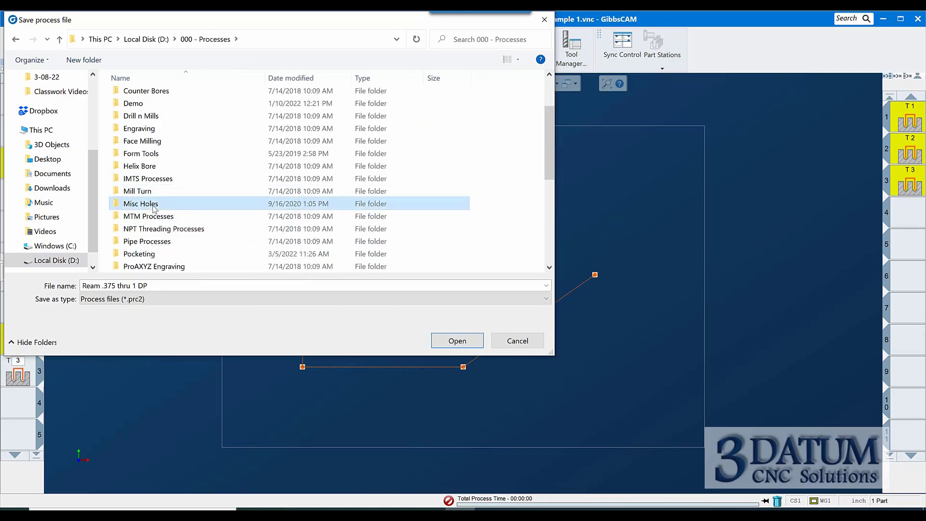
{"action": "left_click", "coordinate": [163, 286]}
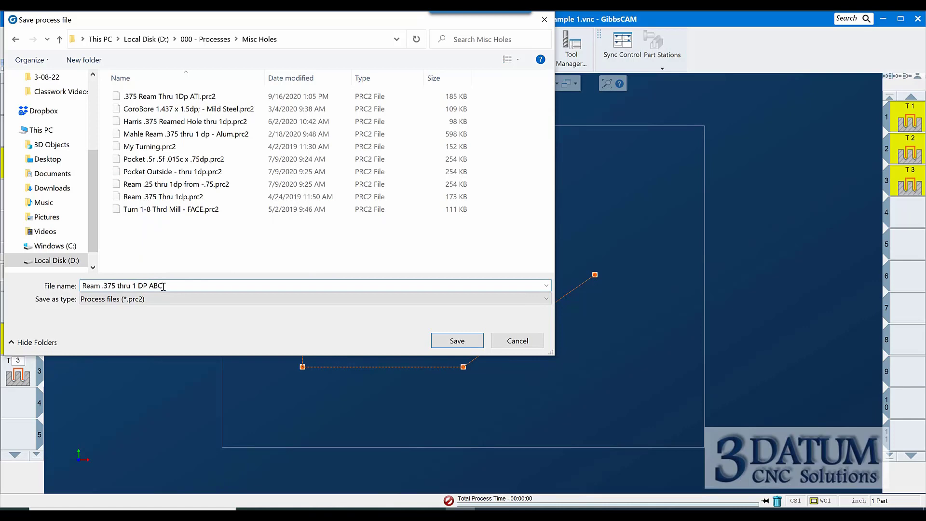
{"action": "left_click", "coordinate": [457, 341]}
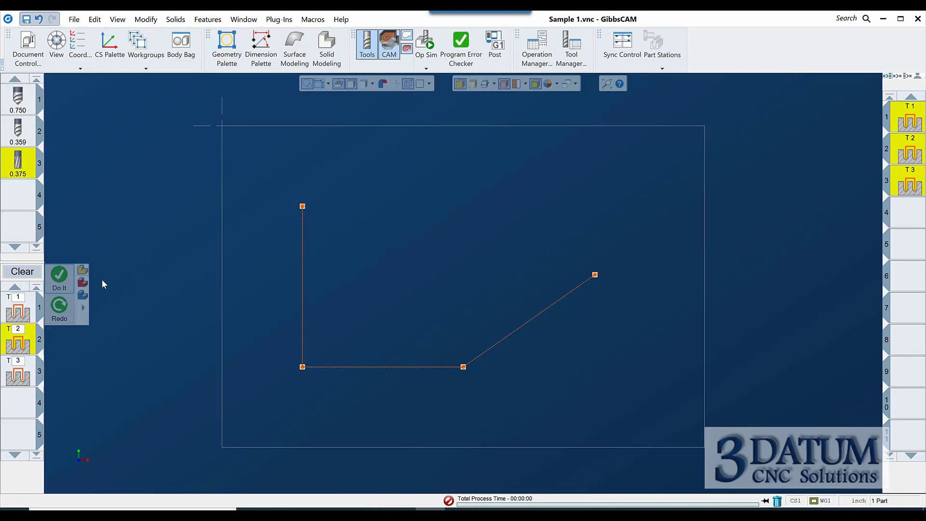
Open the Sample 2 part file from the 3-08-22 classwork folder
{"action": "left_click", "coordinate": [27, 46]}
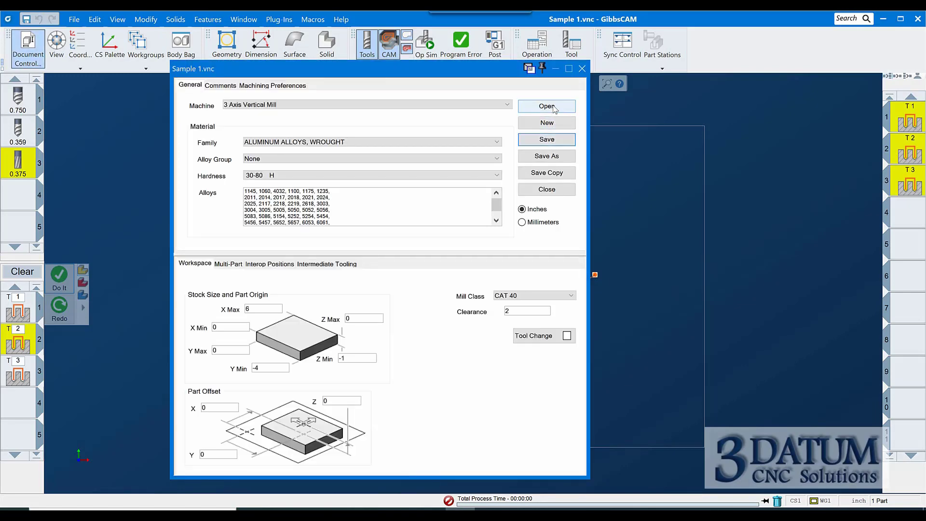
{"action": "left_click", "coordinate": [550, 109]}
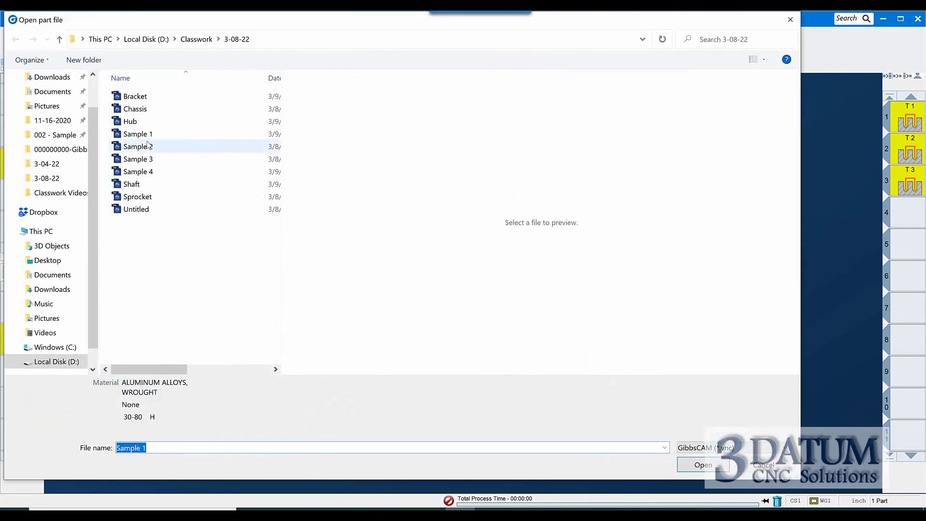
{"action": "left_click", "coordinate": [147, 147]}
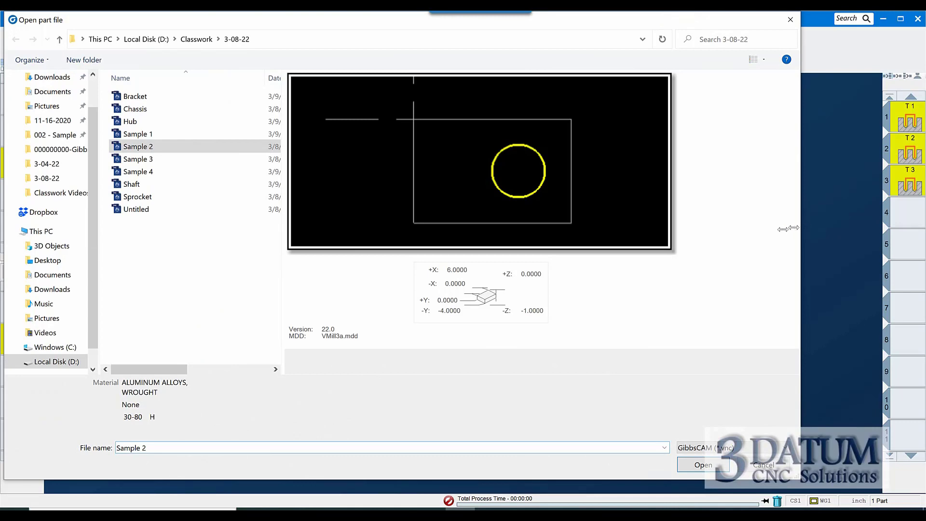
{"action": "left_click_drag", "start_coordinate": [800, 228], "coordinate": [605, 241]}
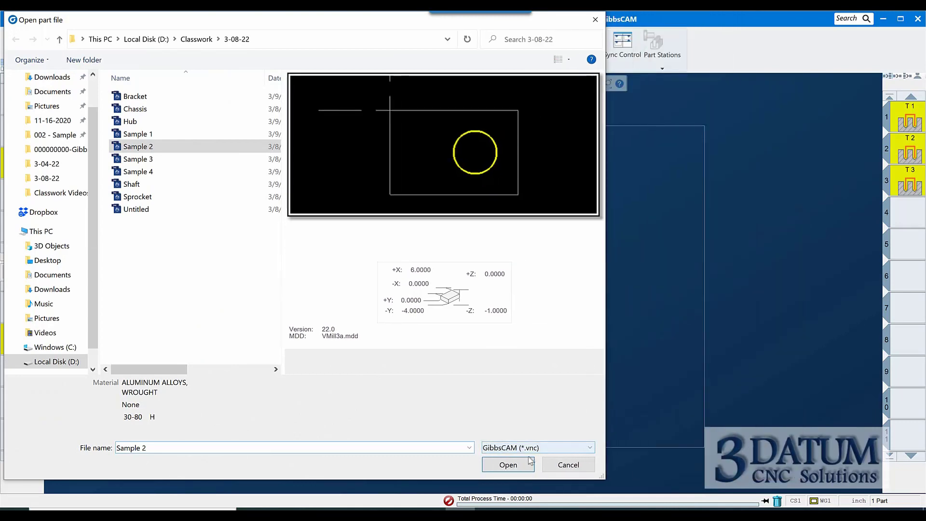
{"action": "left_click", "coordinate": [512, 469]}
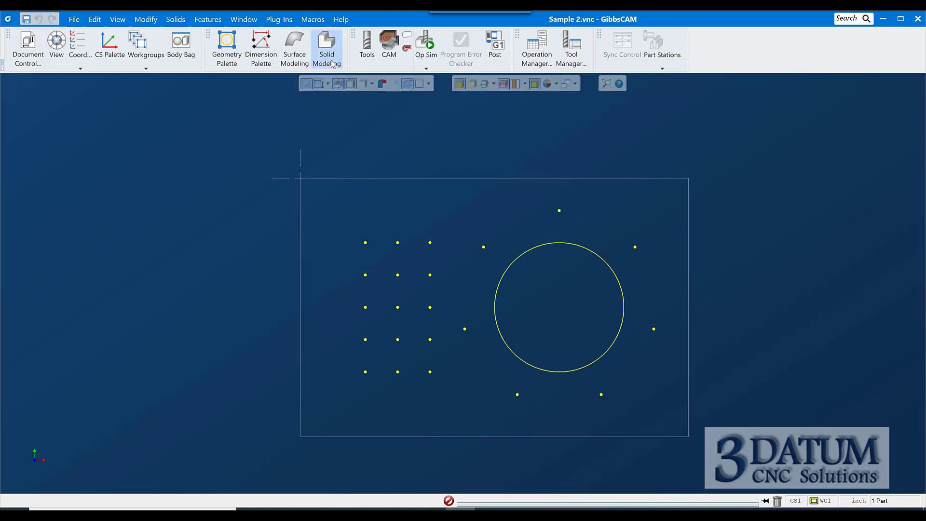
Switch to CAM and load the Ream .375 thru 1 DP ABC process list from Misc Holes
{"action": "left_click", "coordinate": [388, 44]}
{"action": "left_click", "coordinate": [387, 46]}
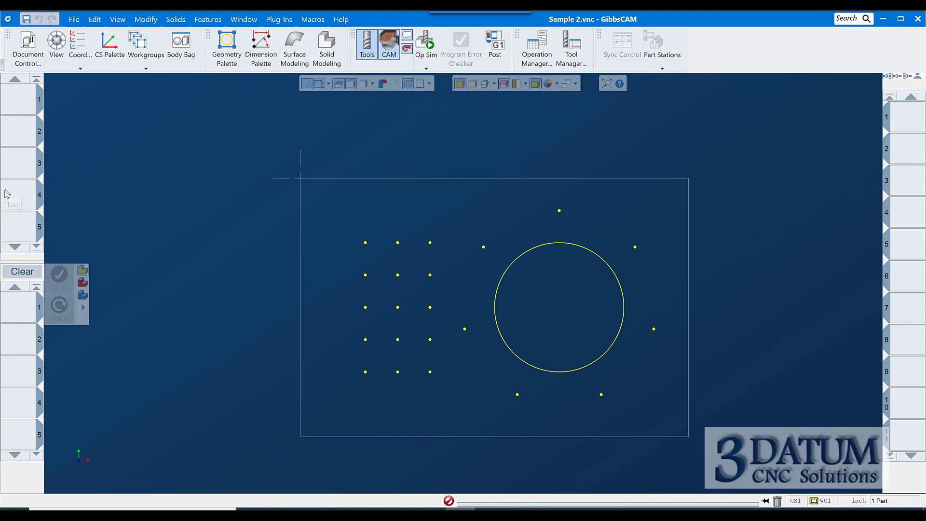
{"action": "right_click", "coordinate": [19, 313]}
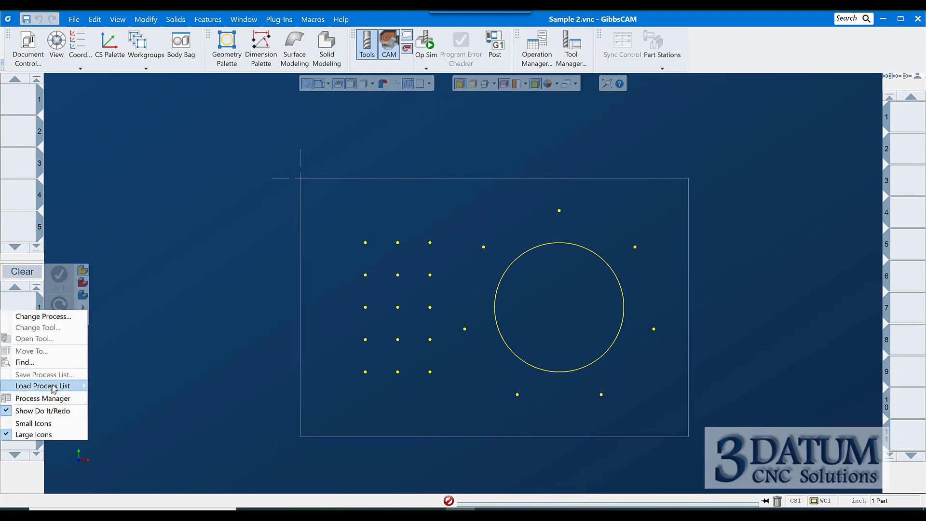
{"action": "mouse_move", "coordinate": [53, 388]}
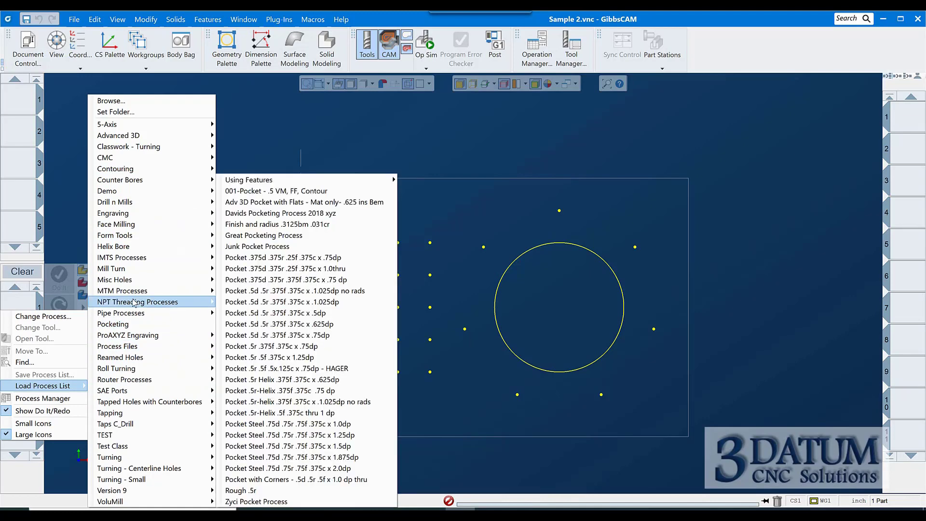
{"action": "mouse_move", "coordinate": [126, 278]}
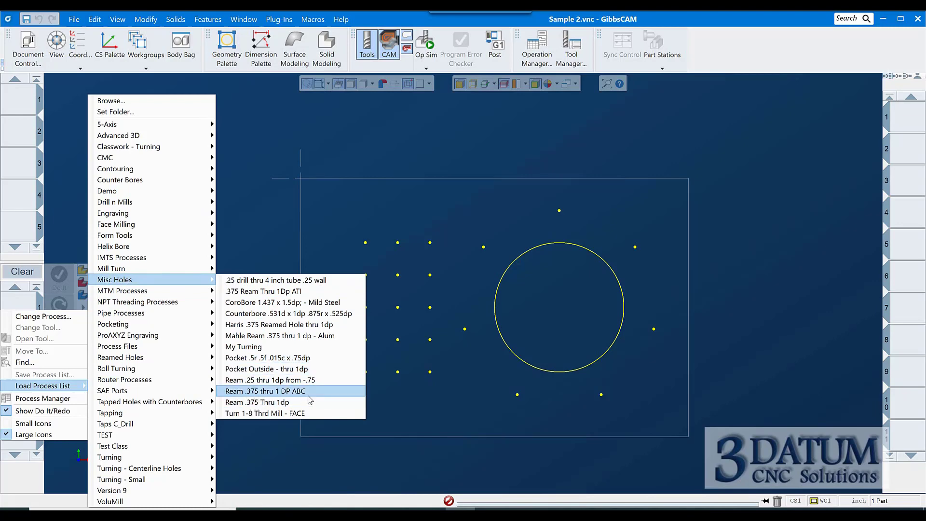
{"action": "left_click", "coordinate": [299, 392]}
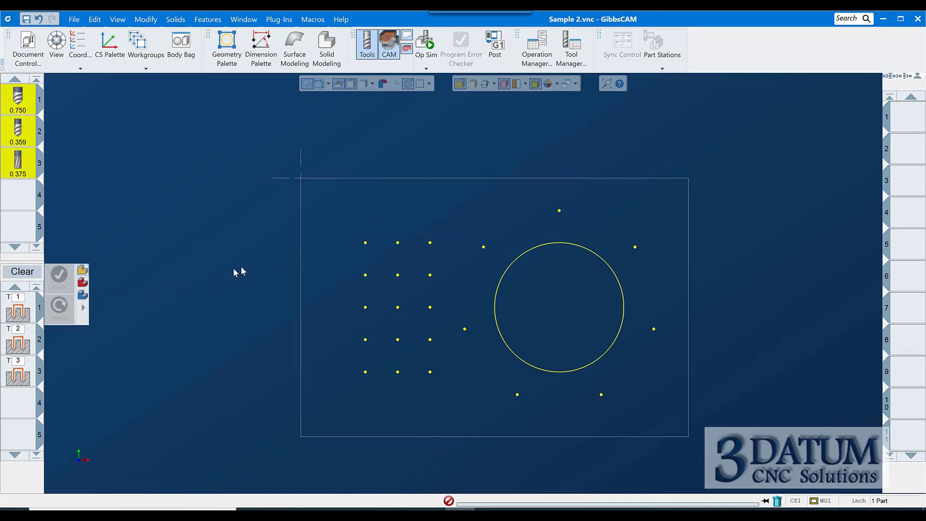
Select the seven points around the circle and generate the ream operations on them
{"action": "left_click_drag", "start_coordinate": [448, 154], "coordinate": [694, 437]}
{"action": "left_click", "coordinate": [549, 370]}
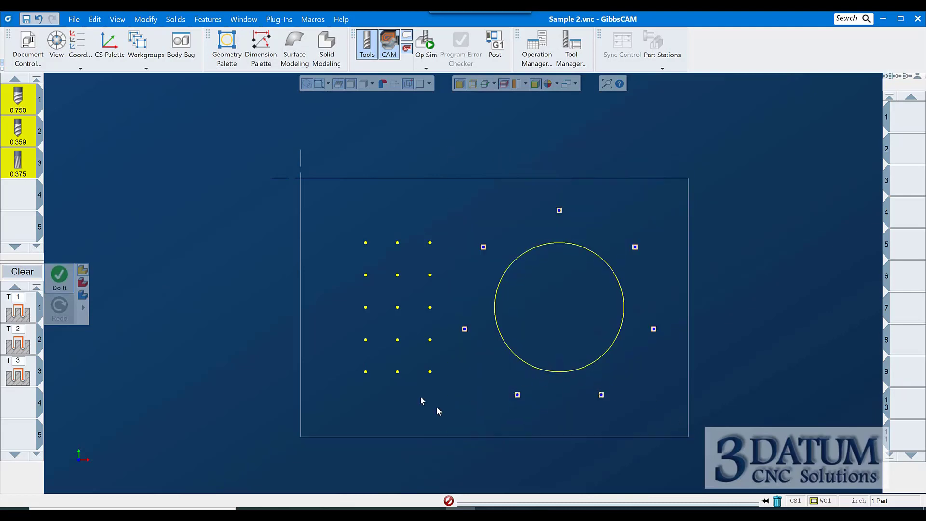
{"action": "right_click", "coordinate": [198, 259]}
{"action": "left_click", "coordinate": [211, 235]}
Clear the processes, load Pocket .5r-helix .375f .375c x 1.025dp no rads from Pocketing, and generate it on the circle
{"action": "left_click", "coordinate": [905, 218]}
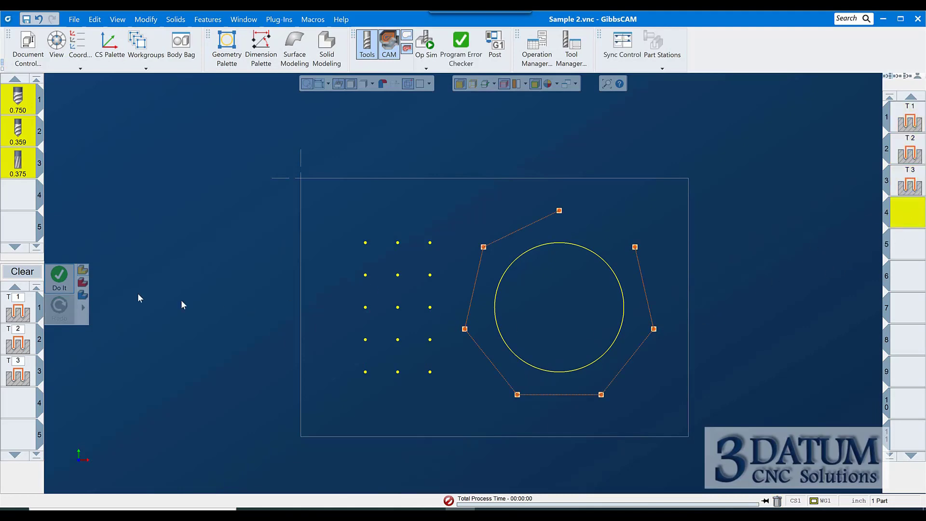
{"action": "left_click", "coordinate": [17, 272]}
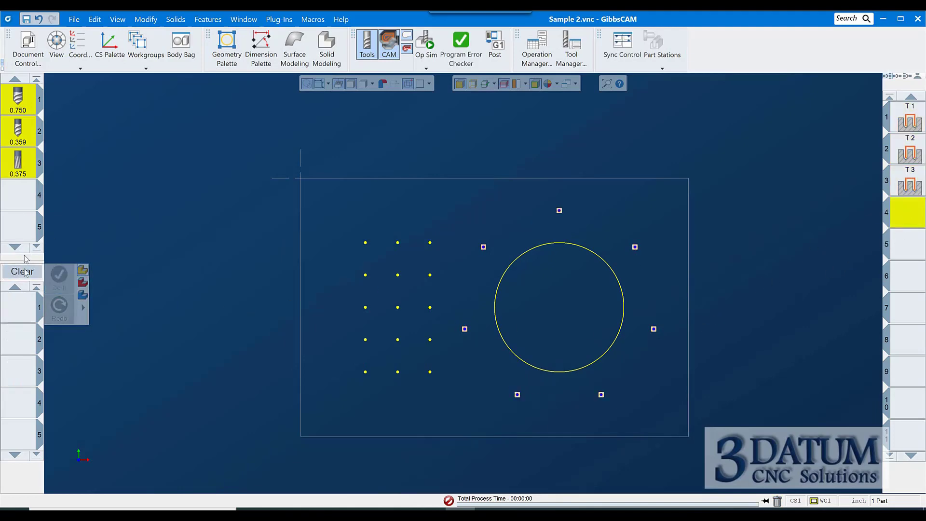
{"action": "right_click", "coordinate": [22, 306]}
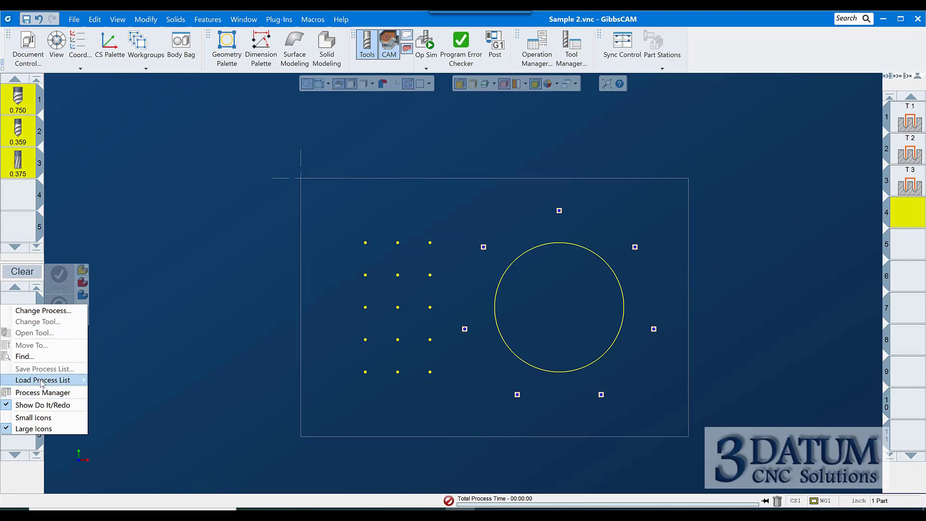
{"action": "mouse_move", "coordinate": [43, 380]}
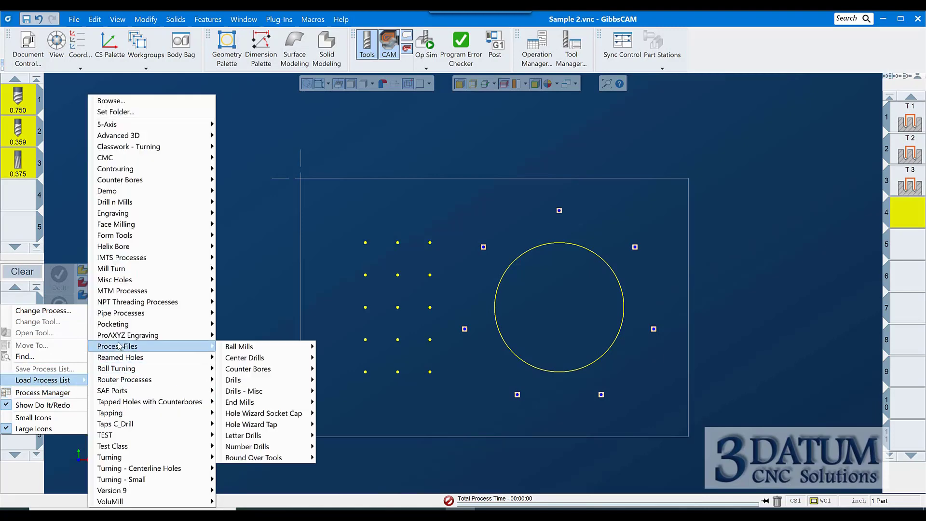
{"action": "mouse_move", "coordinate": [120, 325]}
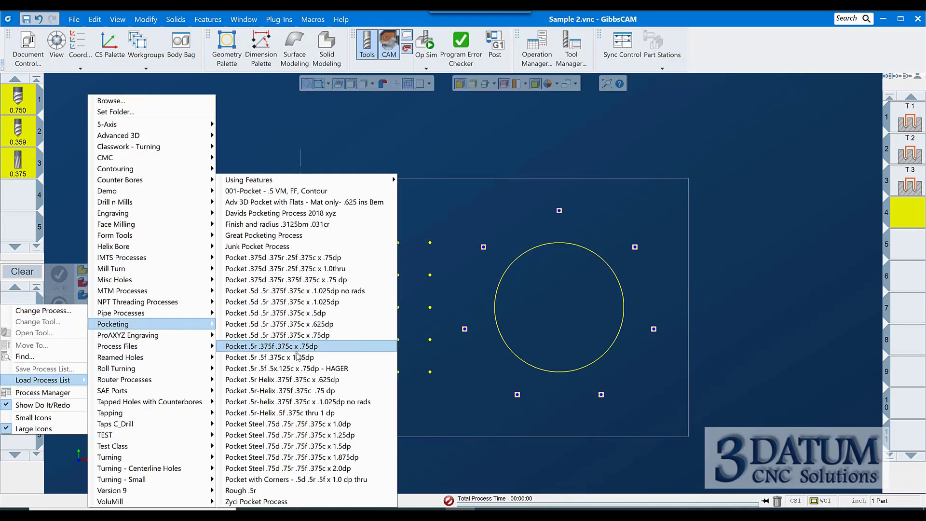
{"action": "left_click", "coordinate": [317, 407]}
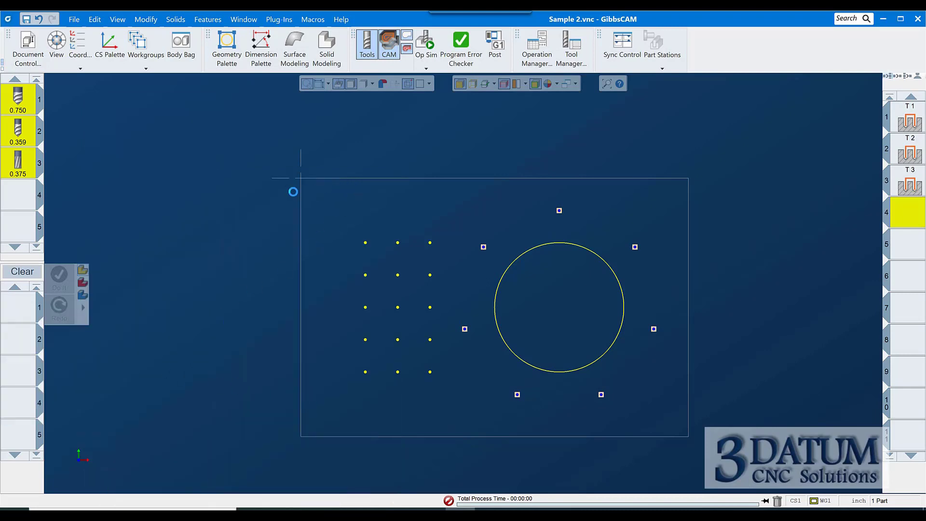
{"action": "left_click", "coordinate": [513, 262]}
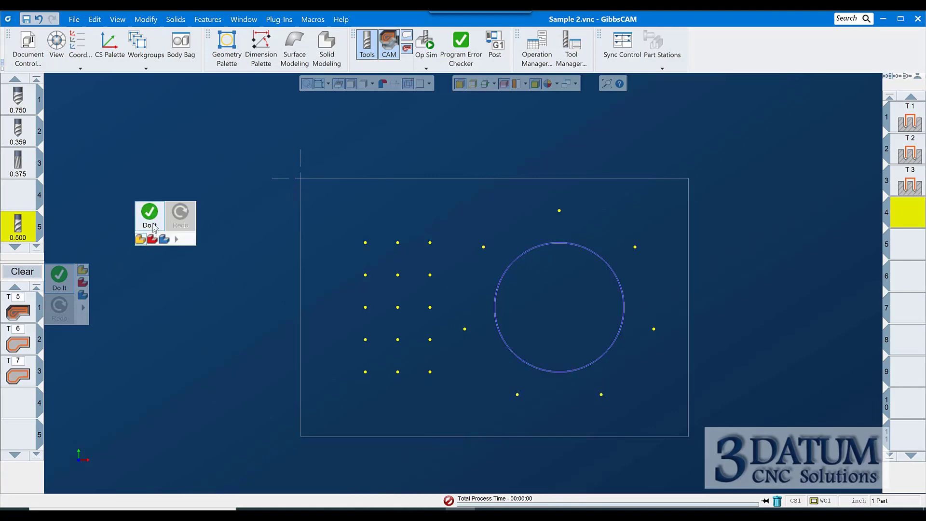
{"action": "left_click", "coordinate": [149, 214]}
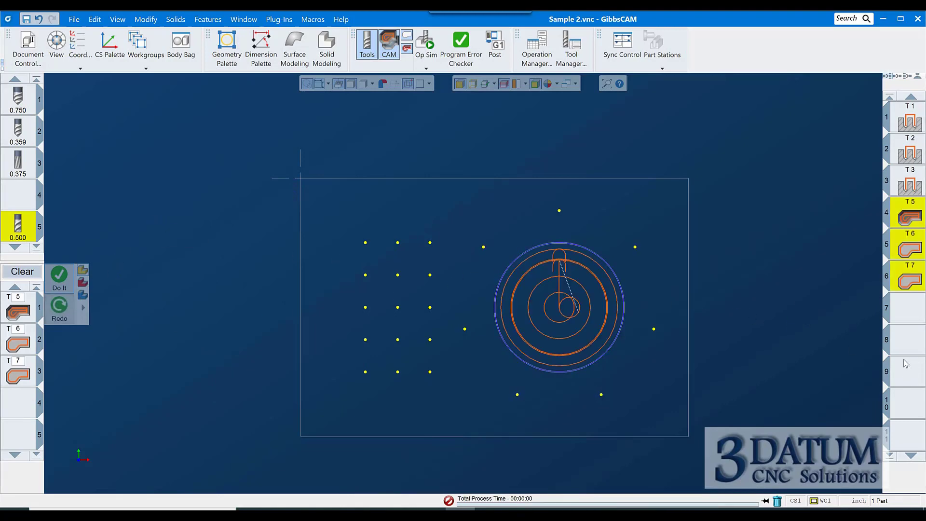
Clear the processes and load a tapping process list from Taps C_Drill under 02) 250 - 500
{"action": "left_click", "coordinate": [902, 318]}
{"action": "left_click", "coordinate": [23, 272]}
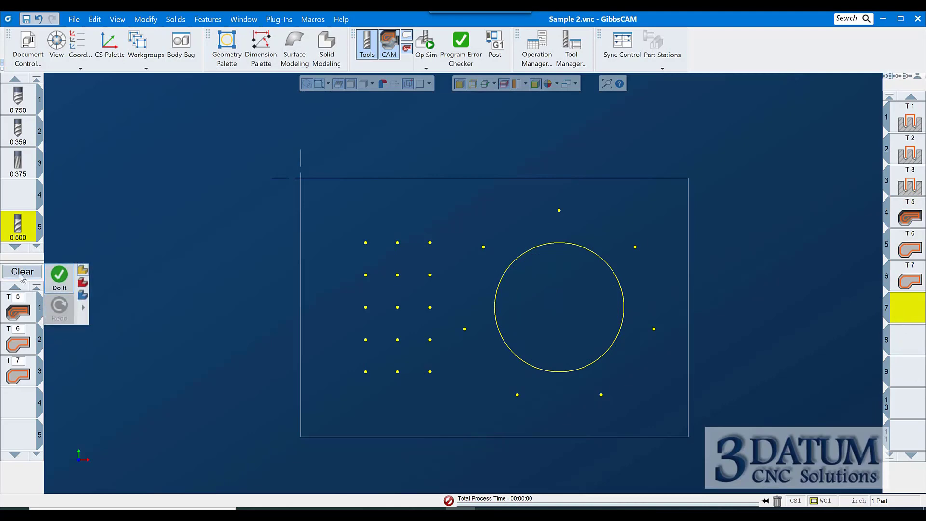
{"action": "right_click", "coordinate": [21, 323]}
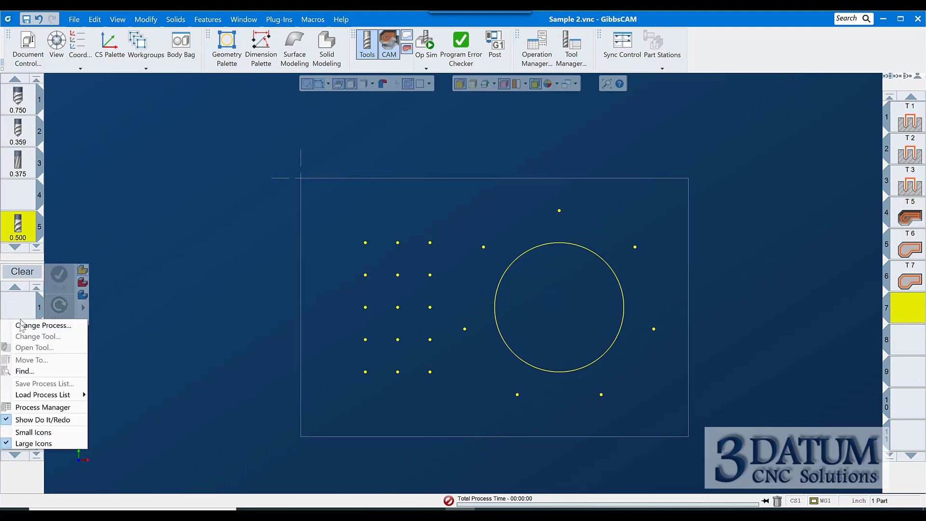
{"action": "mouse_move", "coordinate": [76, 399]}
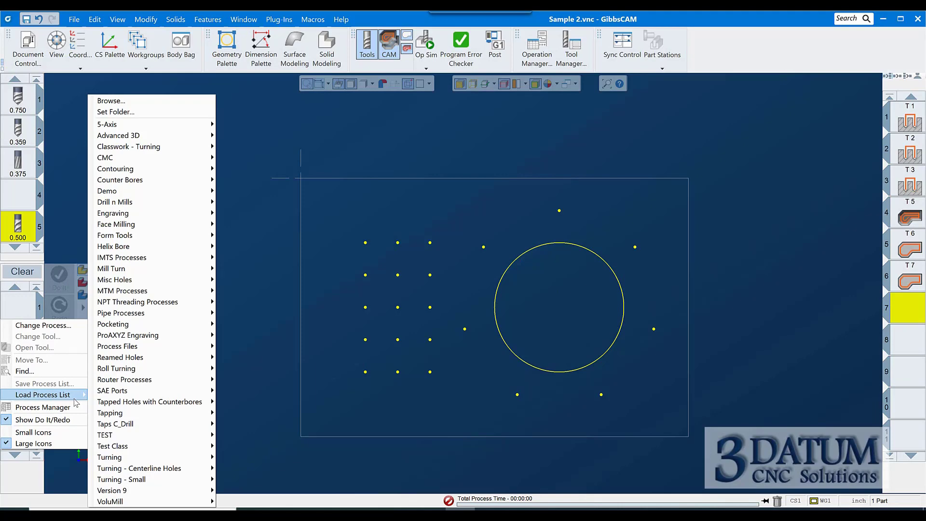
{"action": "mouse_move", "coordinate": [120, 425]}
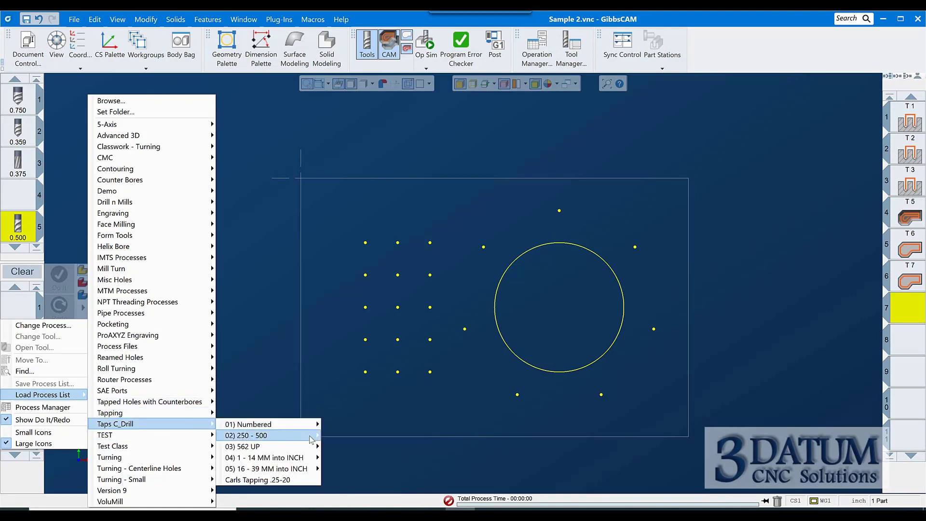
{"action": "mouse_move", "coordinate": [311, 438]}
{"action": "left_click", "coordinate": [348, 436]}
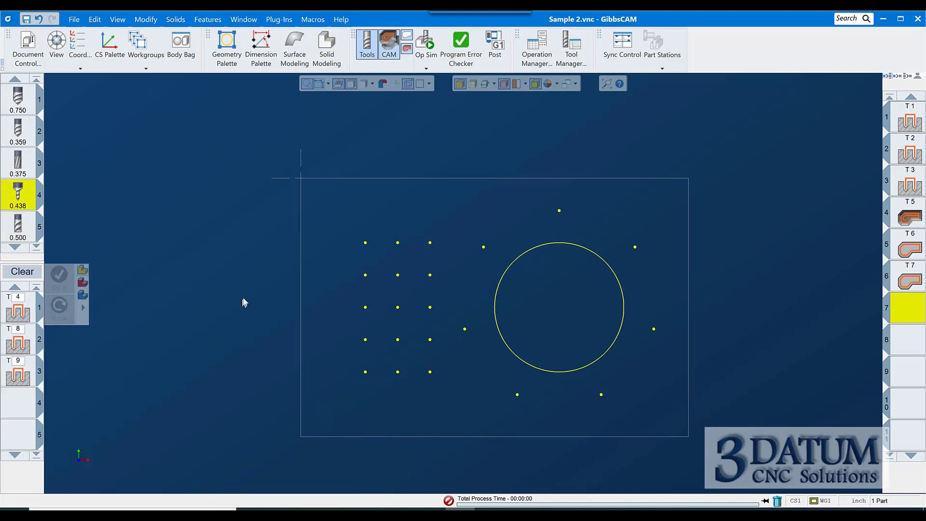
Select the 15-point hole grid, generate the tapping operations, and clear the process list
{"action": "left_click_drag", "start_coordinate": [311, 205], "coordinate": [466, 414]}
{"action": "right_click", "coordinate": [278, 318]}
{"action": "left_click", "coordinate": [293, 291]}
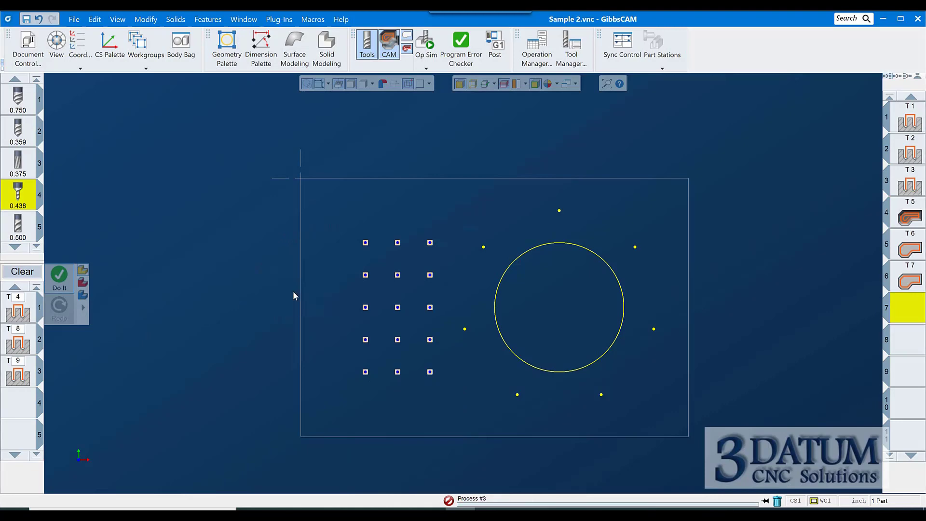
{"action": "key", "text": "ctrl+i"}
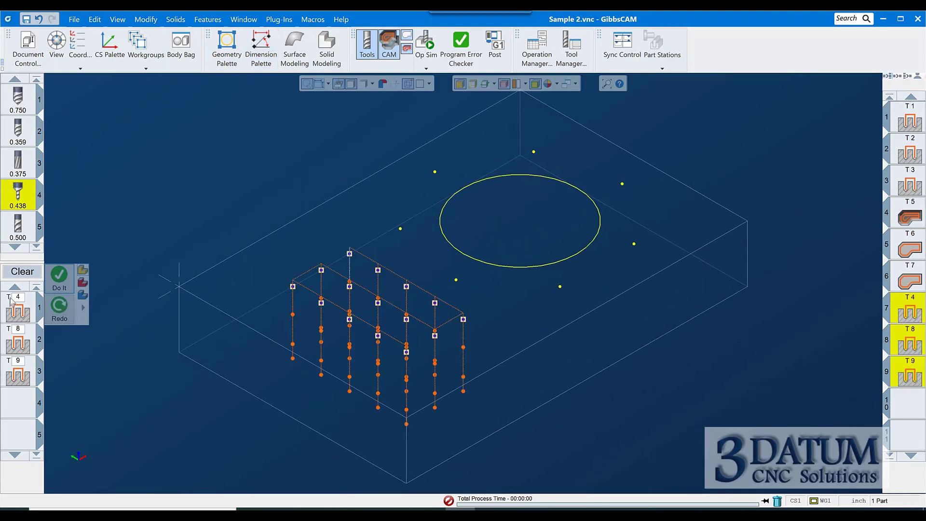
{"action": "left_click", "coordinate": [22, 271]}
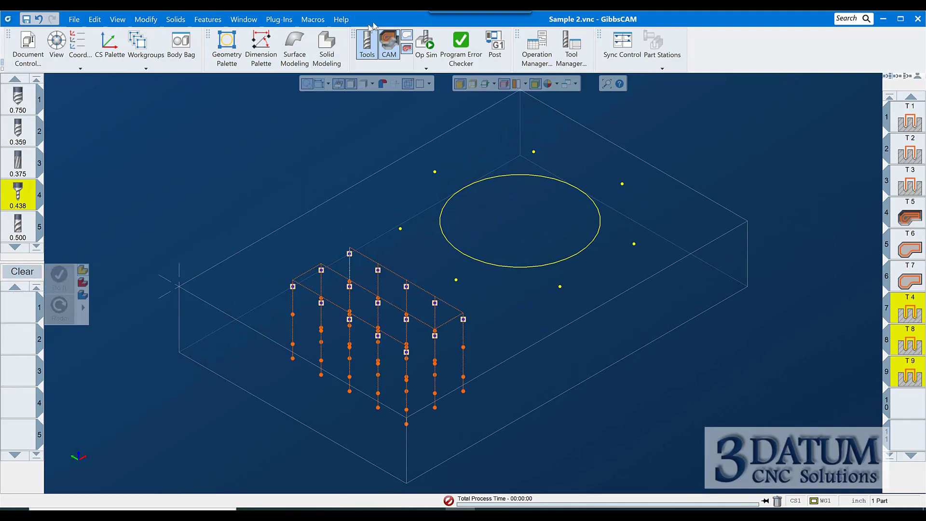
Run the operation simulation to review the machined part, then close the simulation window
{"action": "left_click", "coordinate": [425, 42]}
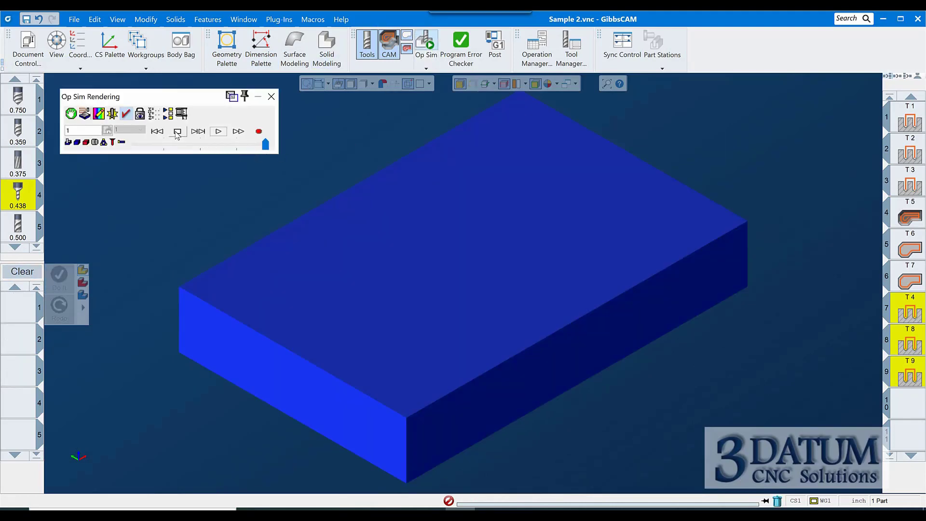
{"action": "left_click", "coordinate": [219, 131]}
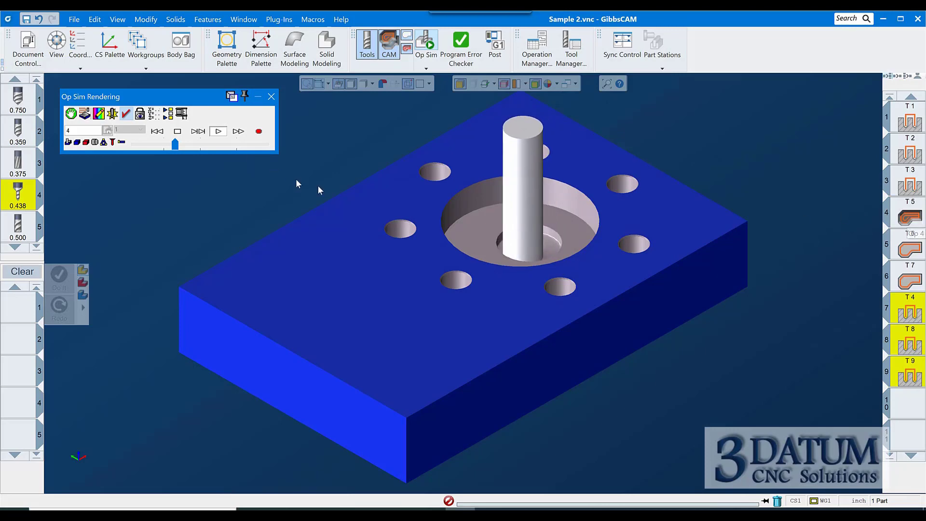
{"action": "left_click", "coordinate": [271, 96]}
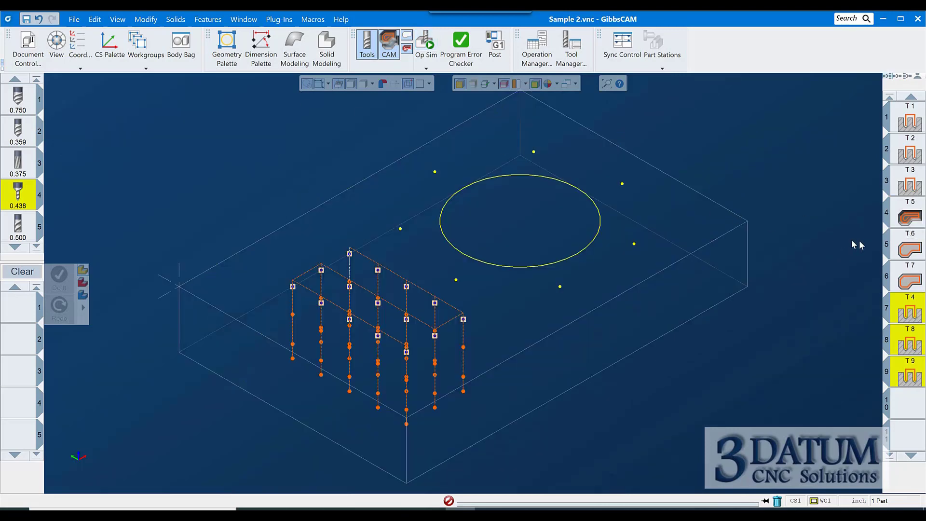
Reopen the pocketing operation's roughing process, set its desired Z step to 0.375, and regenerate the operation
{"action": "double_click", "coordinate": [911, 217]}
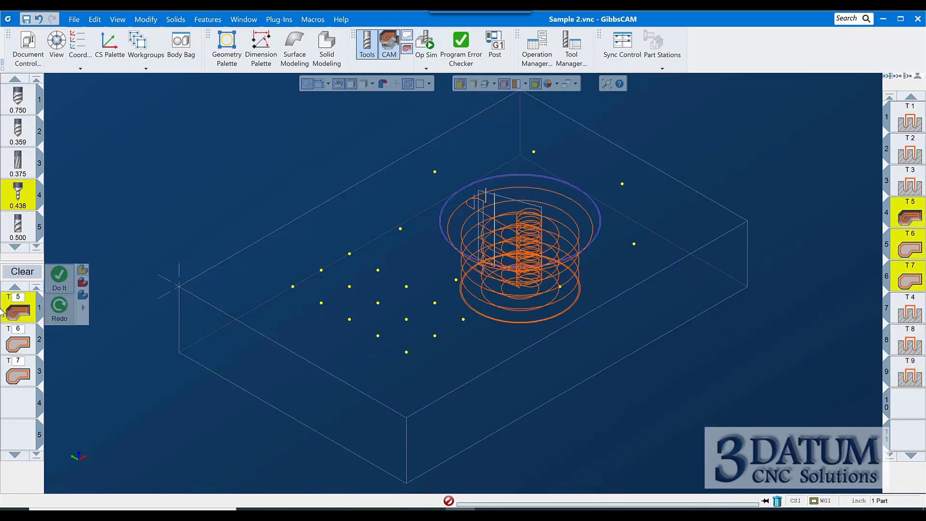
{"action": "double_click", "coordinate": [13, 302]}
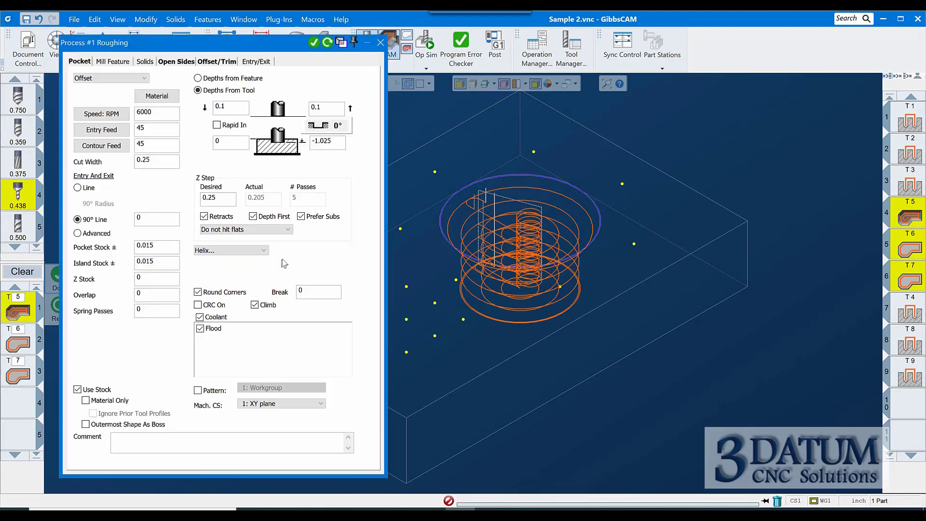
{"action": "double_click", "coordinate": [221, 199]}
{"action": "type", "text": ".37"}
{"action": "left_click", "coordinate": [327, 42]}
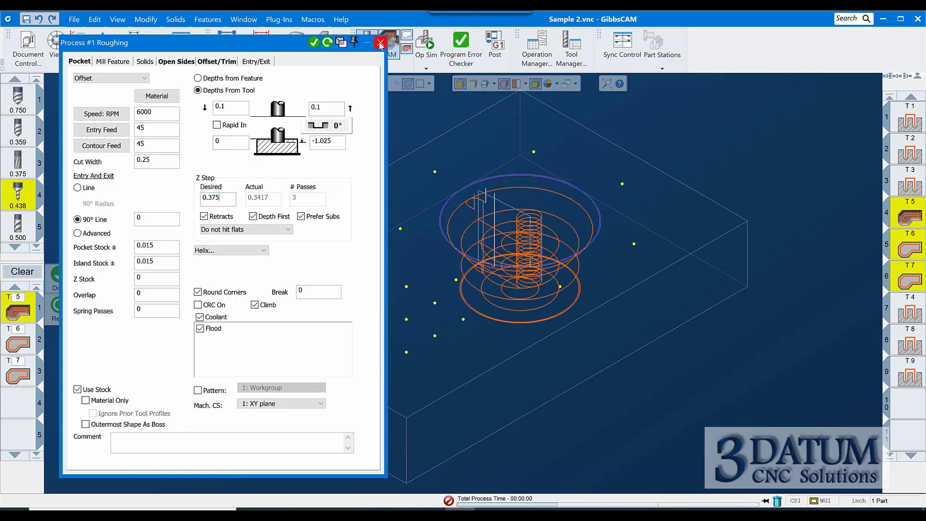
{"action": "left_click", "coordinate": [380, 43]}
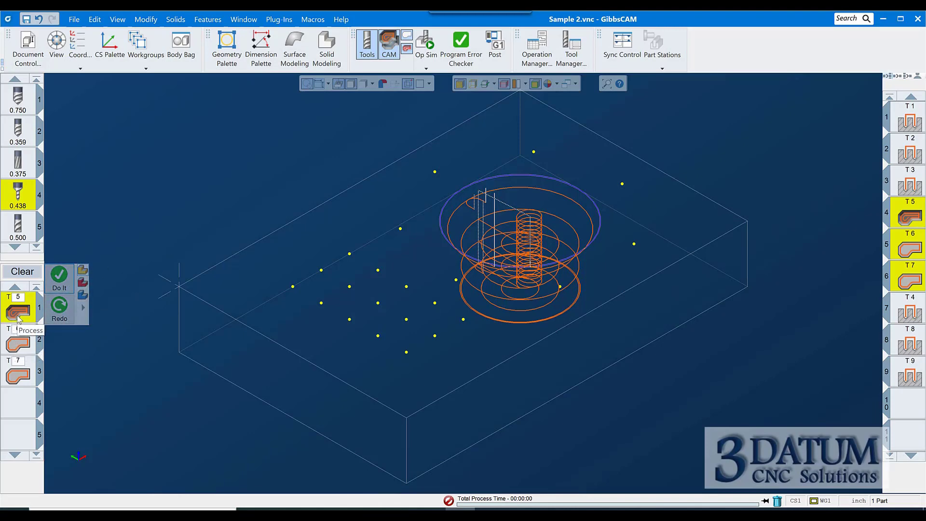
Clear the process list and browse the saved process list categories, including Helix Bore, Form Tools, Taps C_Drill and Pocketing
{"action": "left_click", "coordinate": [20, 274]}
{"action": "right_click", "coordinate": [14, 344]}
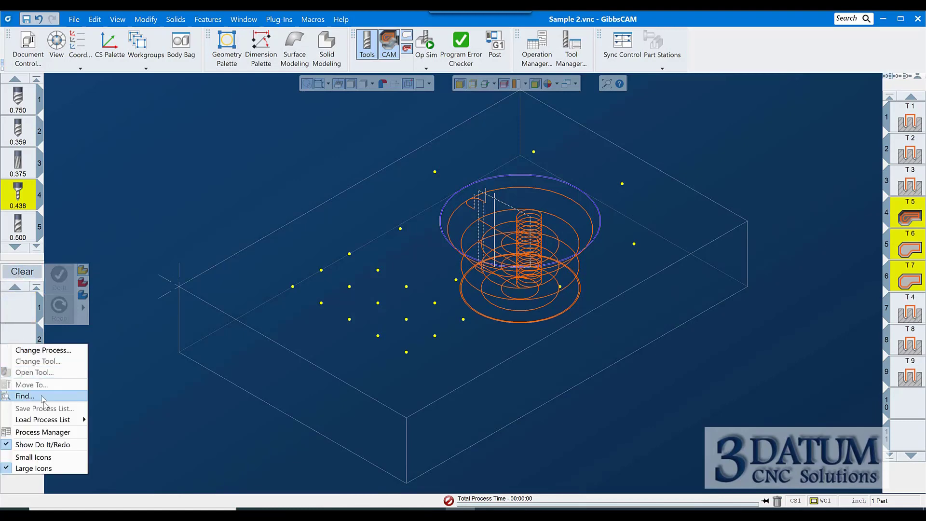
{"action": "mouse_move", "coordinate": [49, 420]}
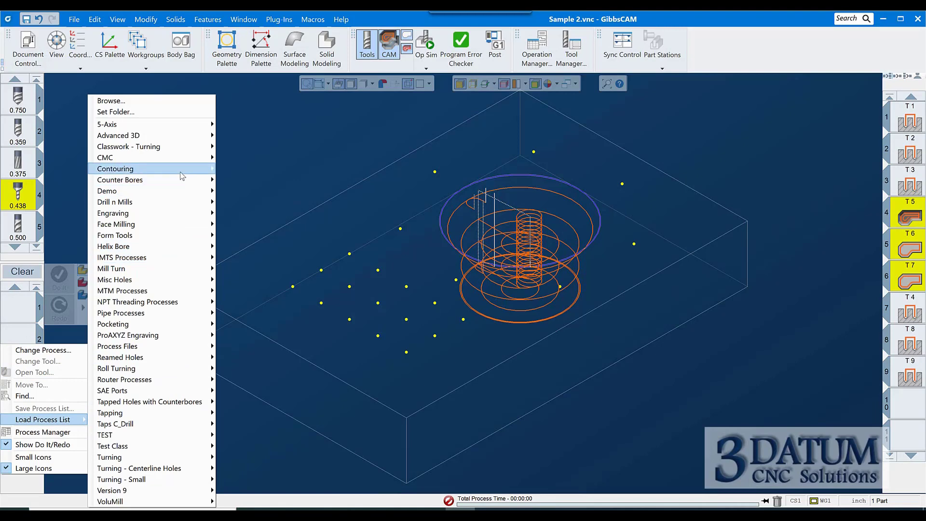
{"action": "mouse_move", "coordinate": [215, 293]}
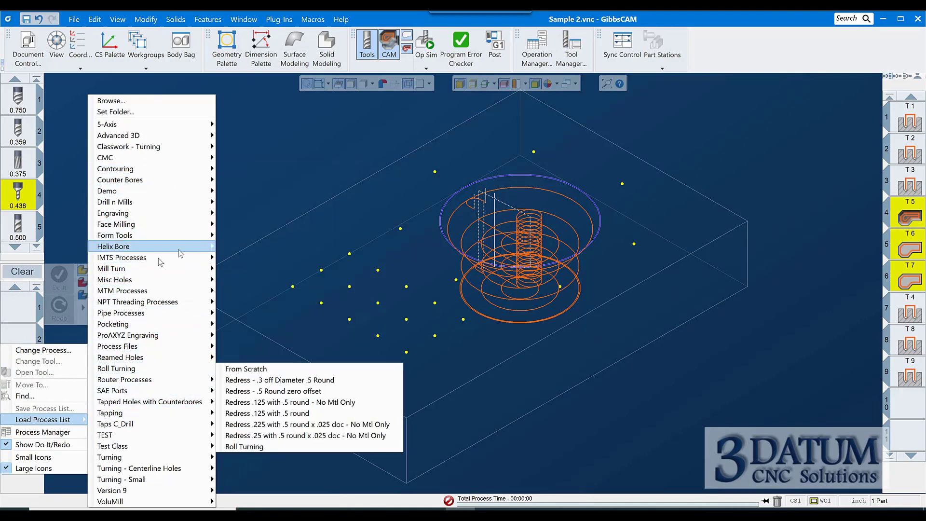
{"action": "mouse_move", "coordinate": [155, 246]}
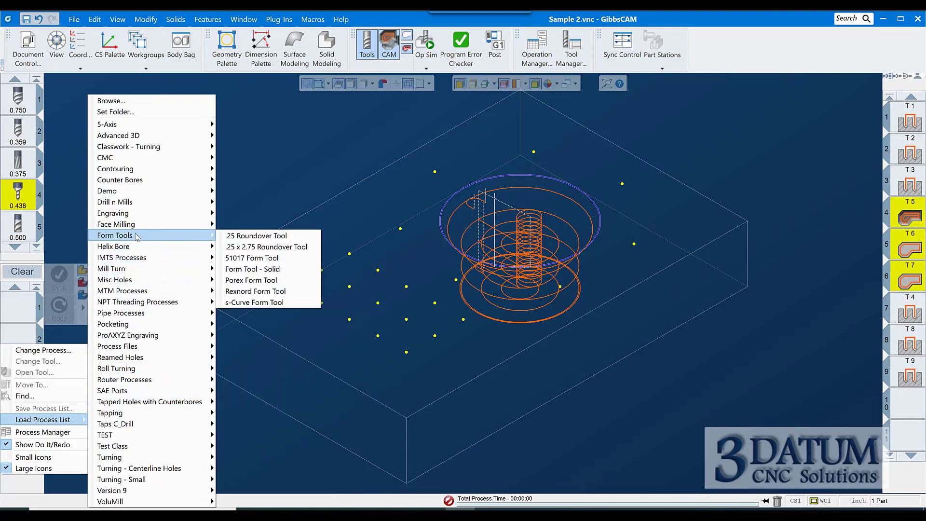
{"action": "mouse_move", "coordinate": [119, 405]}
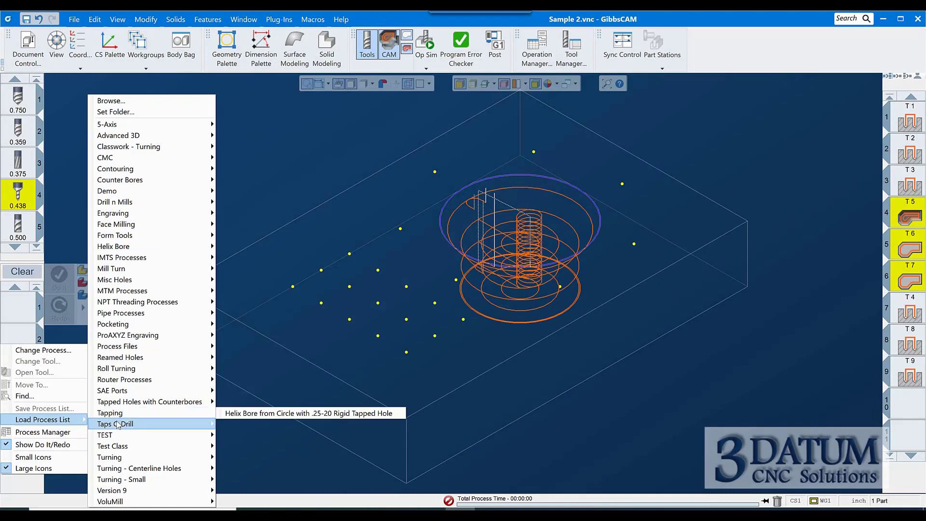
{"action": "mouse_move", "coordinate": [251, 439]}
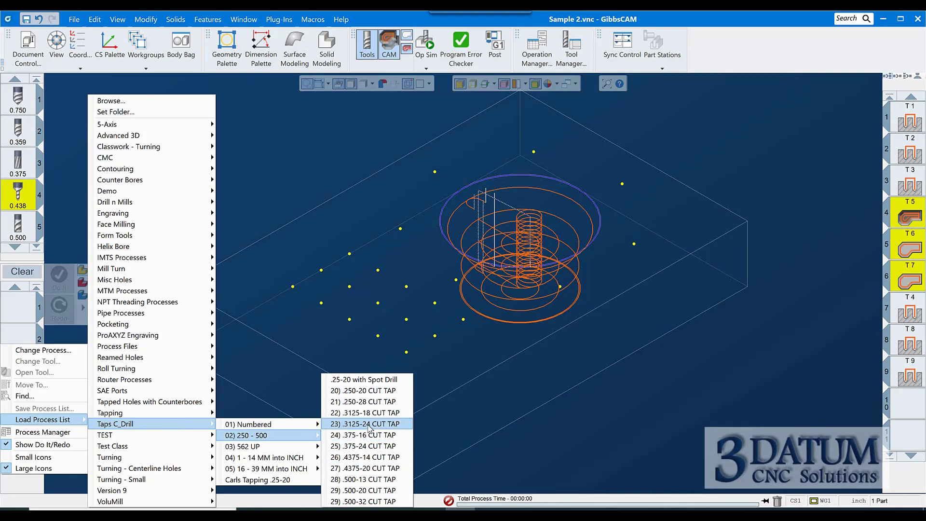
{"action": "mouse_move", "coordinate": [161, 423]}
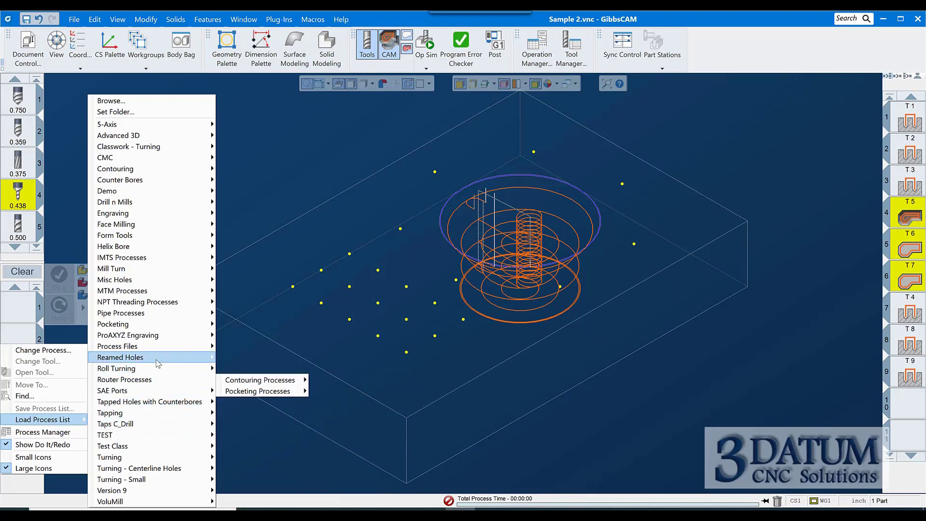
{"action": "mouse_move", "coordinate": [153, 324]}
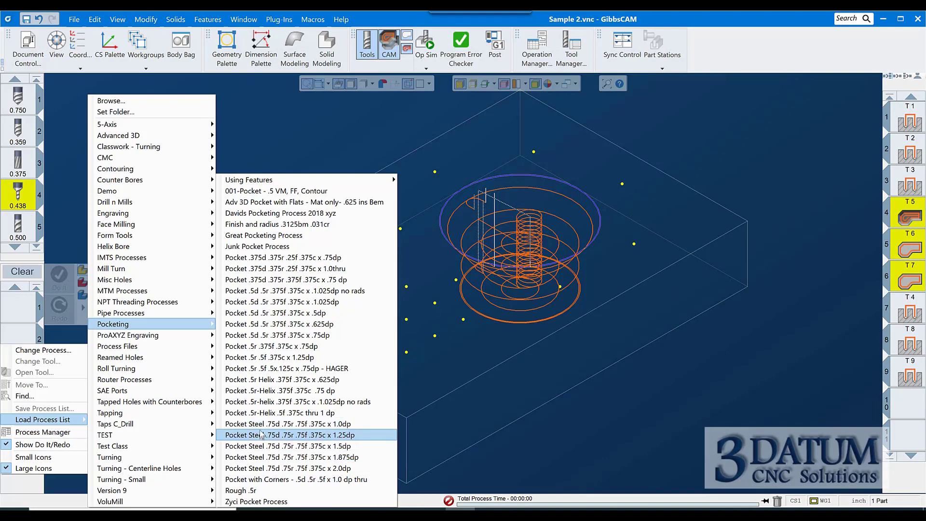
{"action": "left_click", "coordinate": [303, 223]}
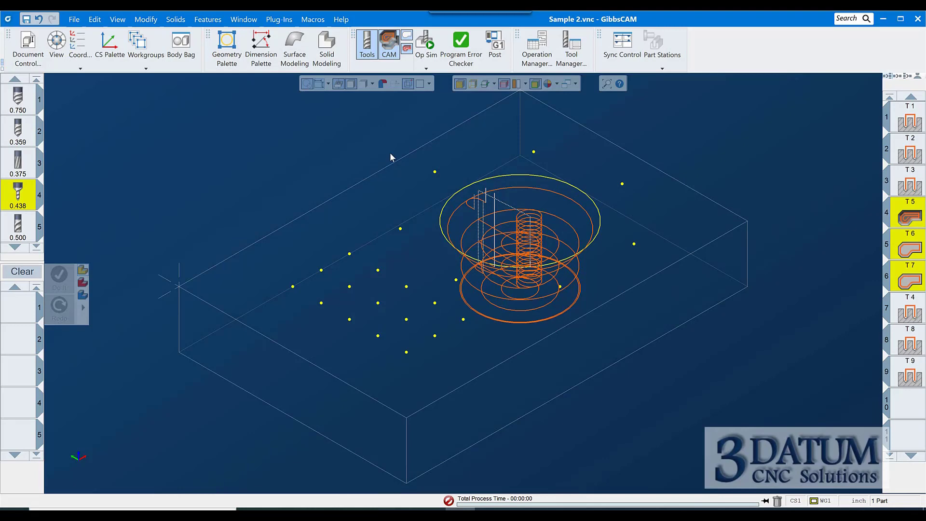
Browse the saved tool lists available for loading into the tool list
{"action": "right_click", "coordinate": [24, 134]}
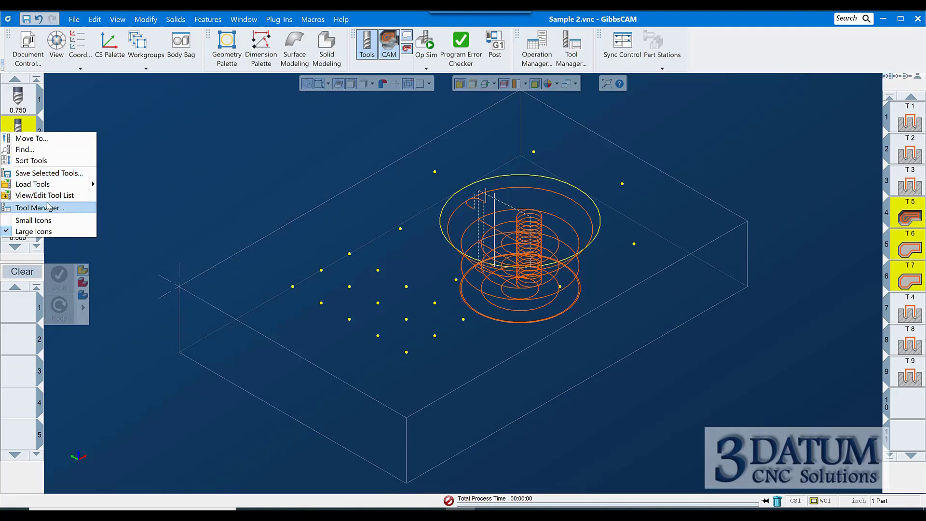
{"action": "mouse_move", "coordinate": [56, 190]}
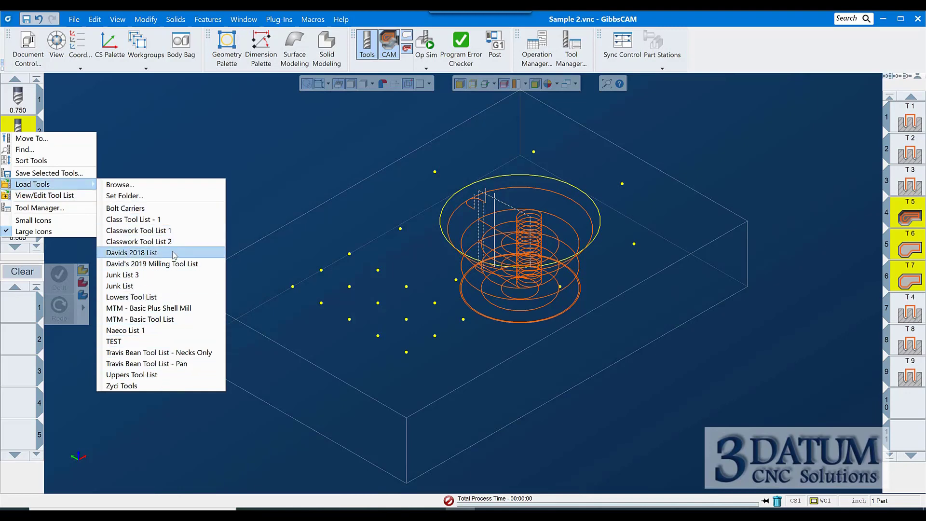
{"action": "left_click", "coordinate": [183, 143]}
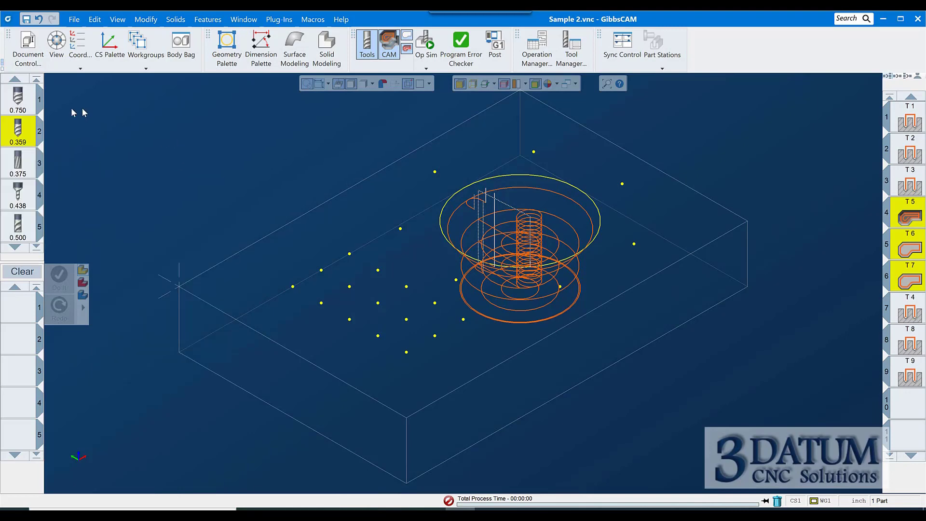